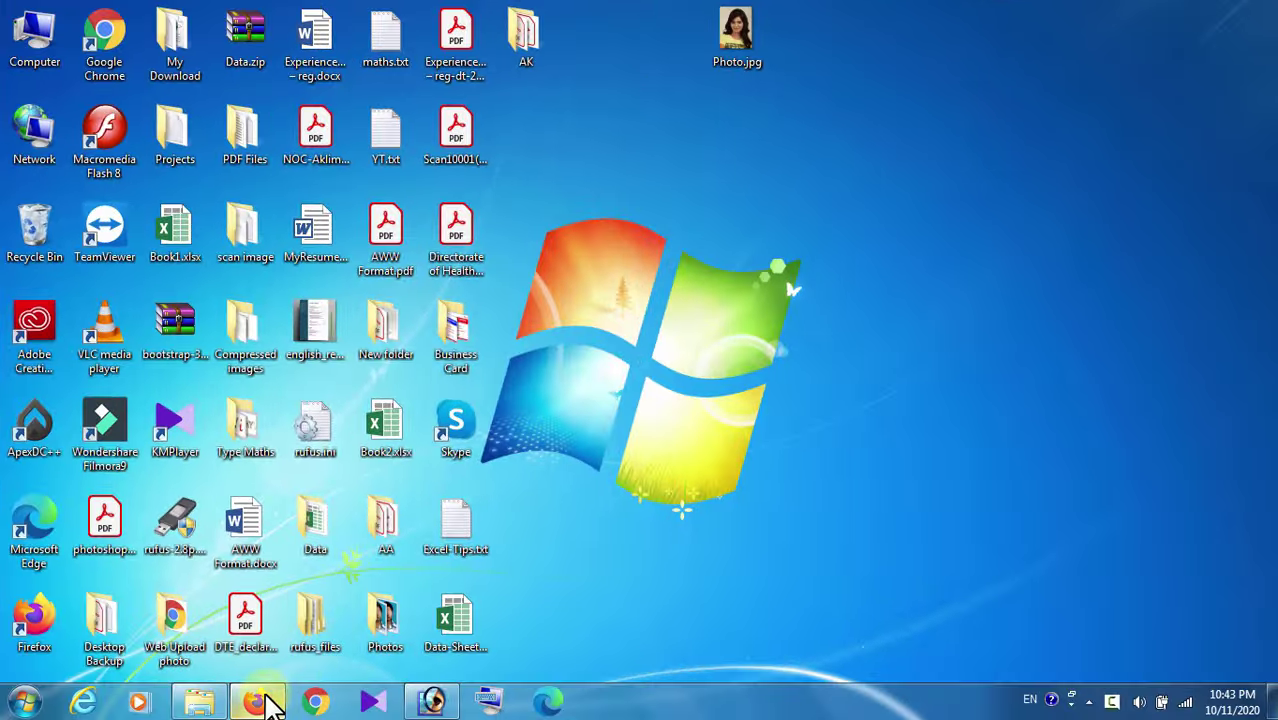
Search Google Images in Firefox for 'photo frame png' and browse the frame results
left_click(262, 700)
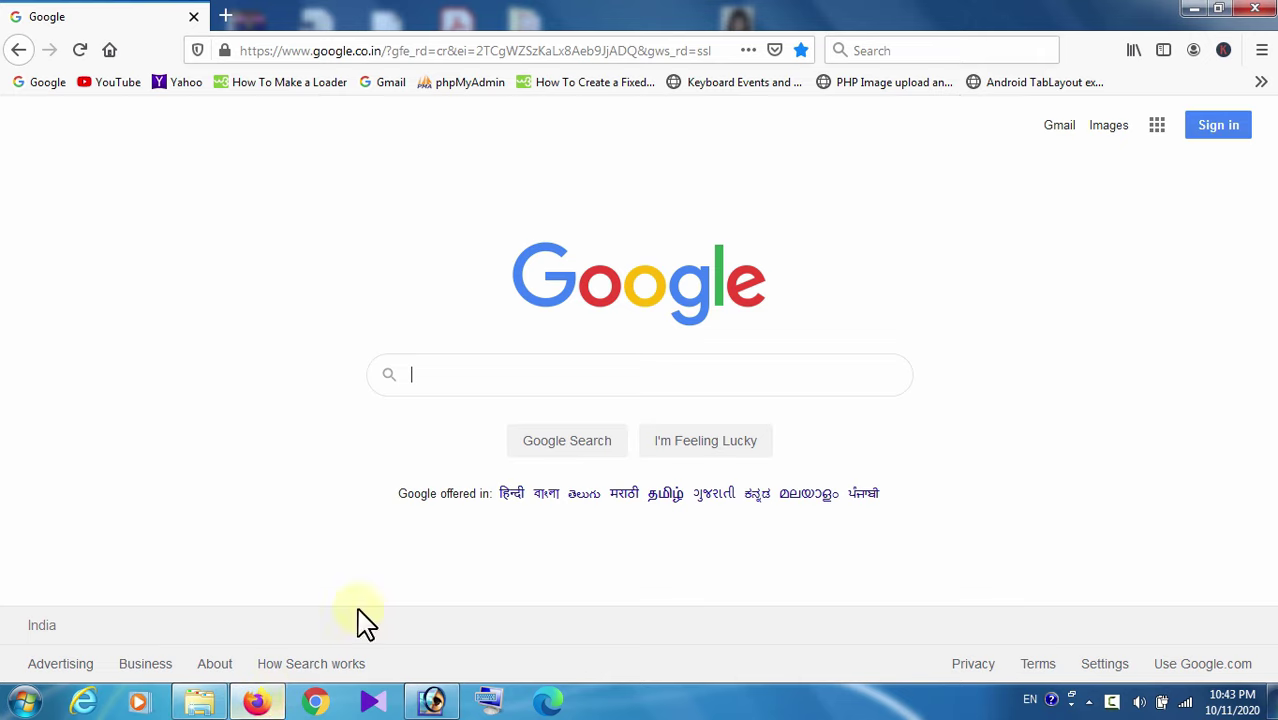
left_click(1103, 130)
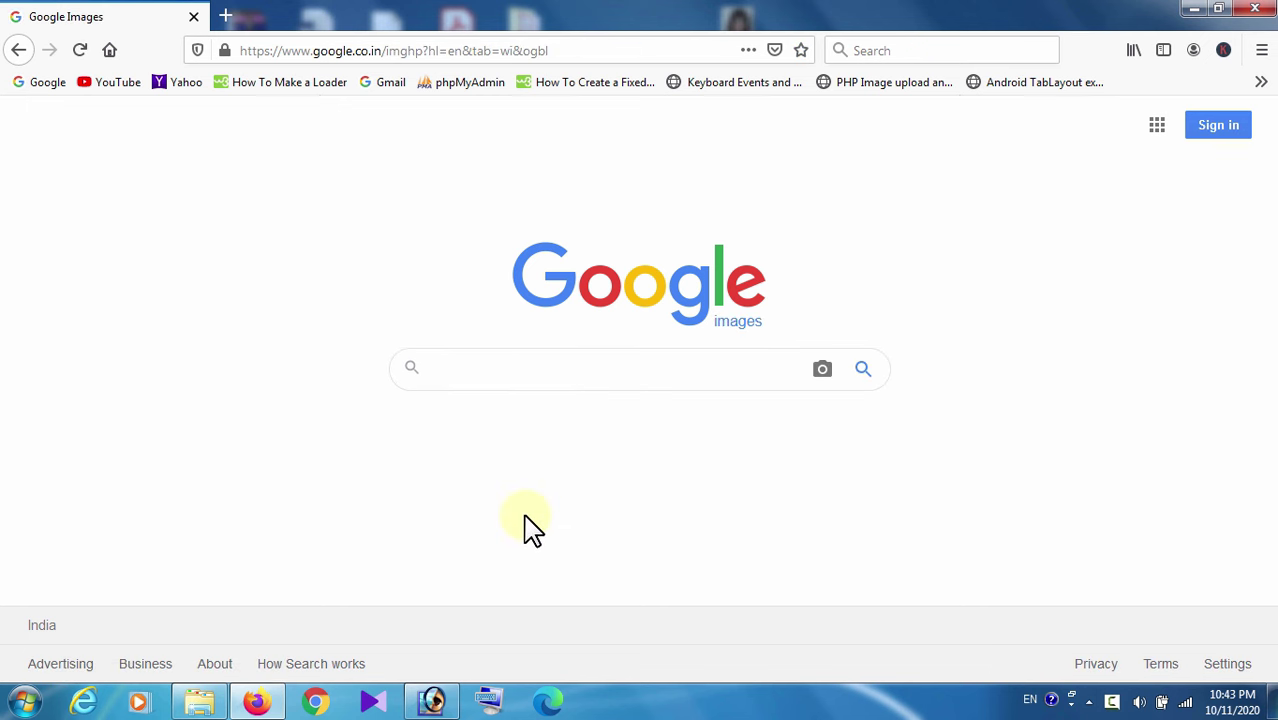
type("photo fram")
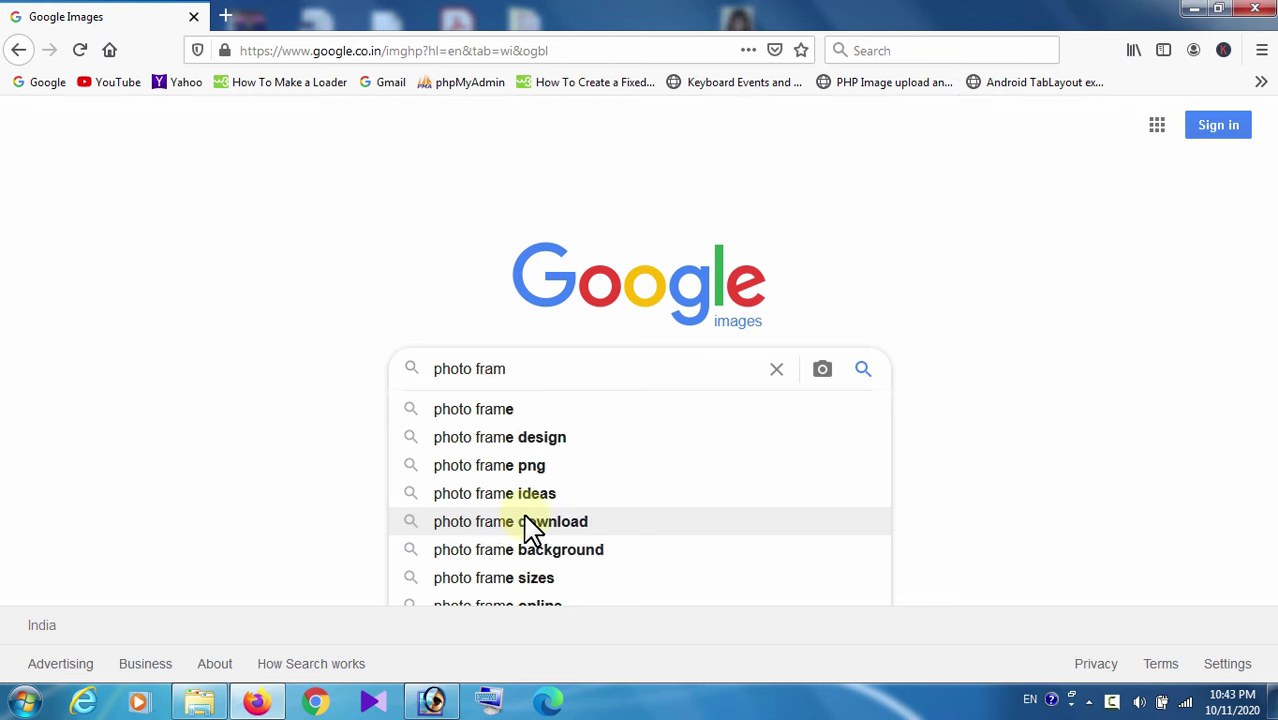
type("e png")
left_click(537, 411)
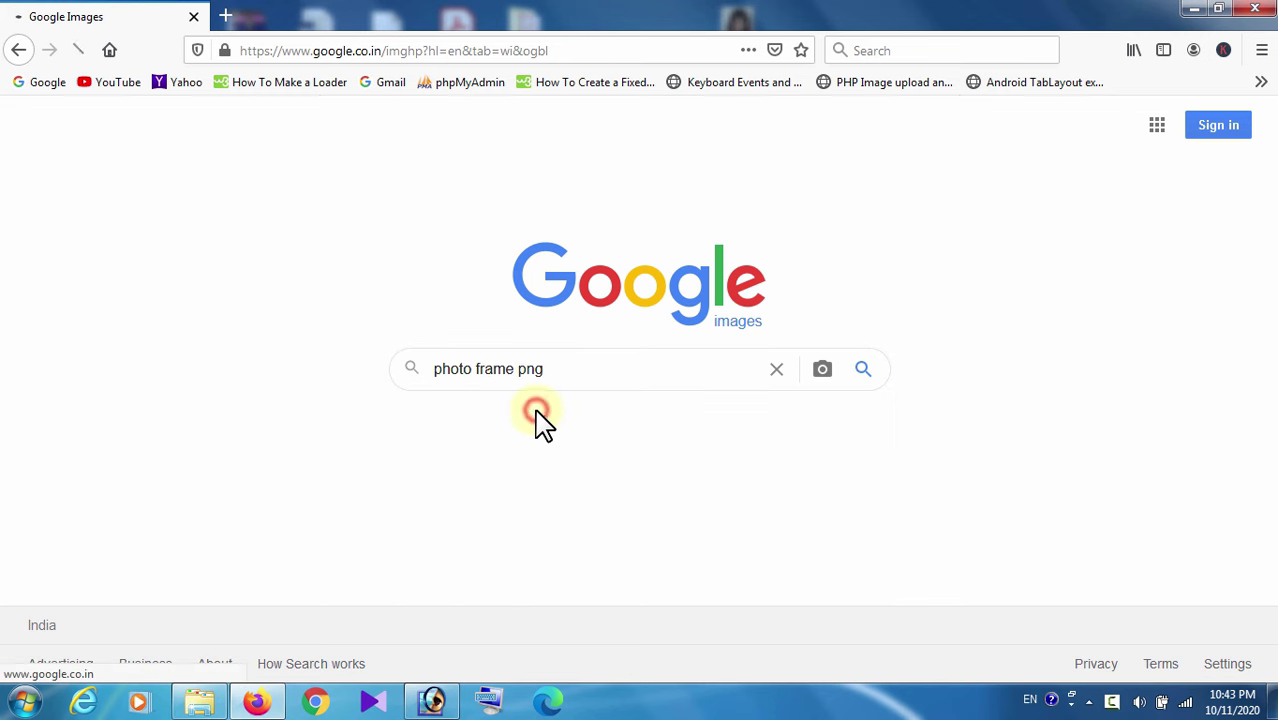
scroll(700, 620, "down", 3)
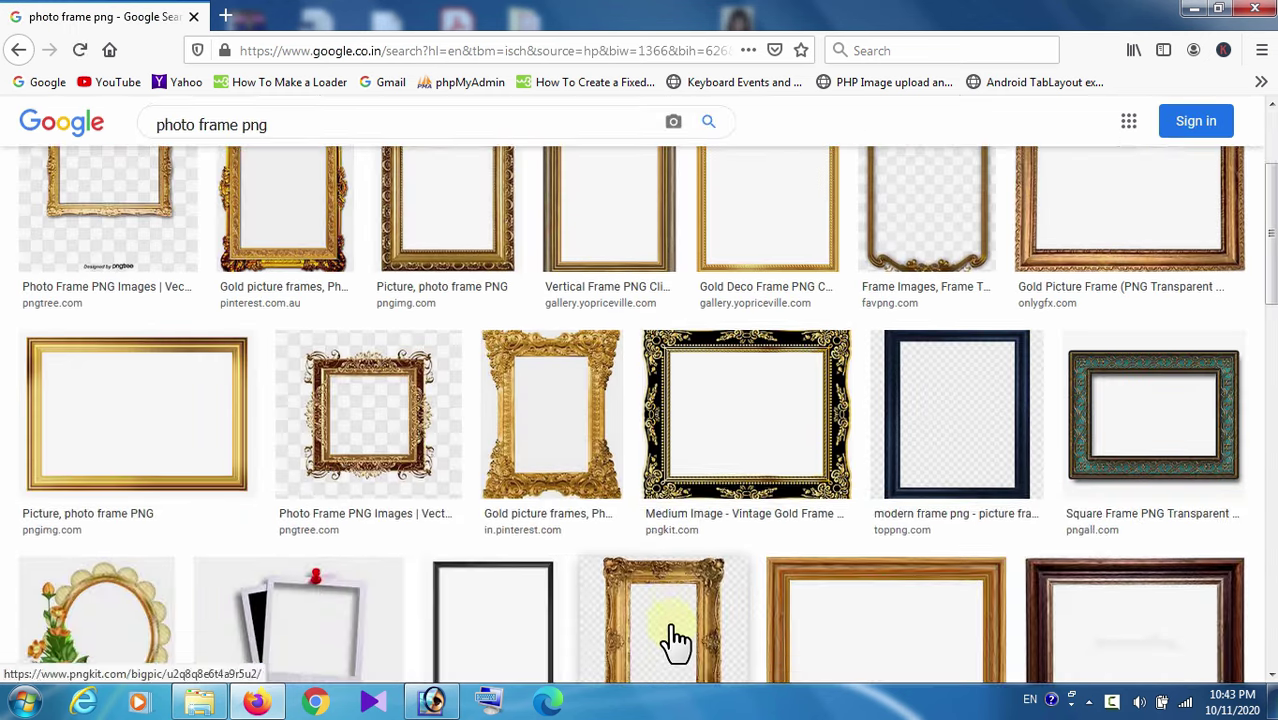
scroll(675, 638, "down", 3)
scroll(675, 638, "down", 5)
scroll(675, 638, "down", 2)
scroll(675, 638, "down", 2)
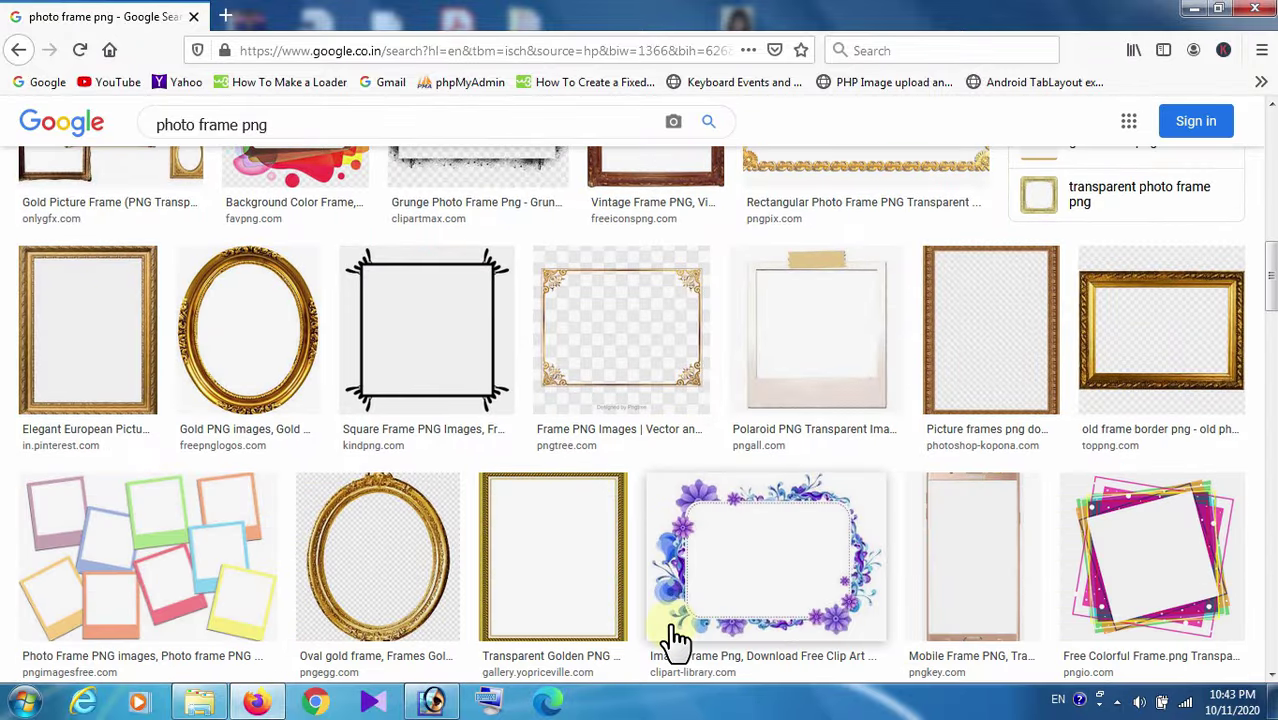
scroll(675, 638, "up", 6)
scroll(675, 638, "up", 3)
scroll(675, 638, "up", 3)
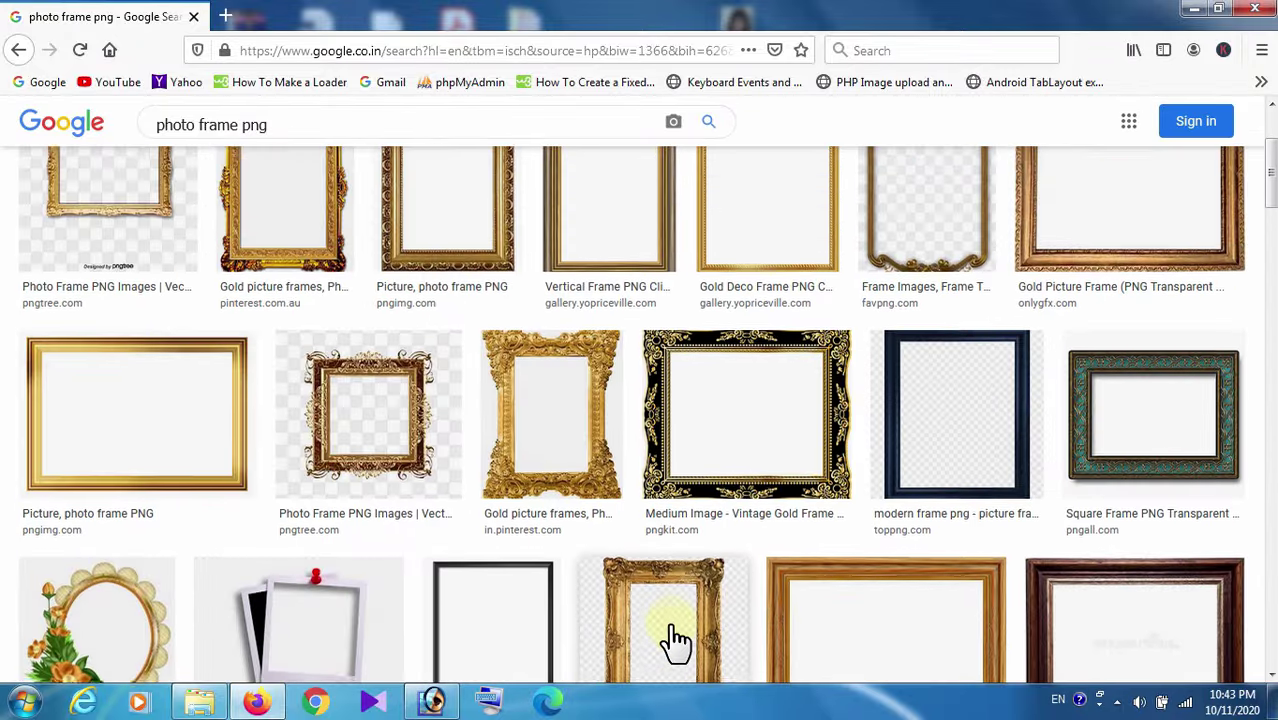
scroll(675, 640, "up", 2)
Save the previewed gold ornate frame to the Desktop as picture_frame_PNG14.png
left_click(420, 322)
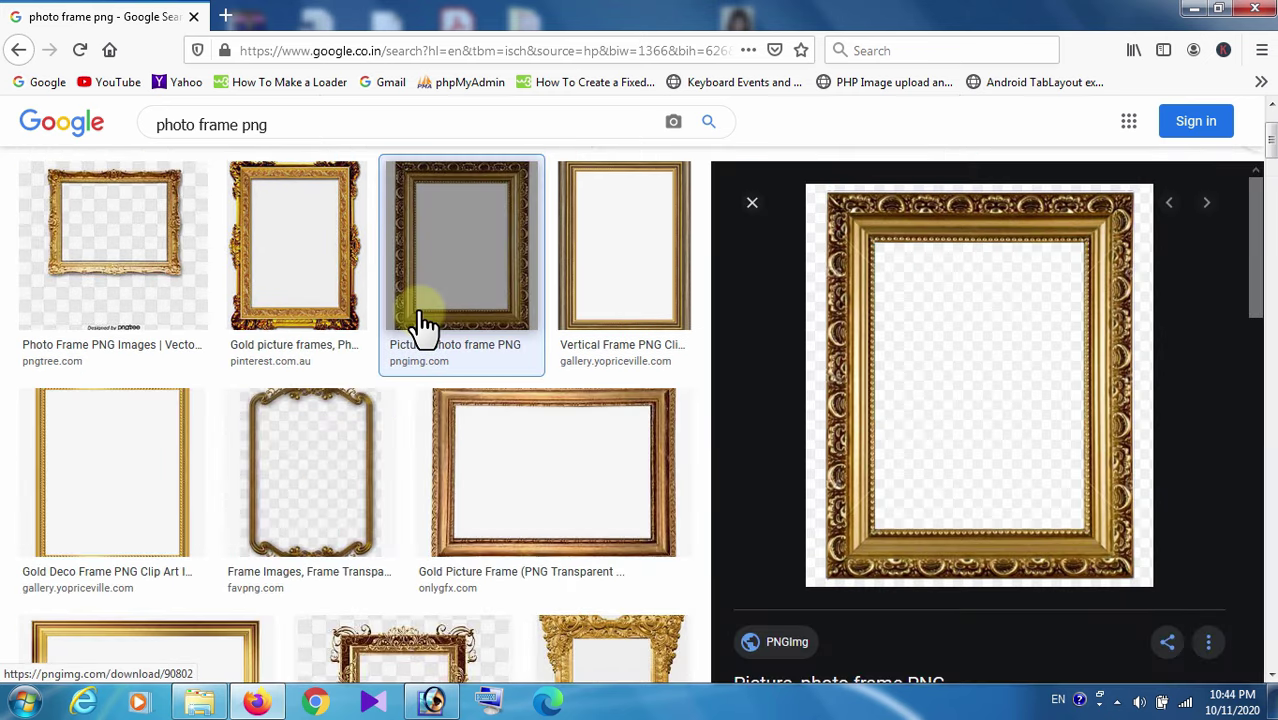
right_click(984, 392)
left_click(1039, 238)
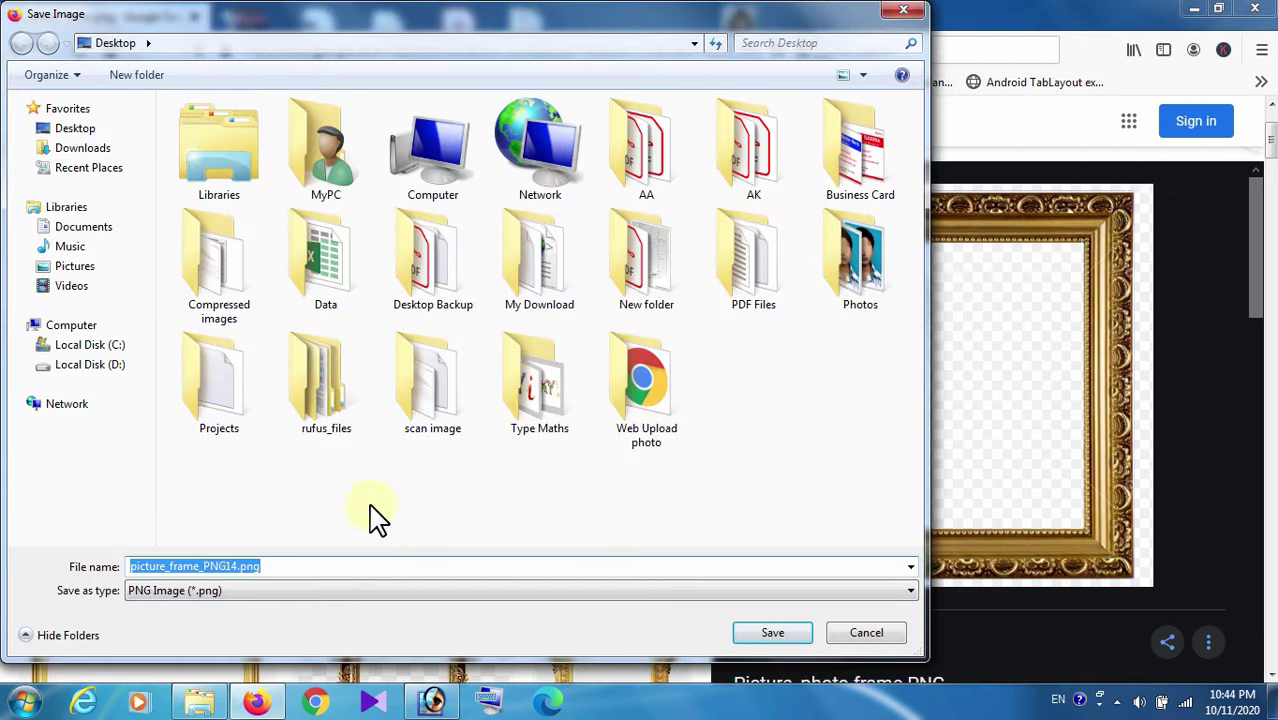
left_click(86, 132)
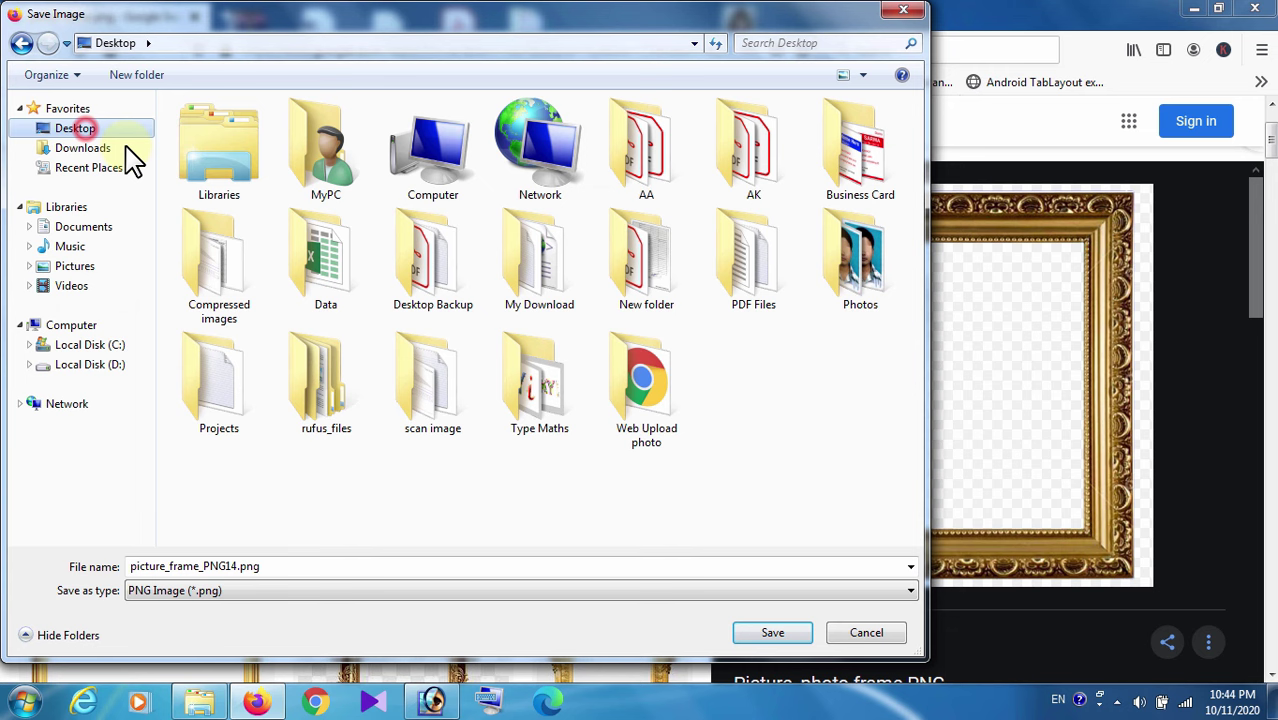
left_click(776, 632)
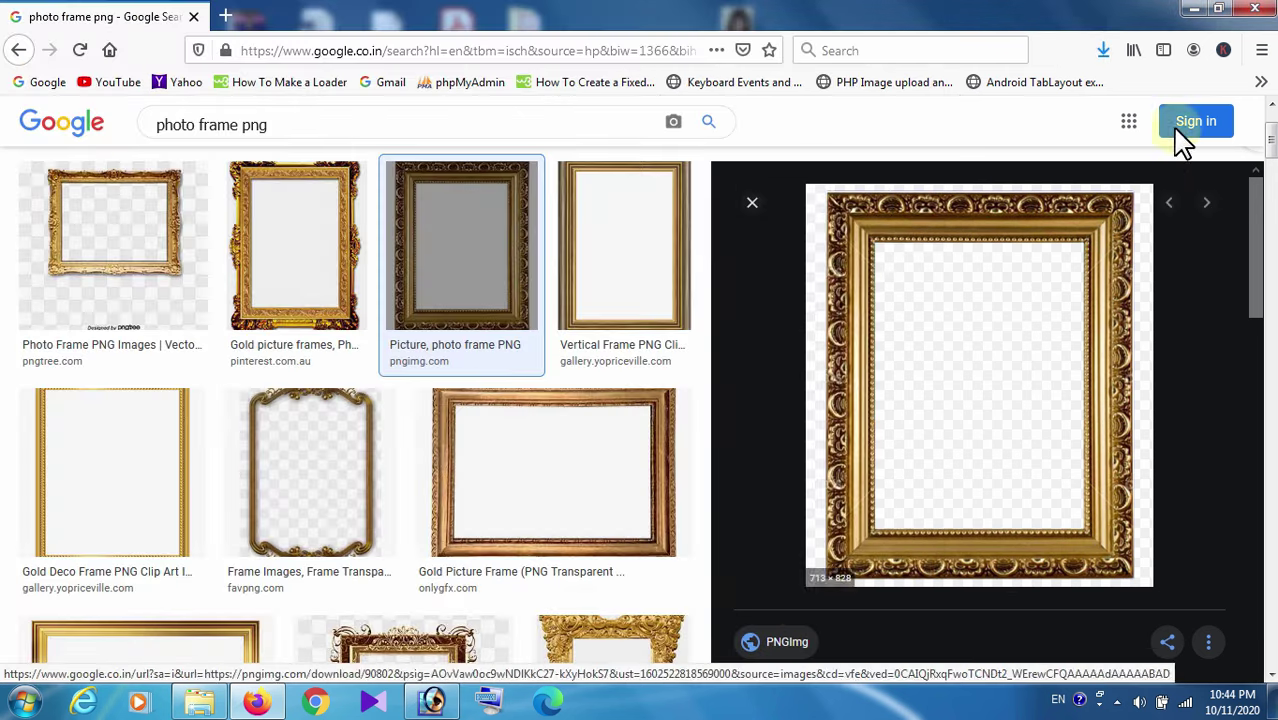
Open picture_frame_PNG14.png and then Photo.jpg from the desktop in Photoshop
left_click(1190, 10)
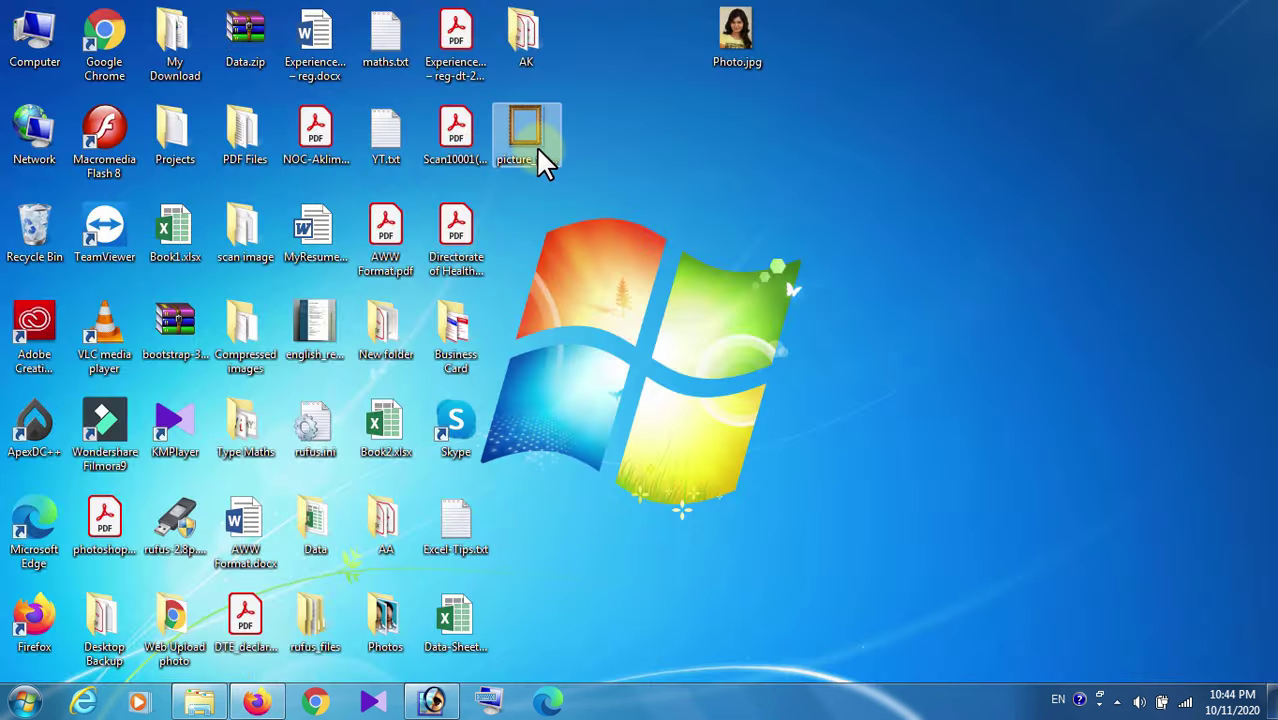
right_click(541, 160)
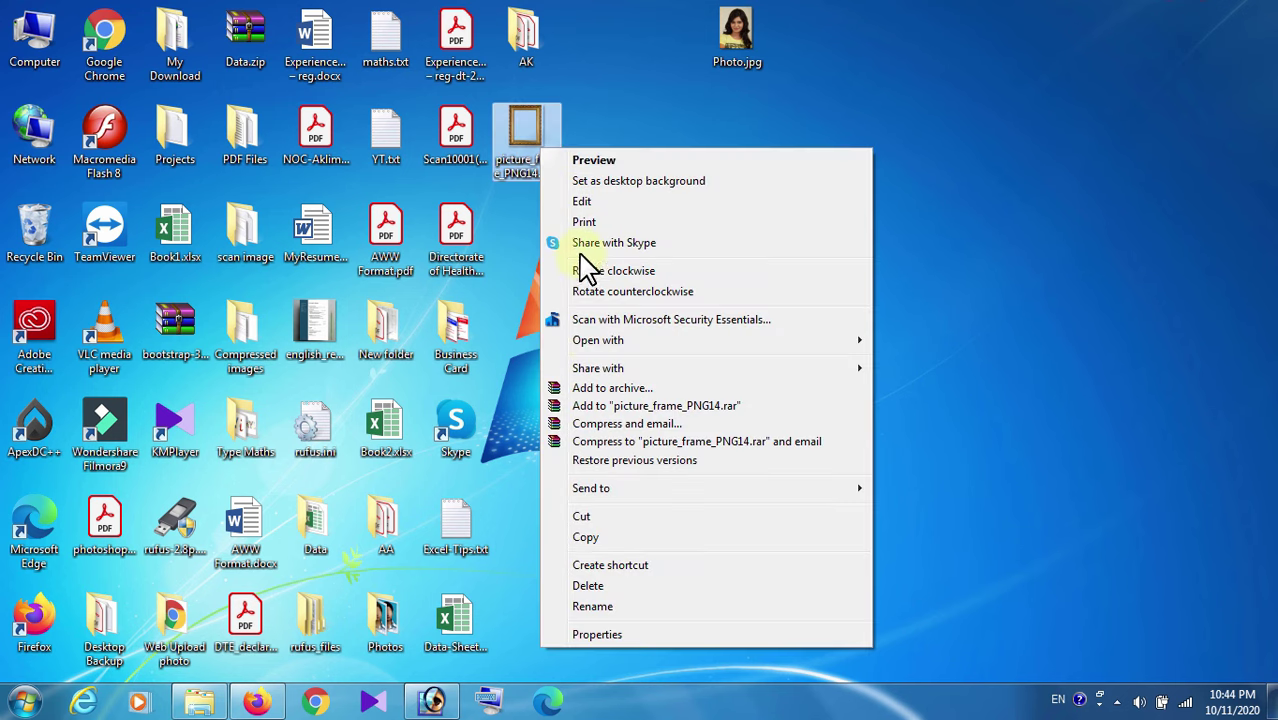
left_click(590, 341)
left_click(920, 361)
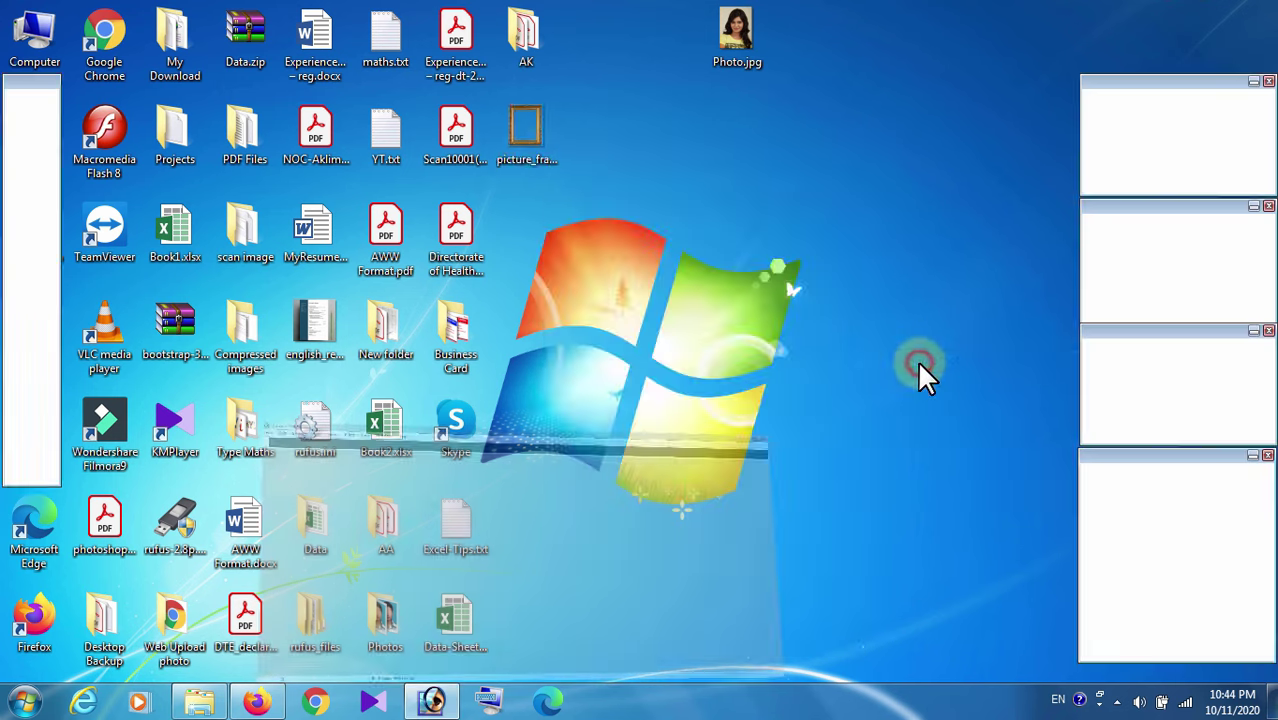
mouse_move(392, 91)
left_mouse_down()
mouse_move(638, 113)
mouse_move(623, 96)
left_mouse_up()
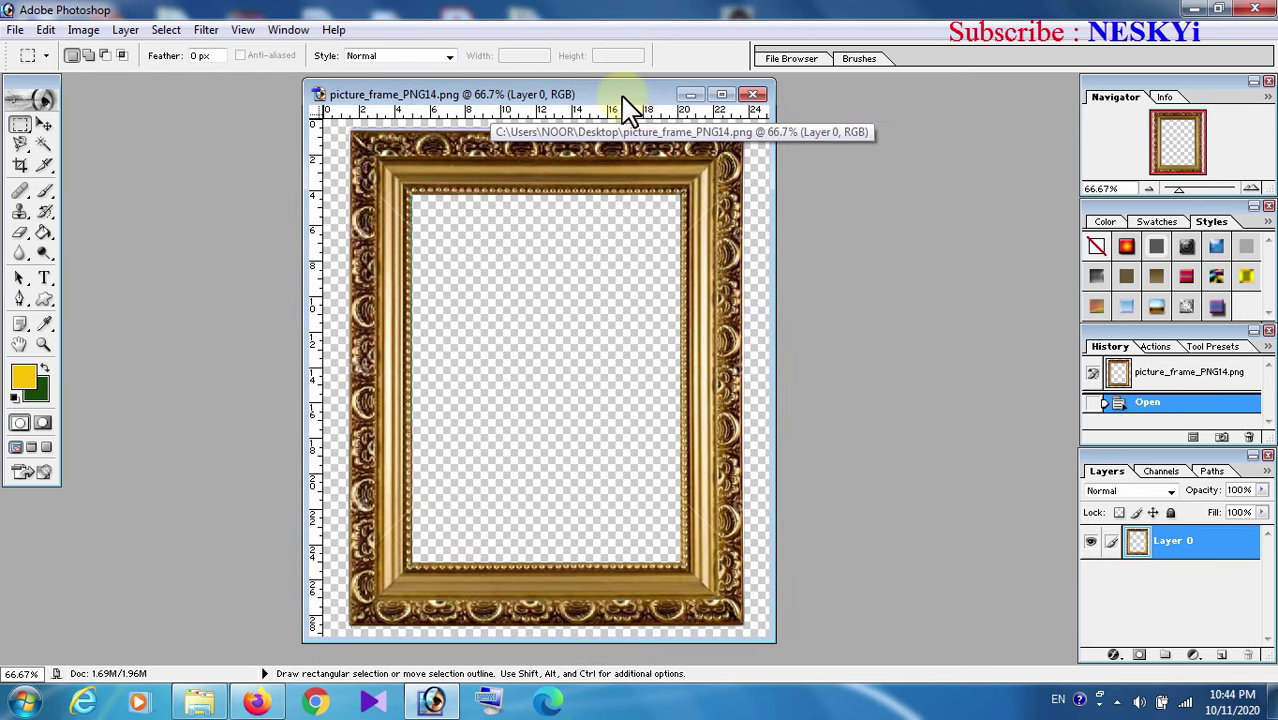
left_click(1188, 8)
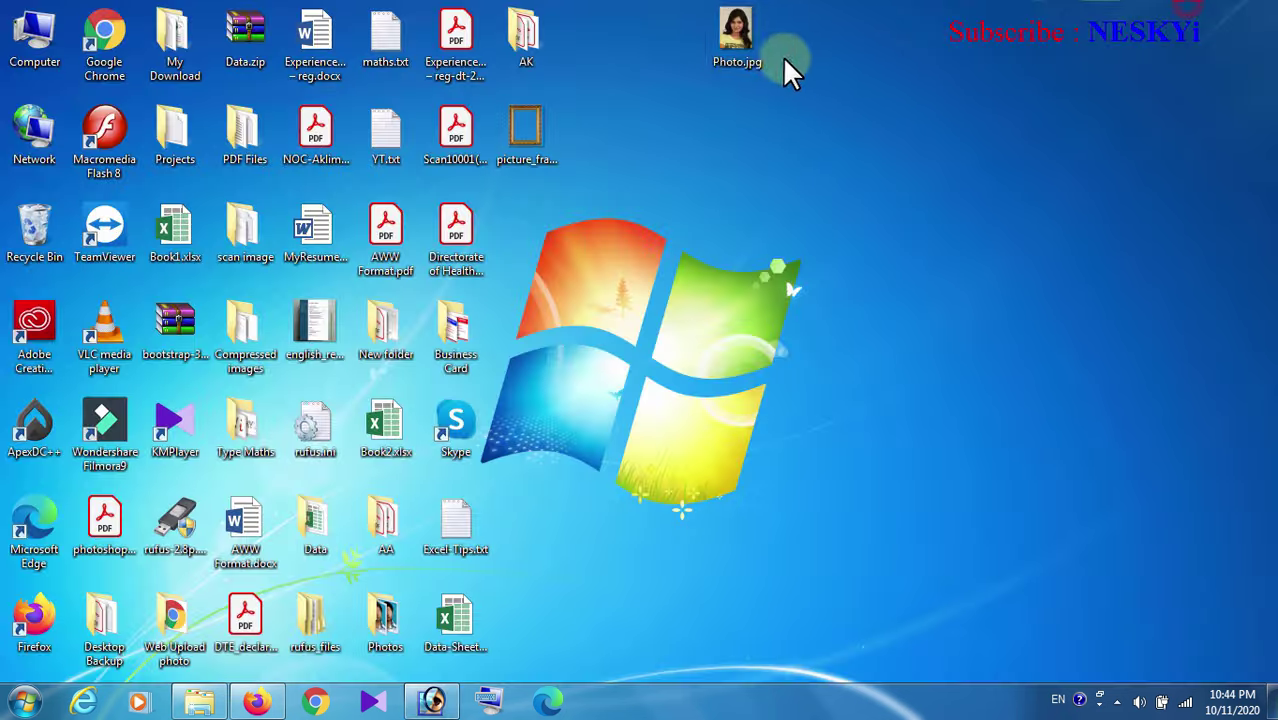
left_click_drag(752, 46, 652, 392)
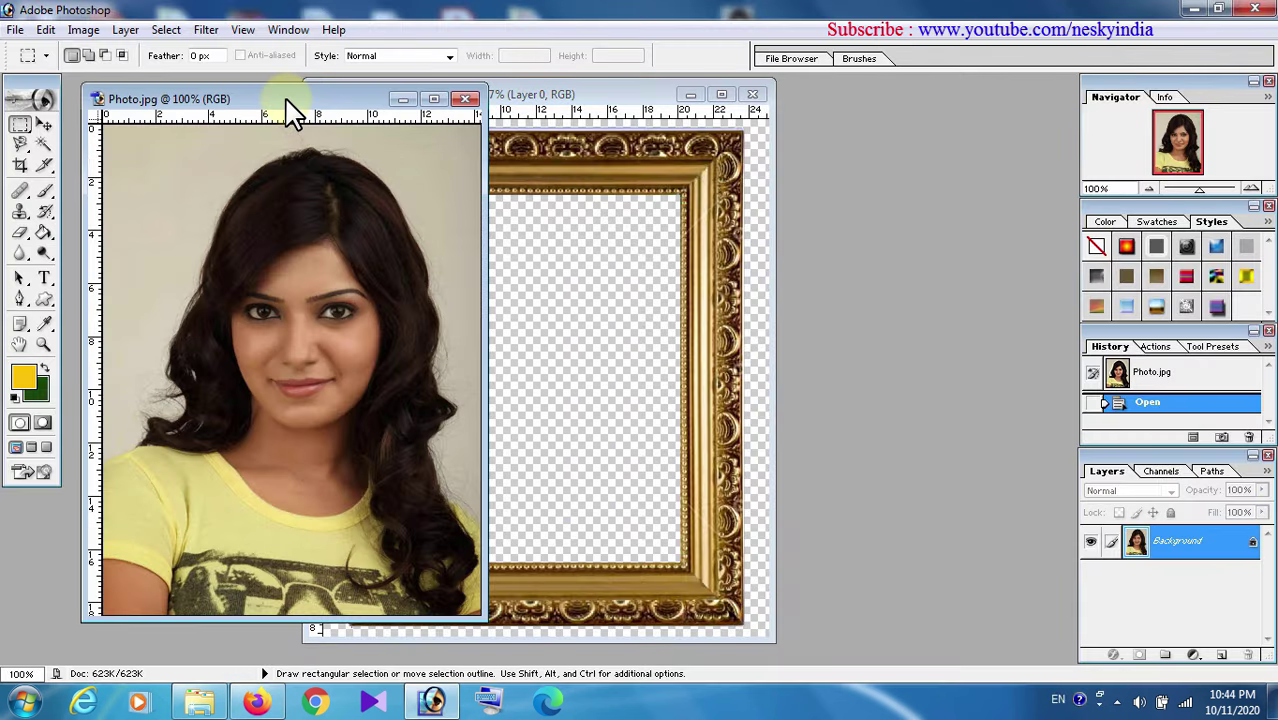
Drag the portrait with the Move tool into the frame document as Layer 1
left_click(43, 122)
left_click_drag(237, 113, 123, 137)
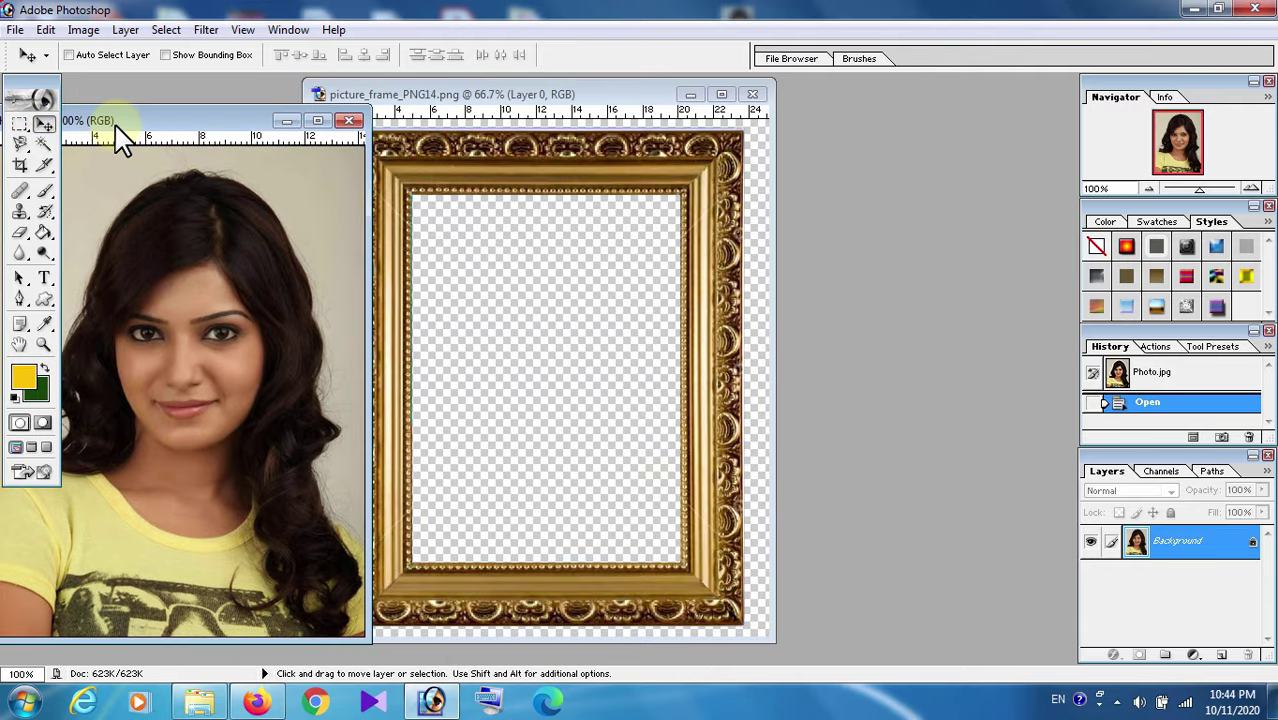
mouse_move(143, 322)
left_mouse_down()
mouse_move(505, 302)
mouse_move(531, 317)
left_mouse_up()
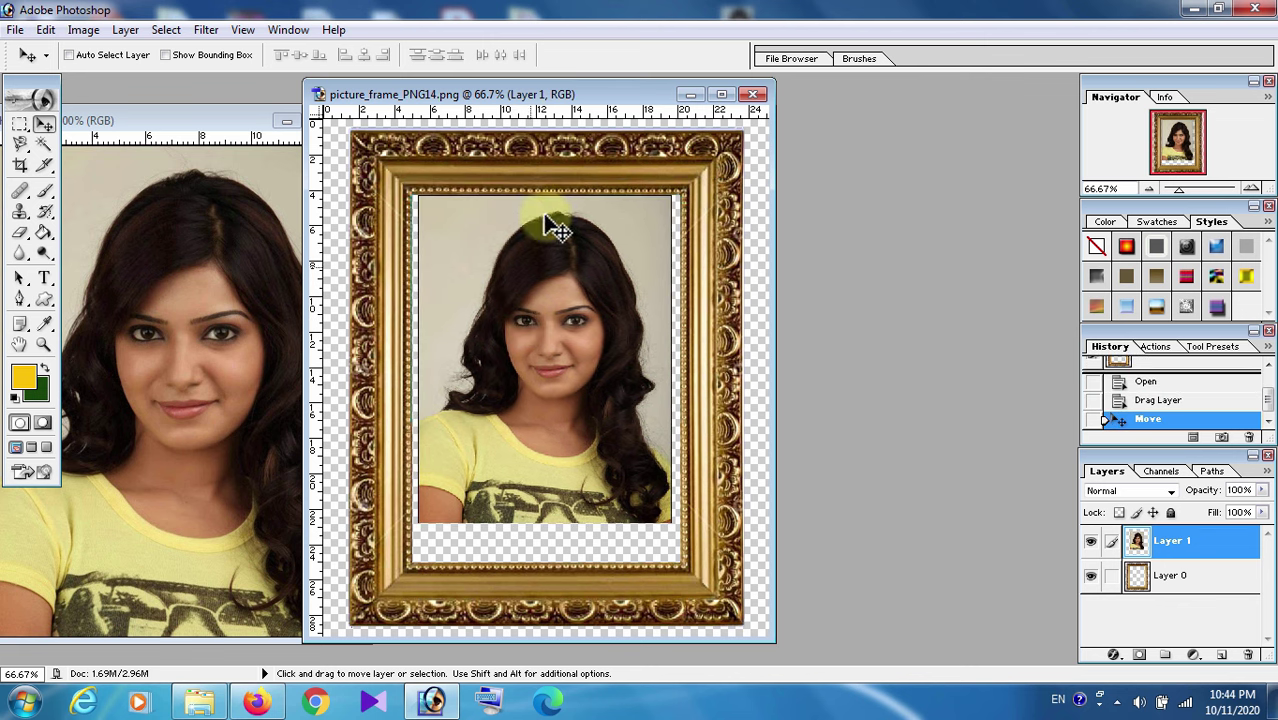
left_click_drag(573, 92, 599, 90)
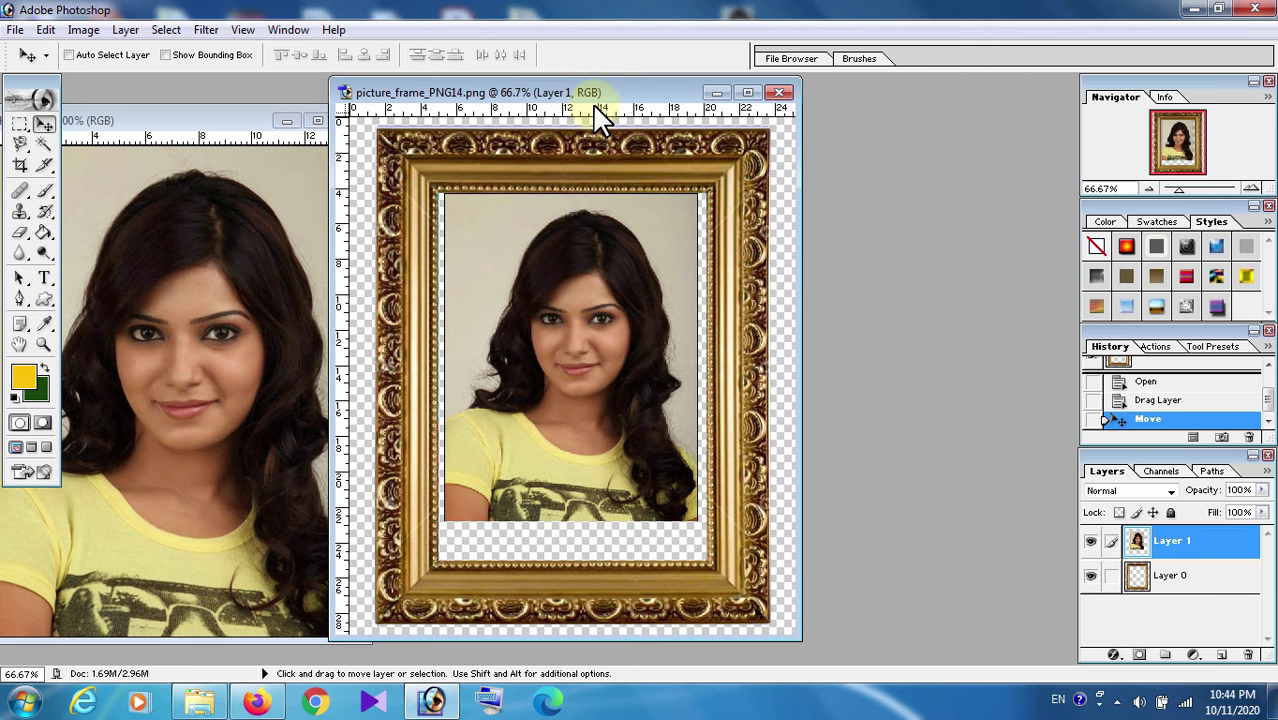
Free Transform the portrait to about 131% so it fills the frame opening
left_click(45, 29)
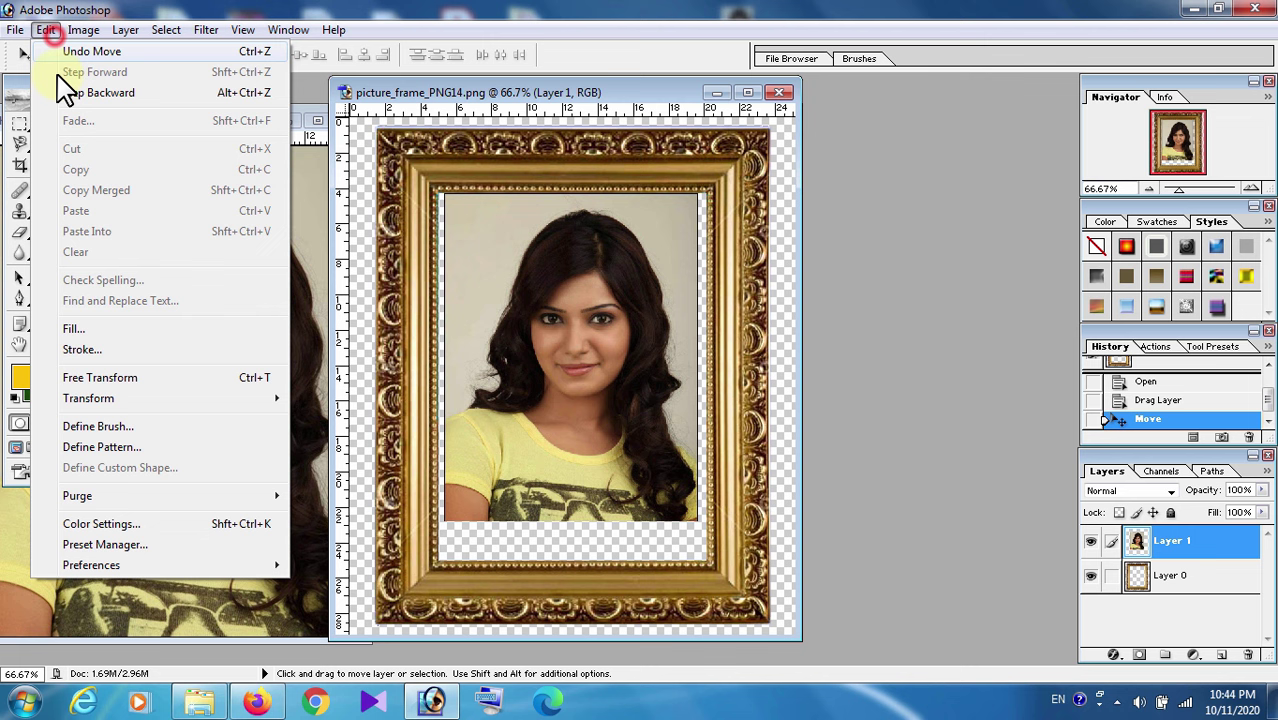
left_click(105, 374)
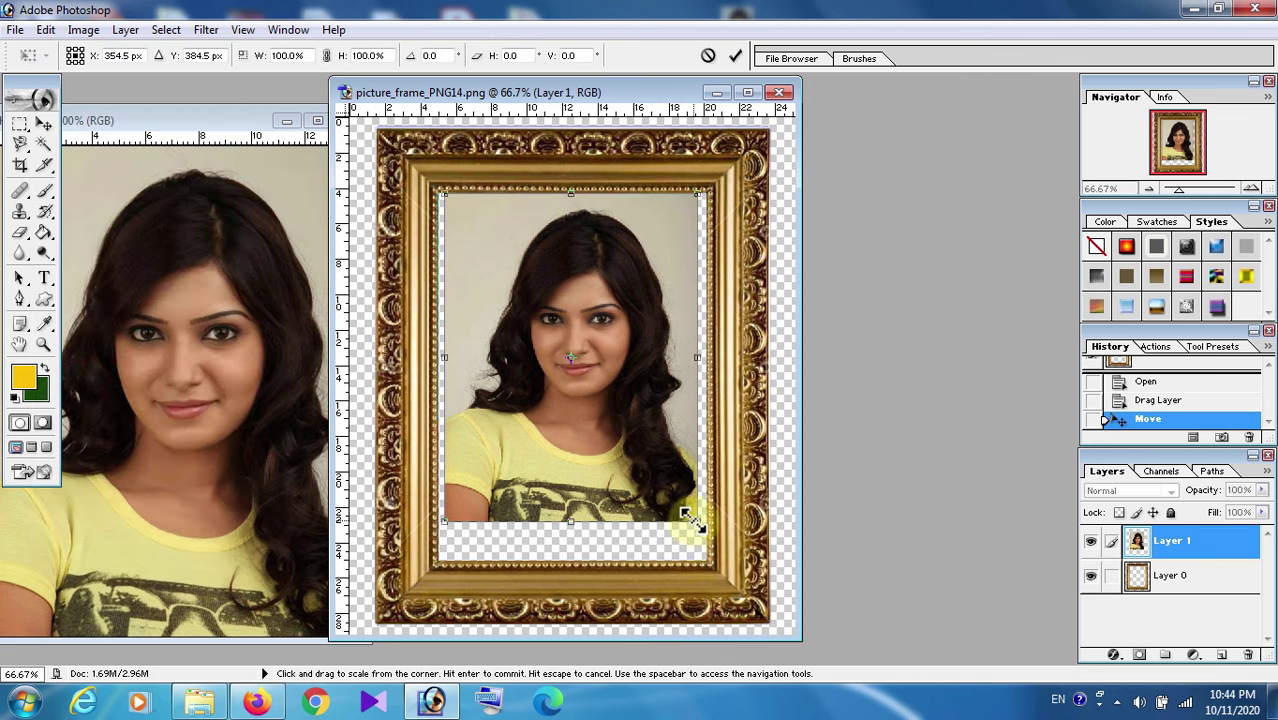
left_click_drag(686, 514, 729, 566)
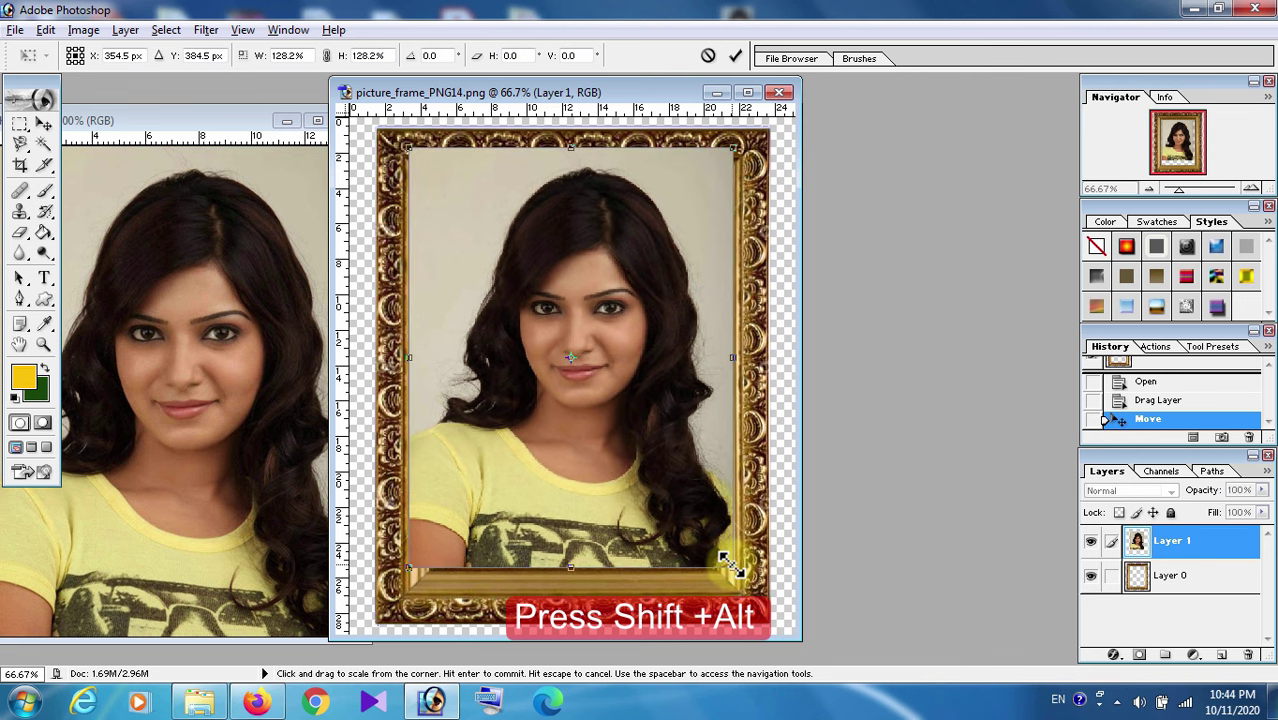
left_click_drag(685, 508, 689, 520)
left_click_drag(739, 570, 741, 577)
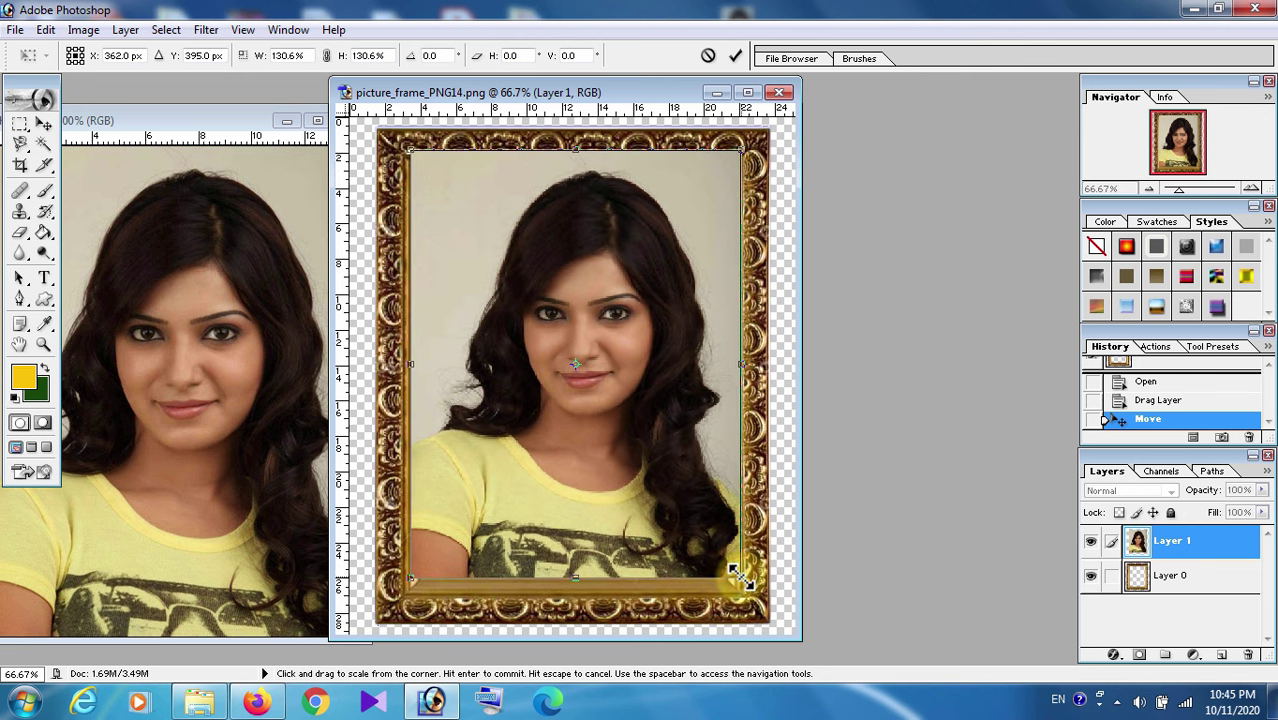
key("Return")
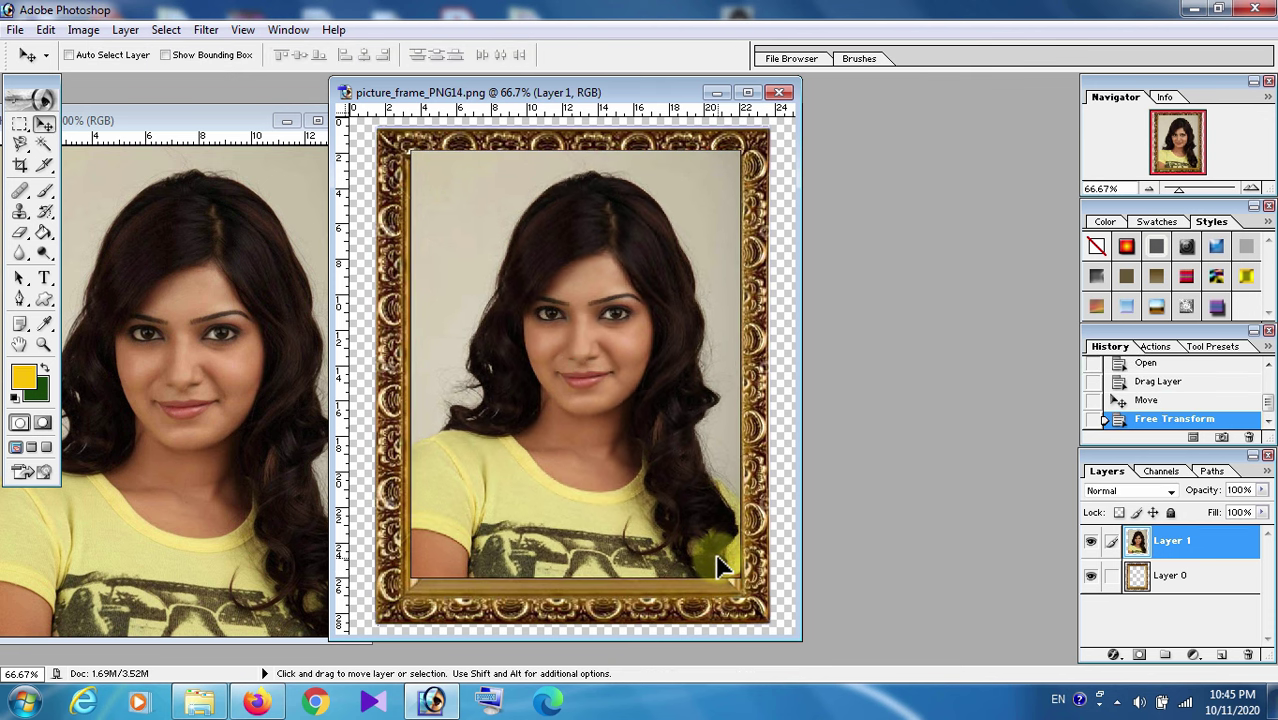
Move Layer 0 above Layer 1 and centre the portrait's face within the frame opening
mouse_move(670, 521)
left_mouse_down()
mouse_move(652, 533)
mouse_move(668, 543)
left_mouse_up()
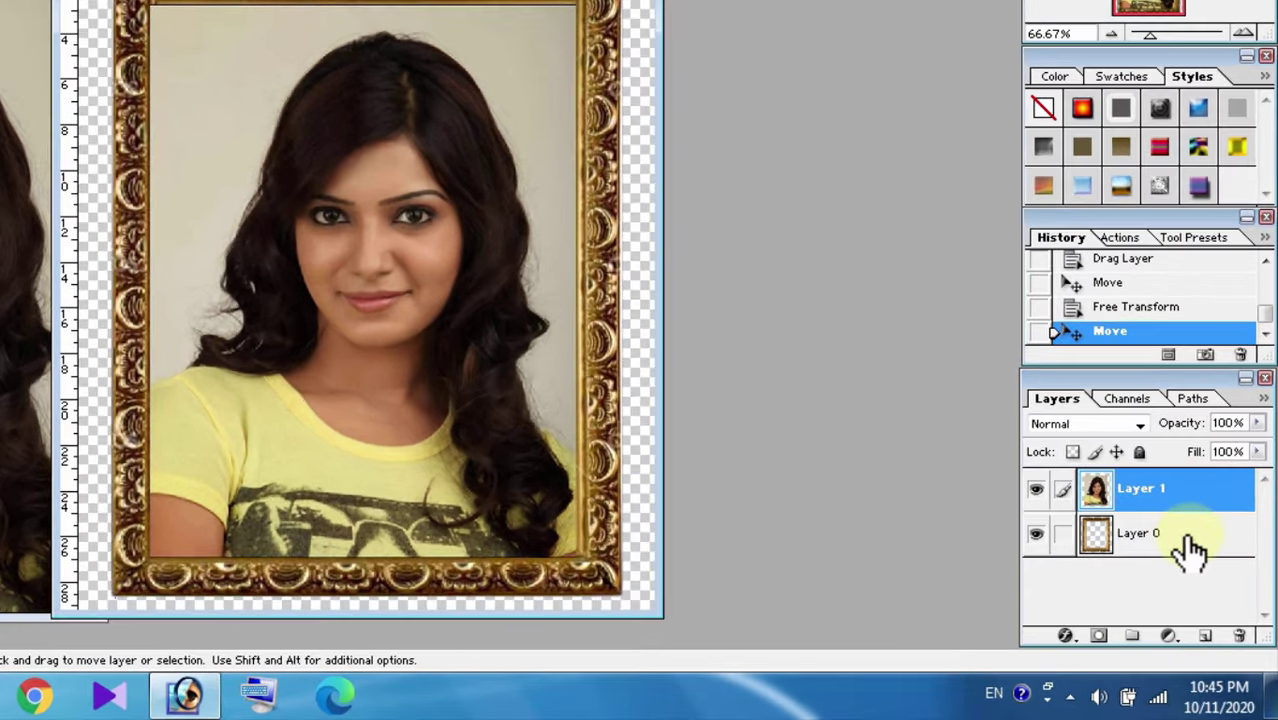
left_click_drag(1190, 540, 1183, 488)
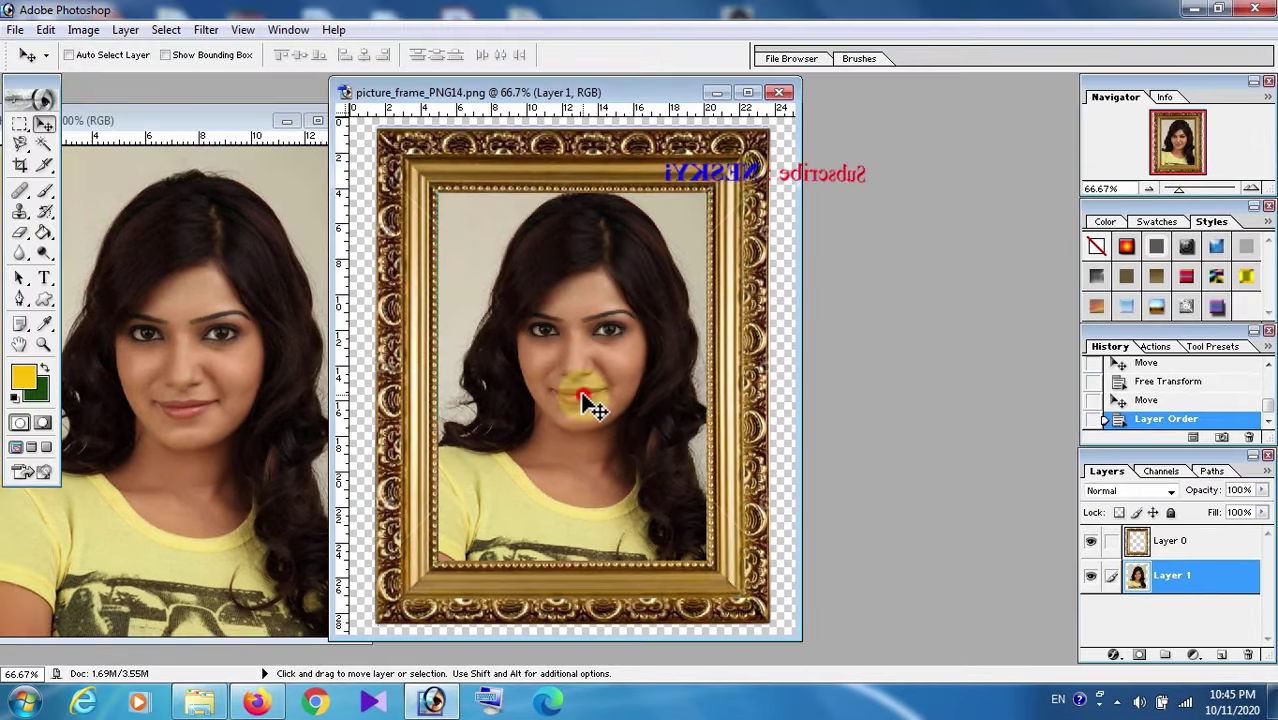
left_click_drag(590, 405, 575, 412)
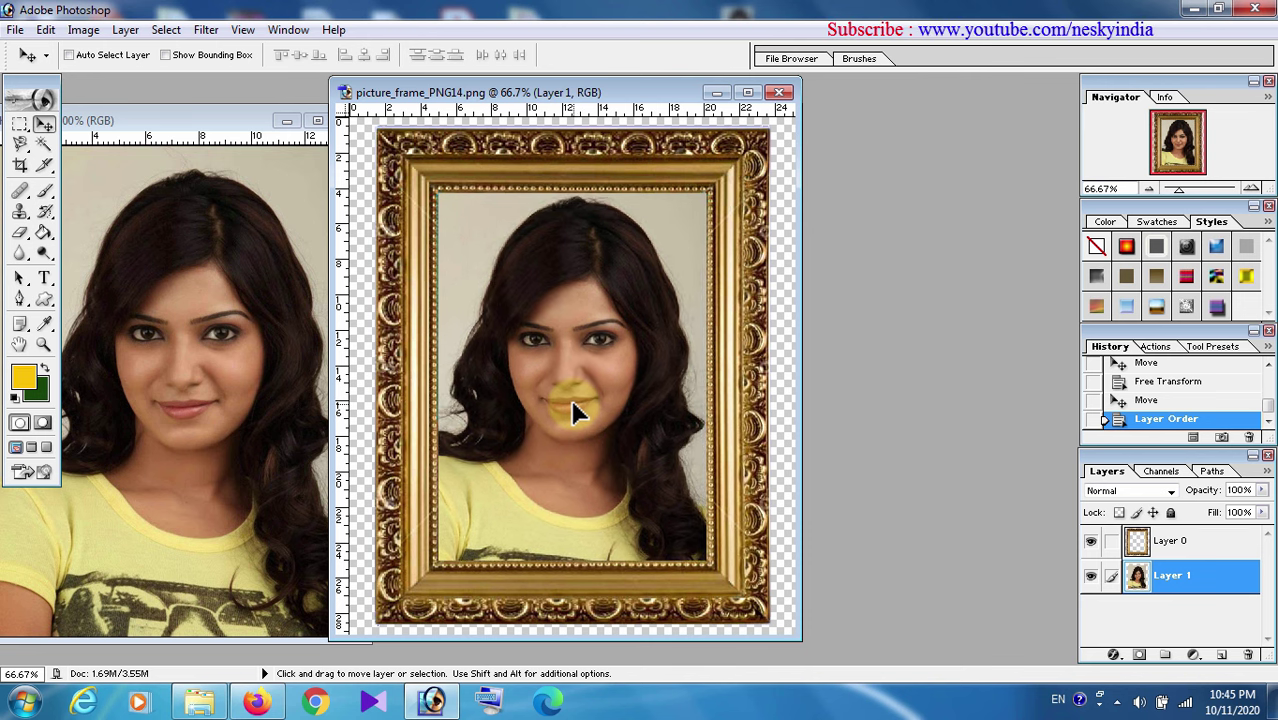
left_click_drag(575, 412, 573, 414)
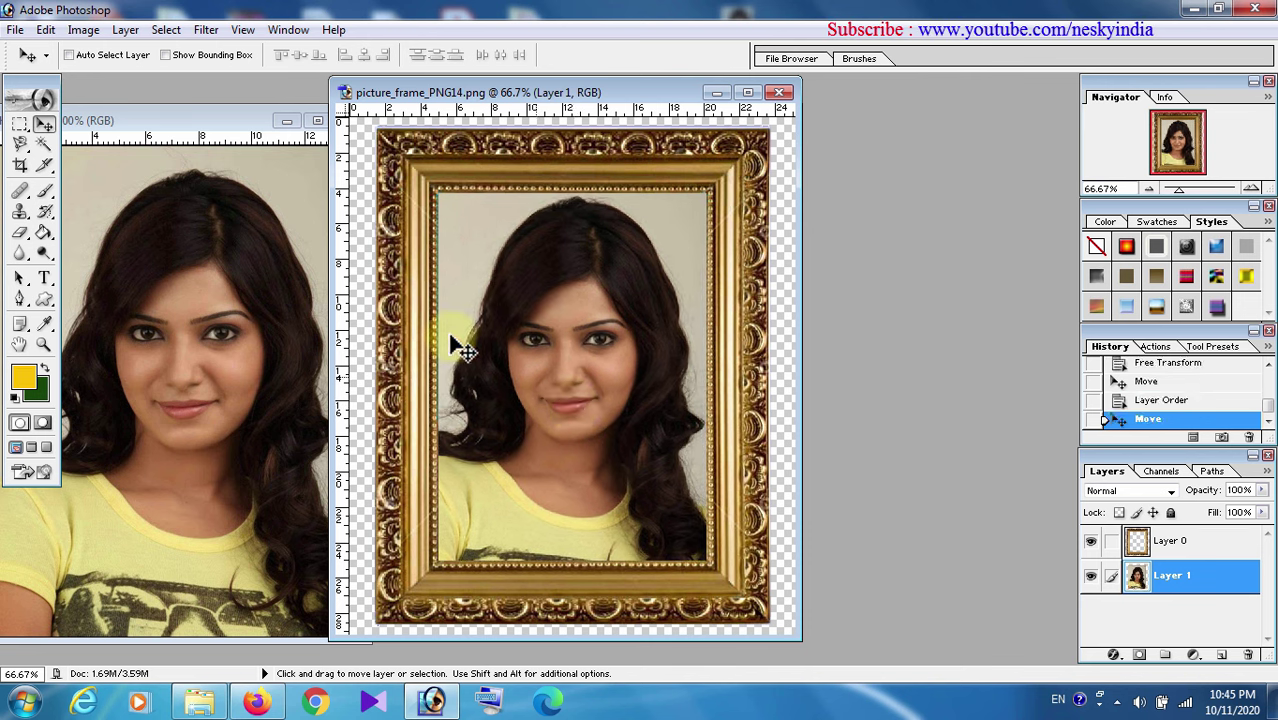
Free Transform the portrait down to 89% and shift it slightly right
left_click(45, 29)
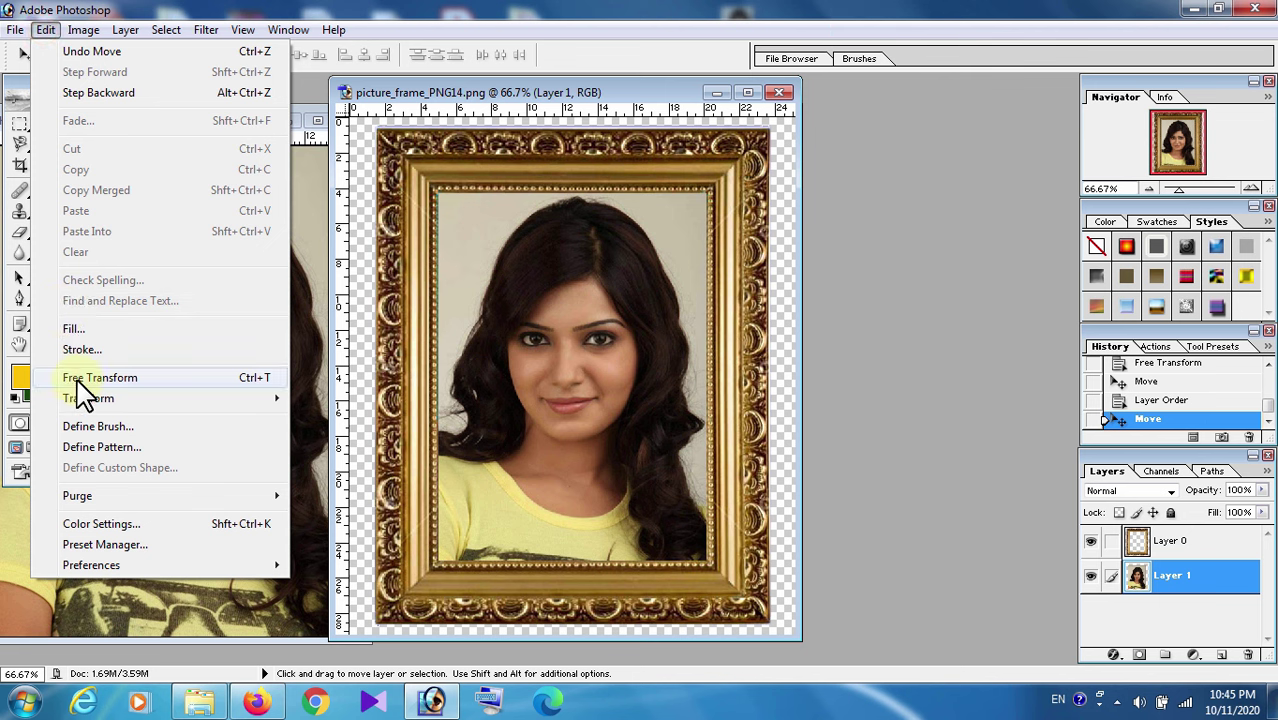
left_click(77, 378)
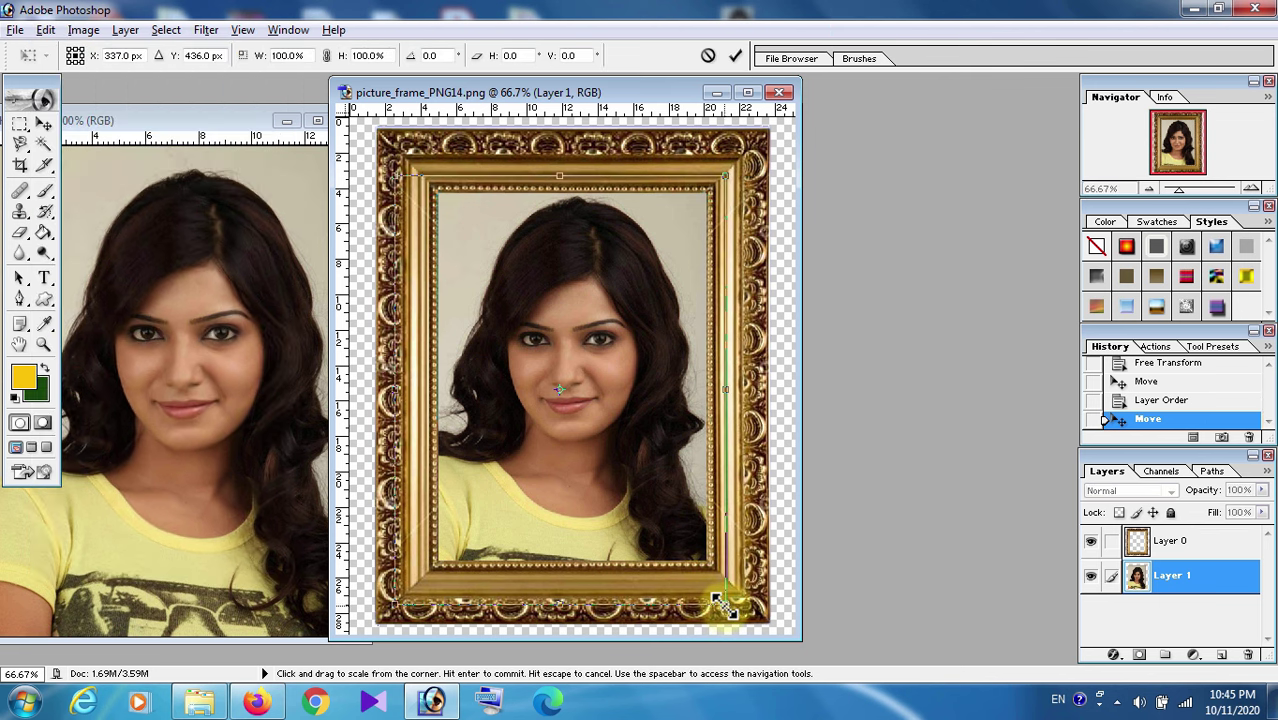
left_click_drag(721, 602, 703, 587)
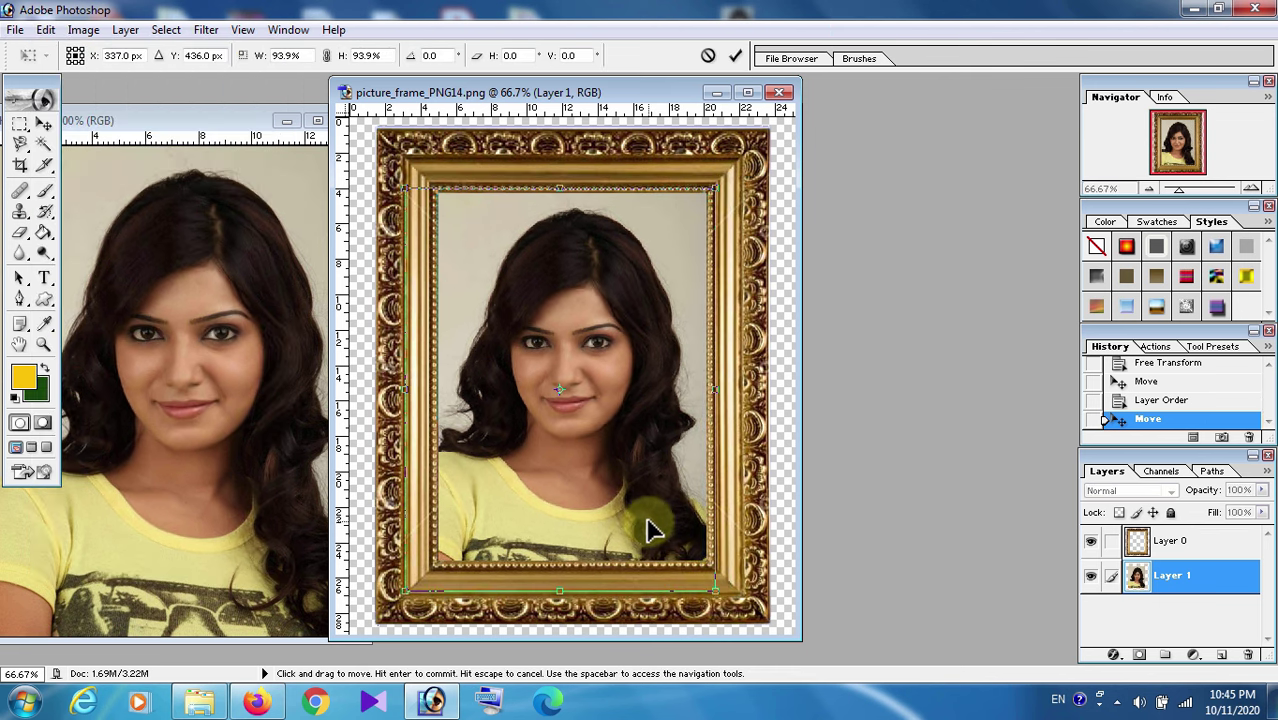
left_click_drag(647, 524, 655, 527)
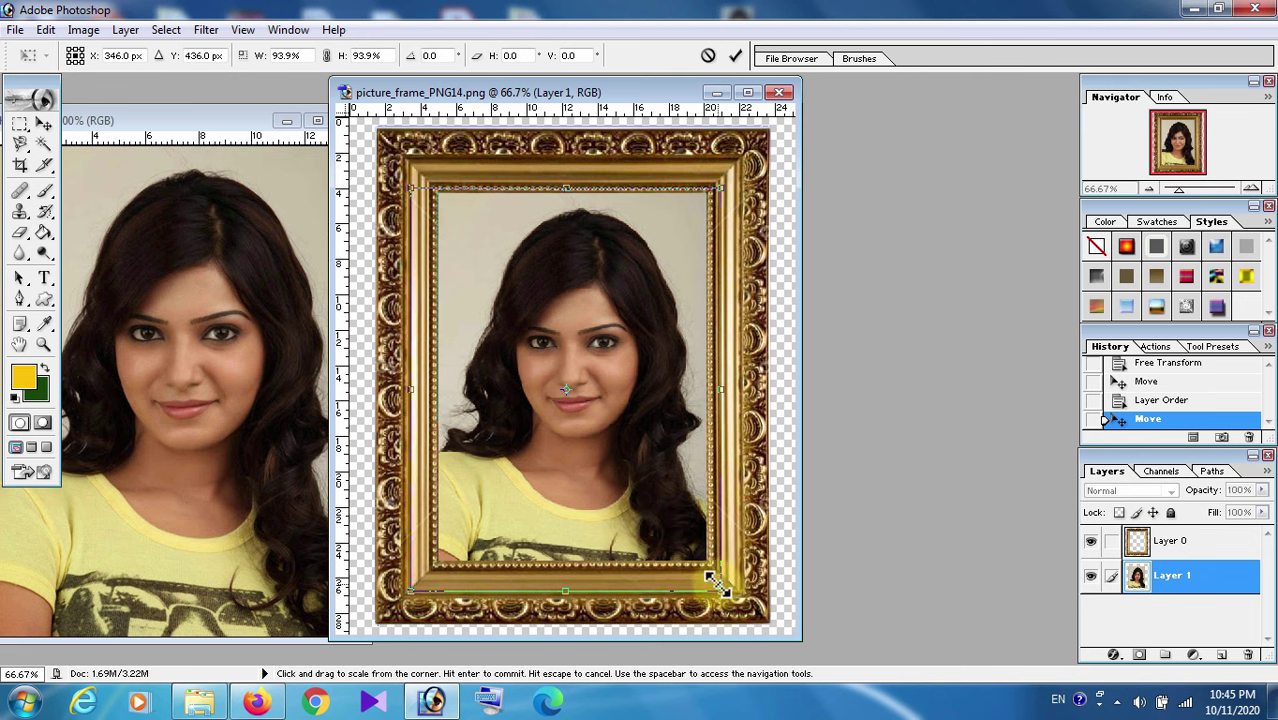
left_click_drag(720, 591, 681, 543)
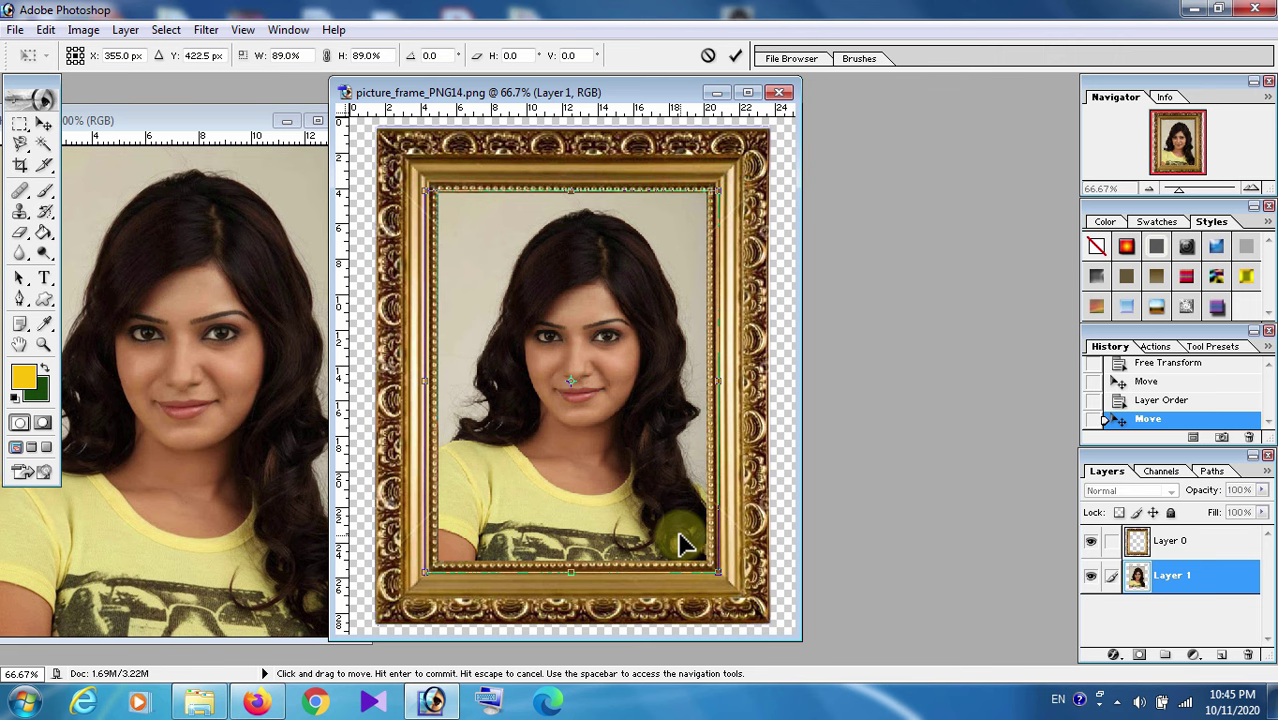
key("Return")
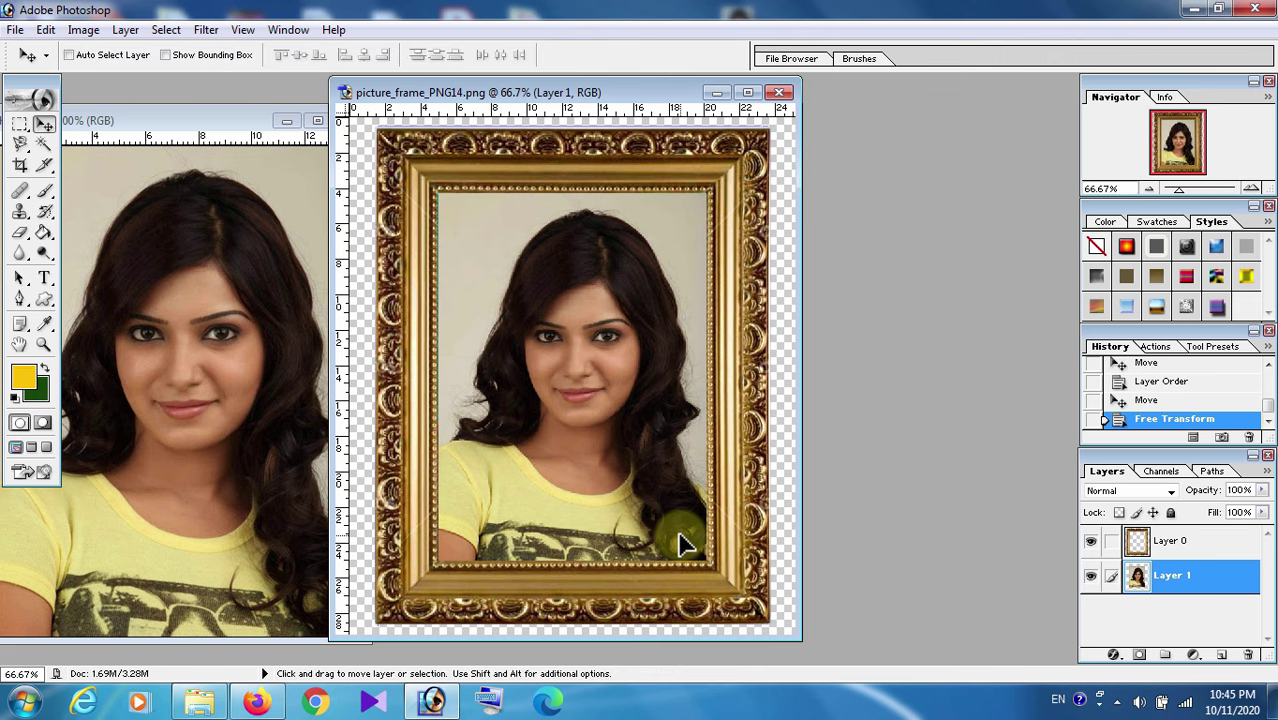
Begin saving the framed image as a new file with File > Save As
left_click_drag(570, 92, 624, 105)
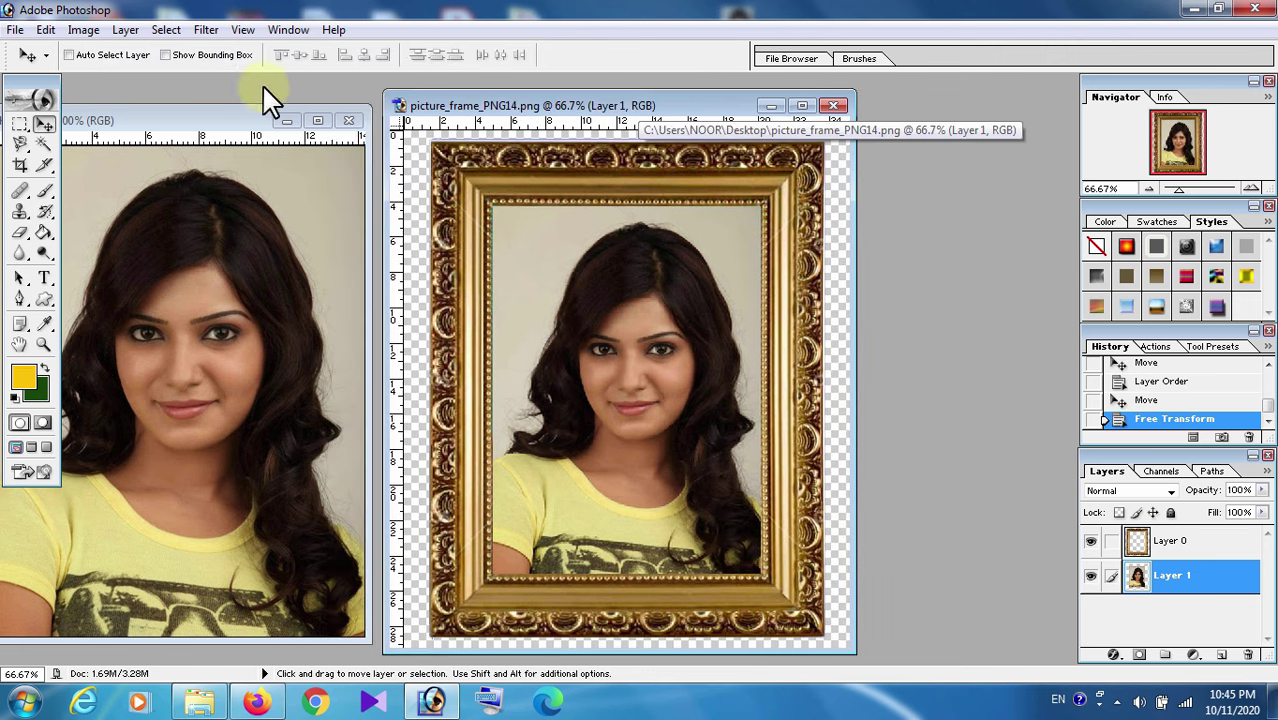
left_click(15, 29)
left_click(56, 202)
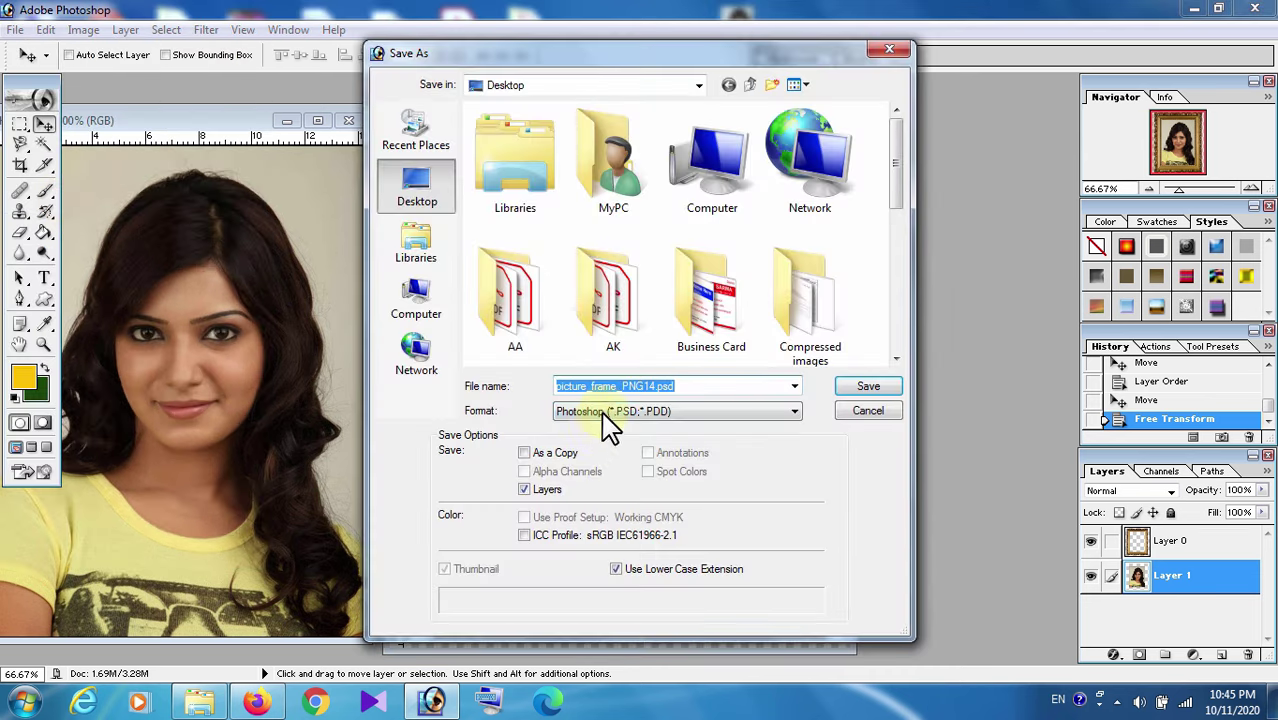
Save the image to the Desktop as JPEG Photo-2.jpg, accepting High quality
left_click(600, 411)
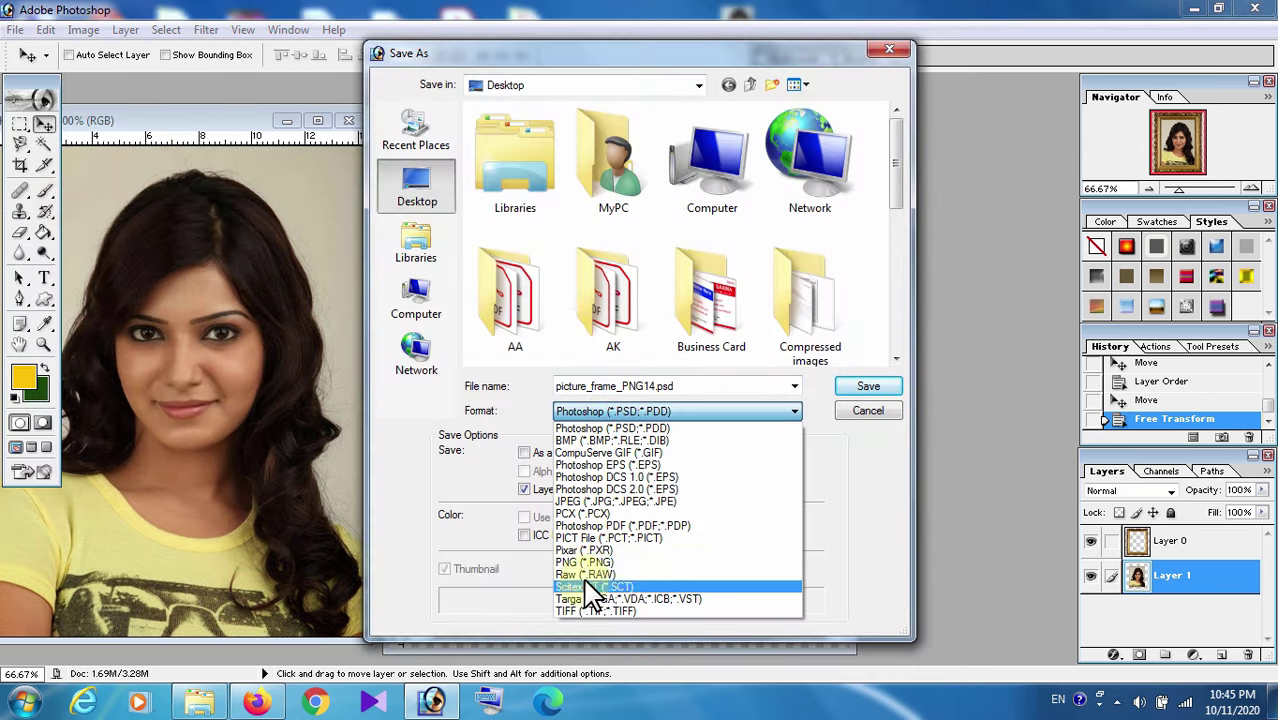
left_click(620, 501)
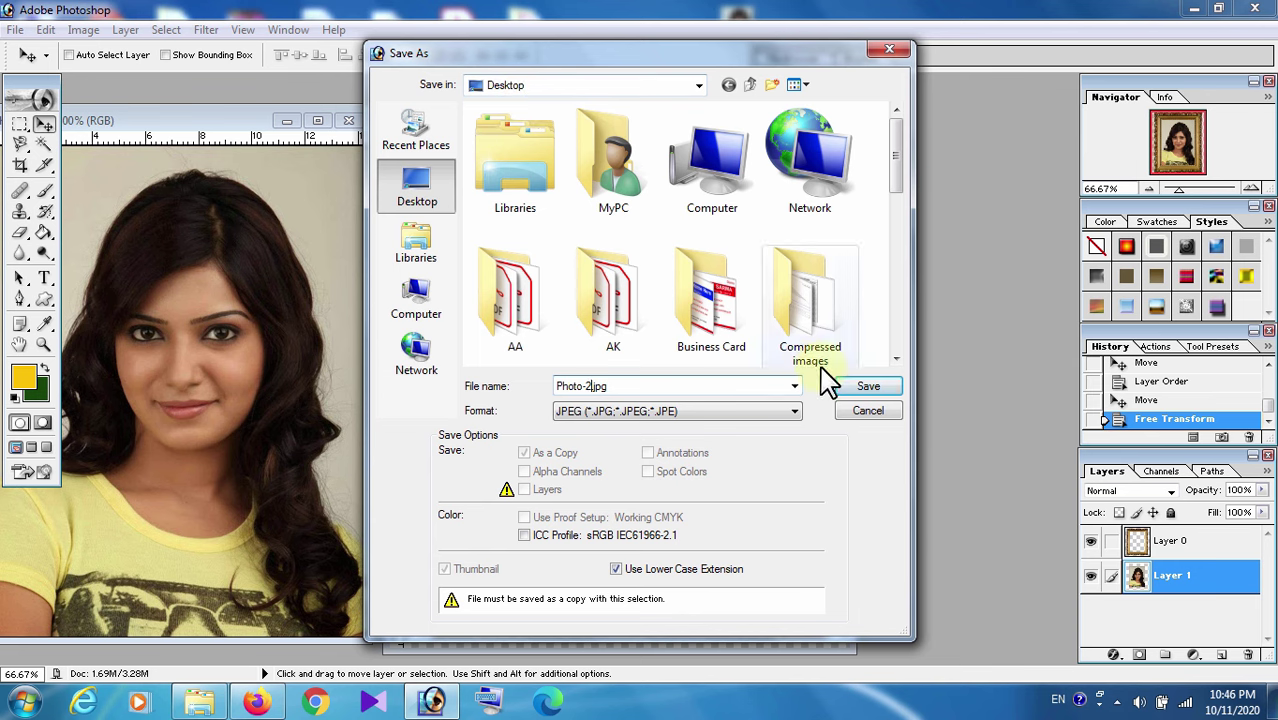
left_click(856, 390)
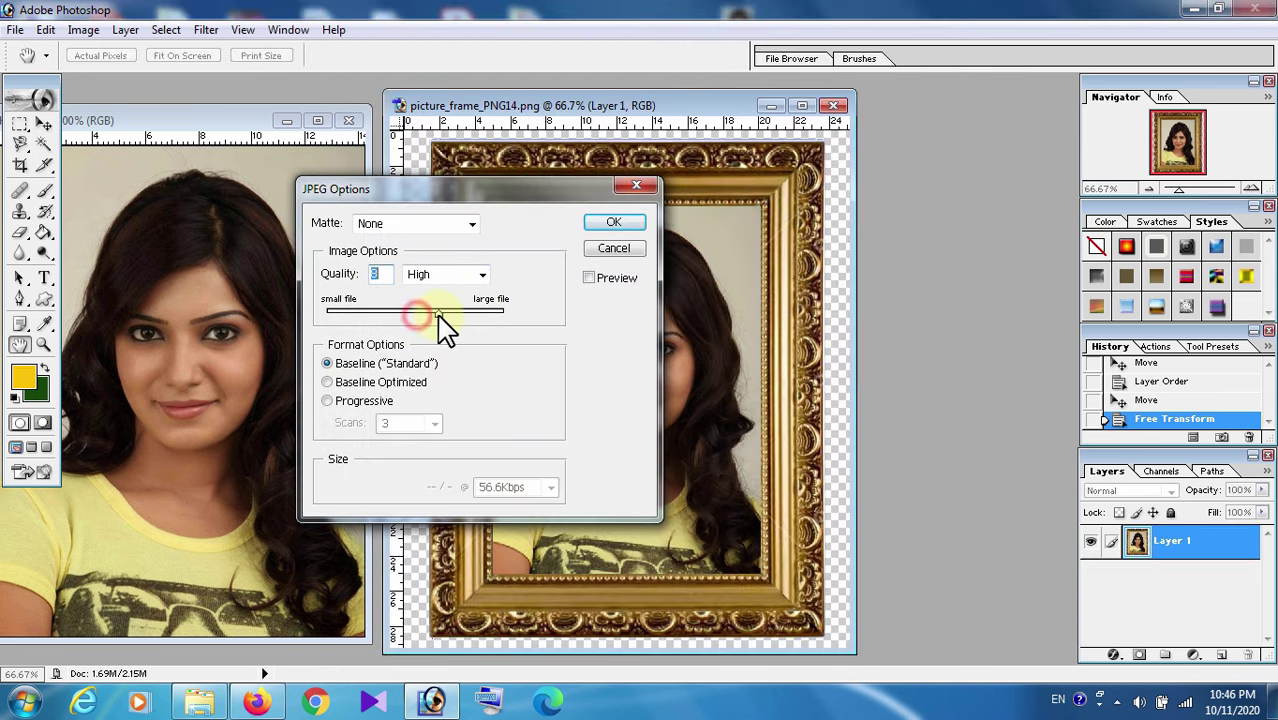
left_click(613, 222)
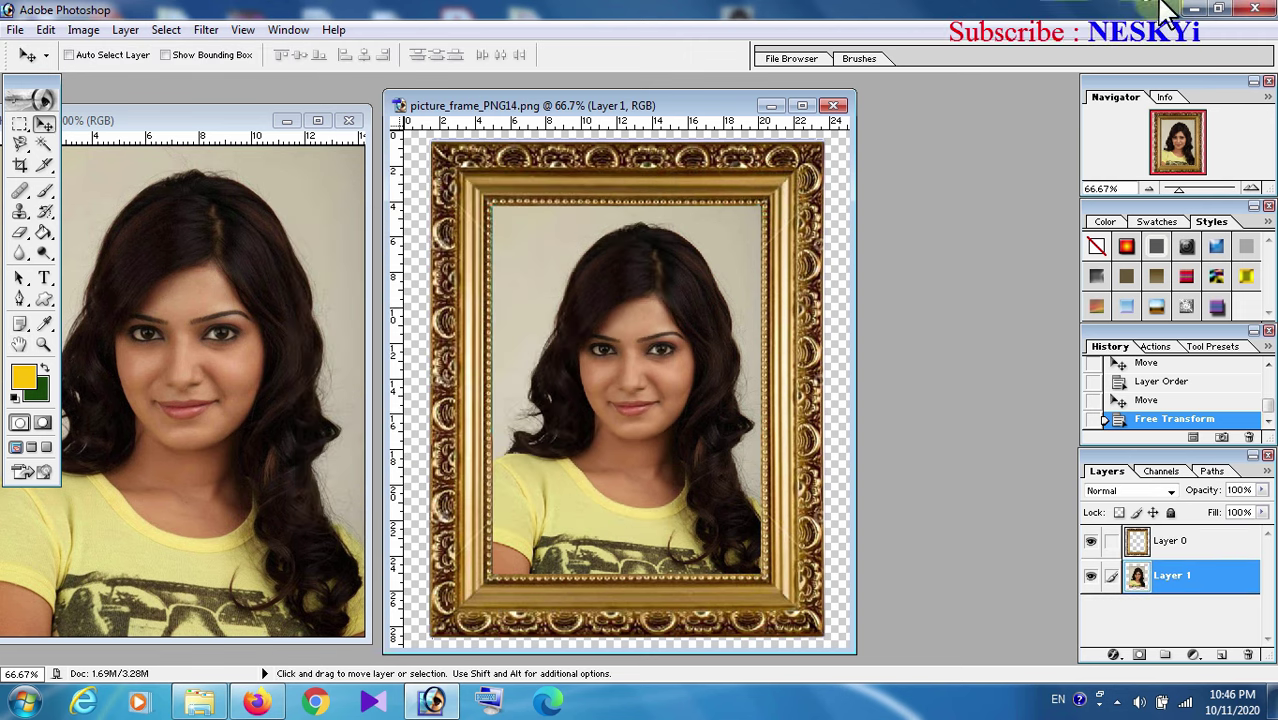
Open Photo-2.jpg from the desktop to check the result, then close the viewer
left_click(1192, 12)
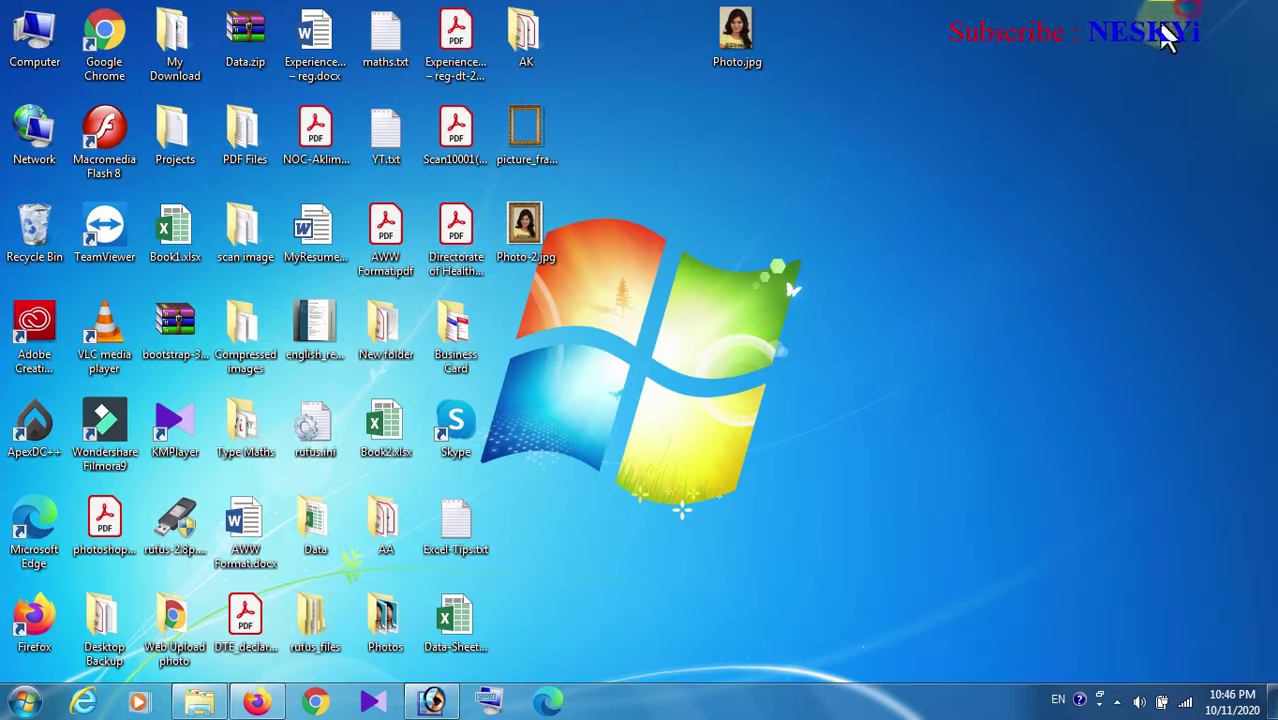
double_click(530, 240)
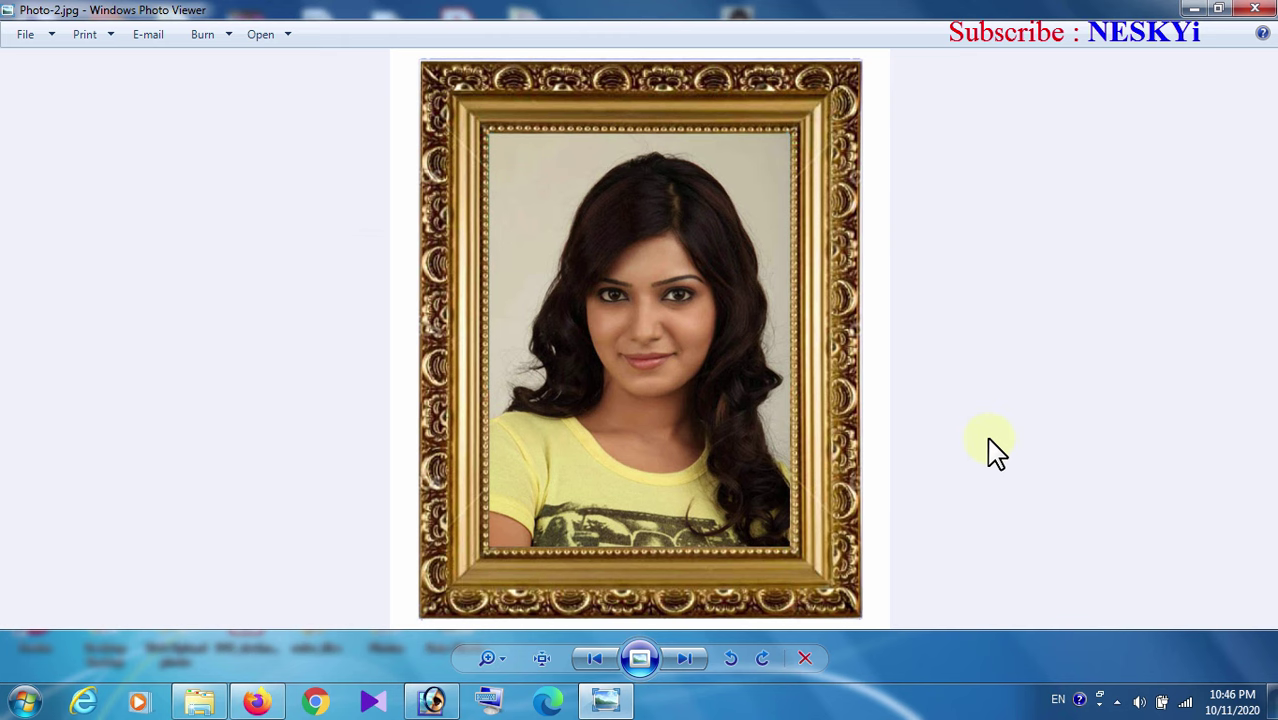
left_click(1256, 10)
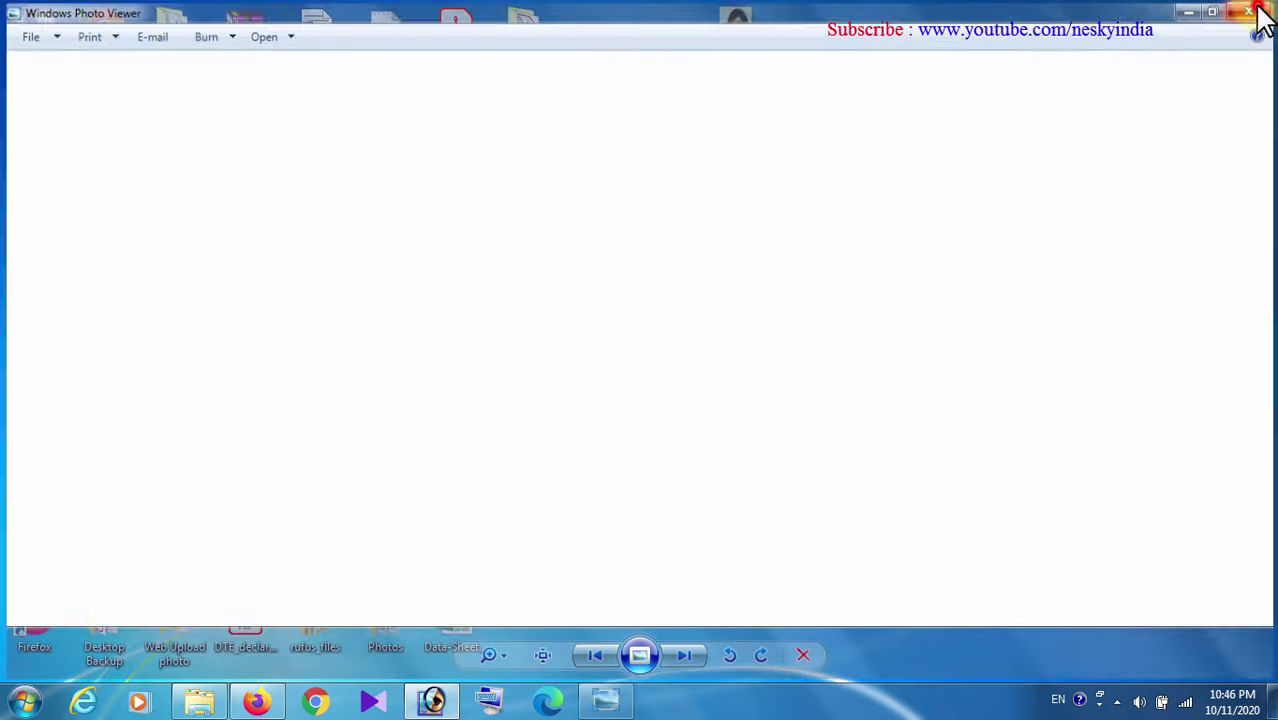
Change the Google Images search to 'photo frame' and browse the results
left_click(257, 697)
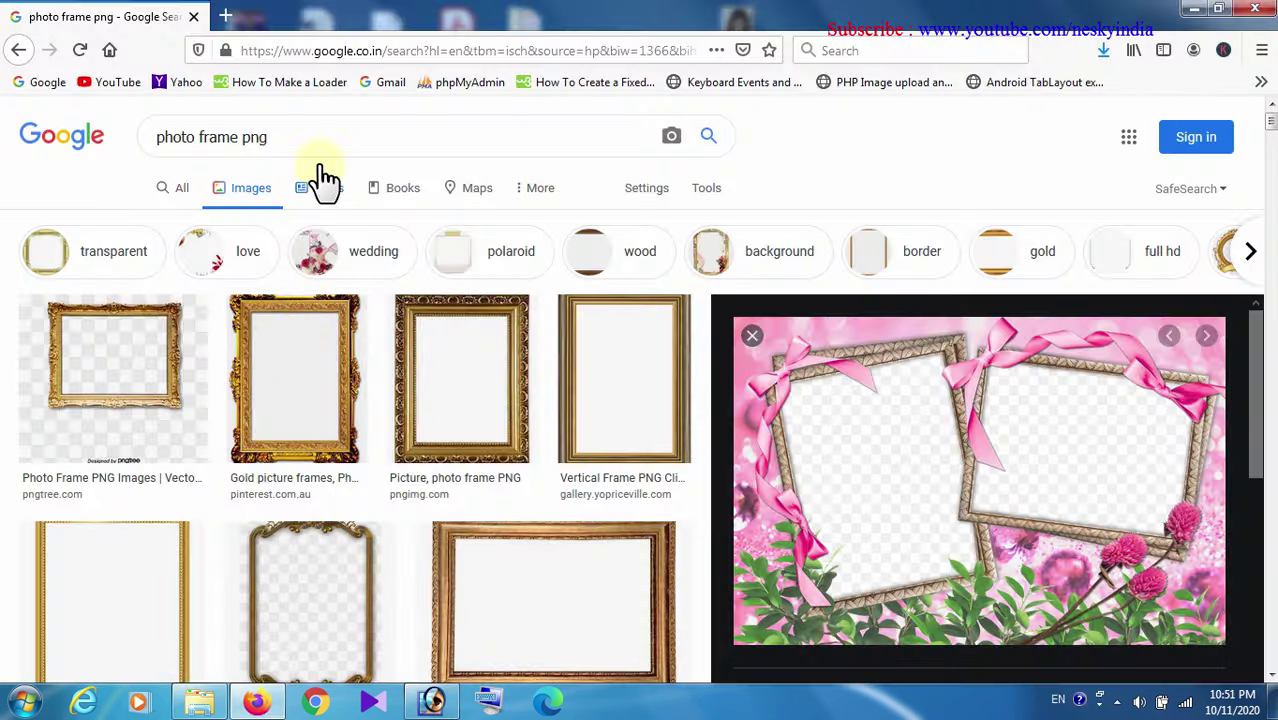
key("BackSpace")
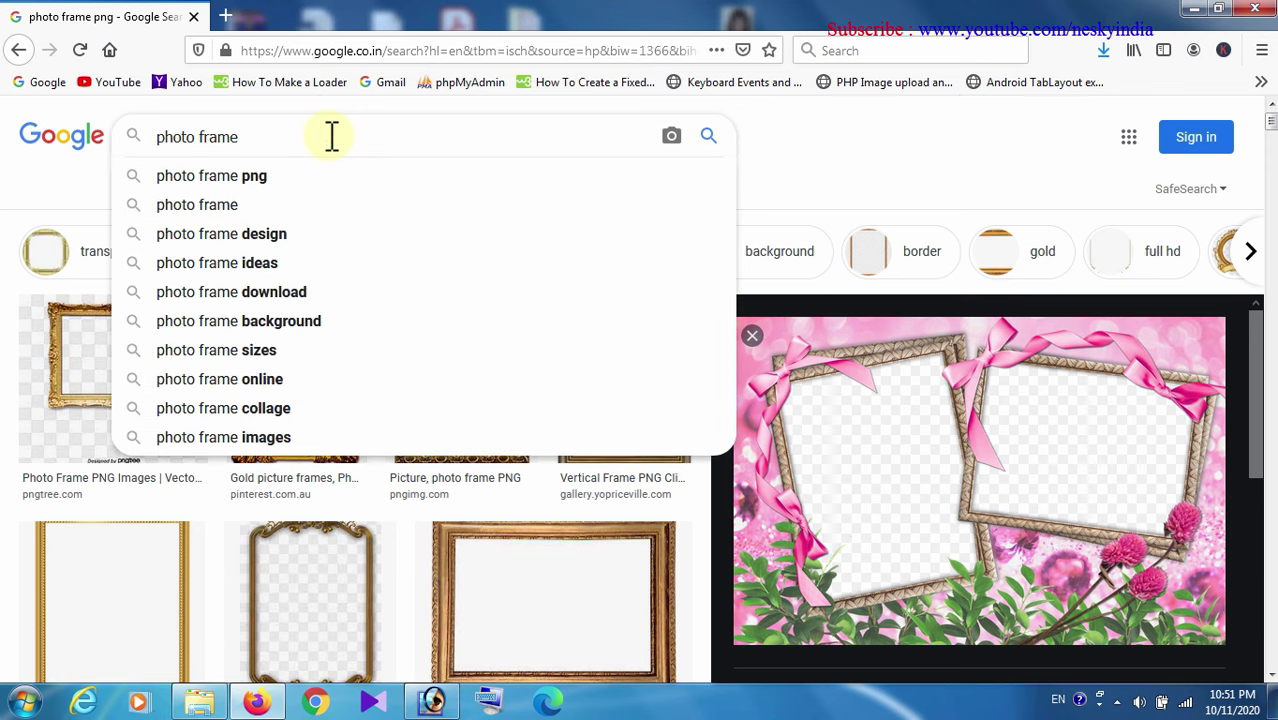
left_click(707, 137)
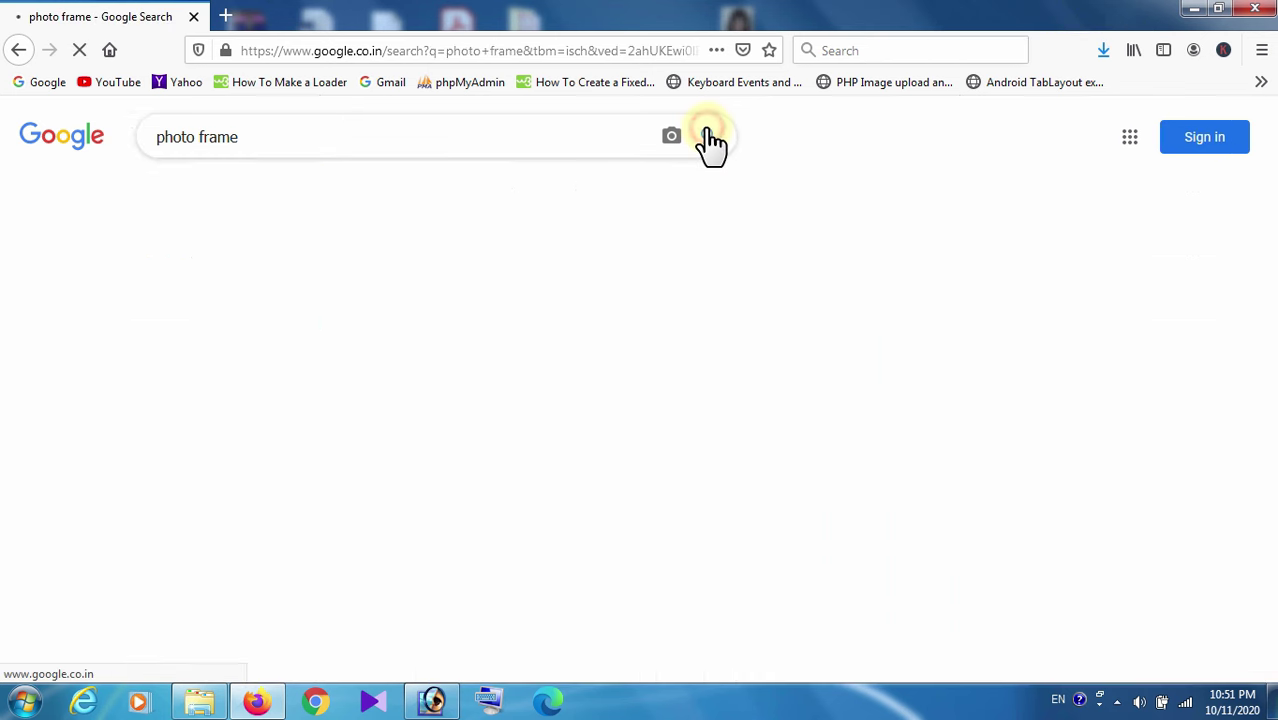
scroll(648, 517, "down", 3)
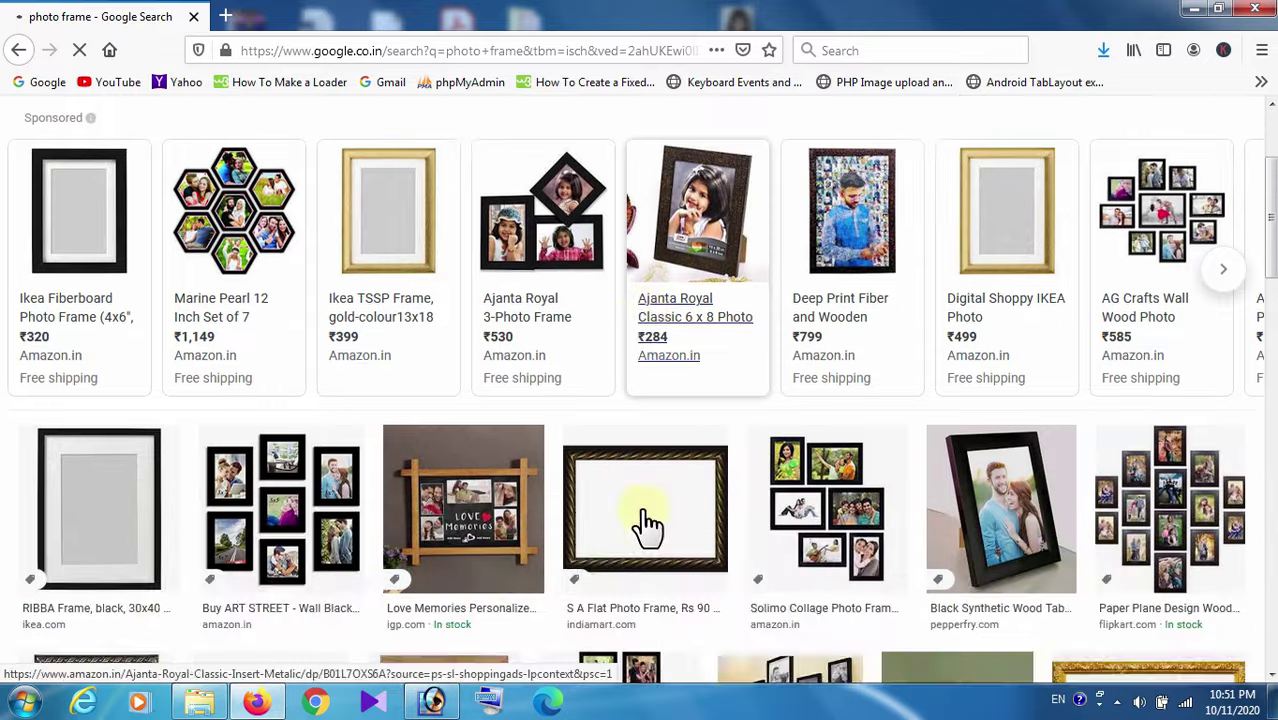
scroll(645, 527, "down", 3)
scroll(645, 530, "down", 3)
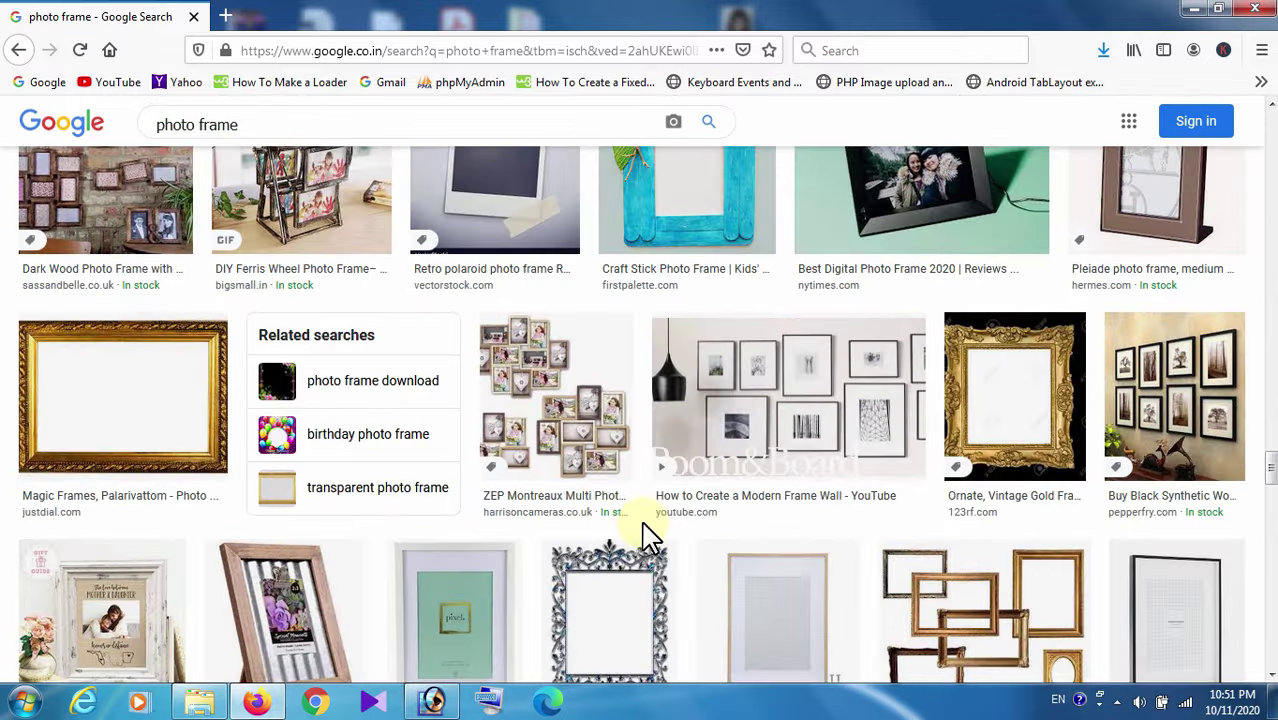
scroll(645, 535, "down", 2)
scroll(645, 535, "down", 5)
scroll(645, 538, "down", 4)
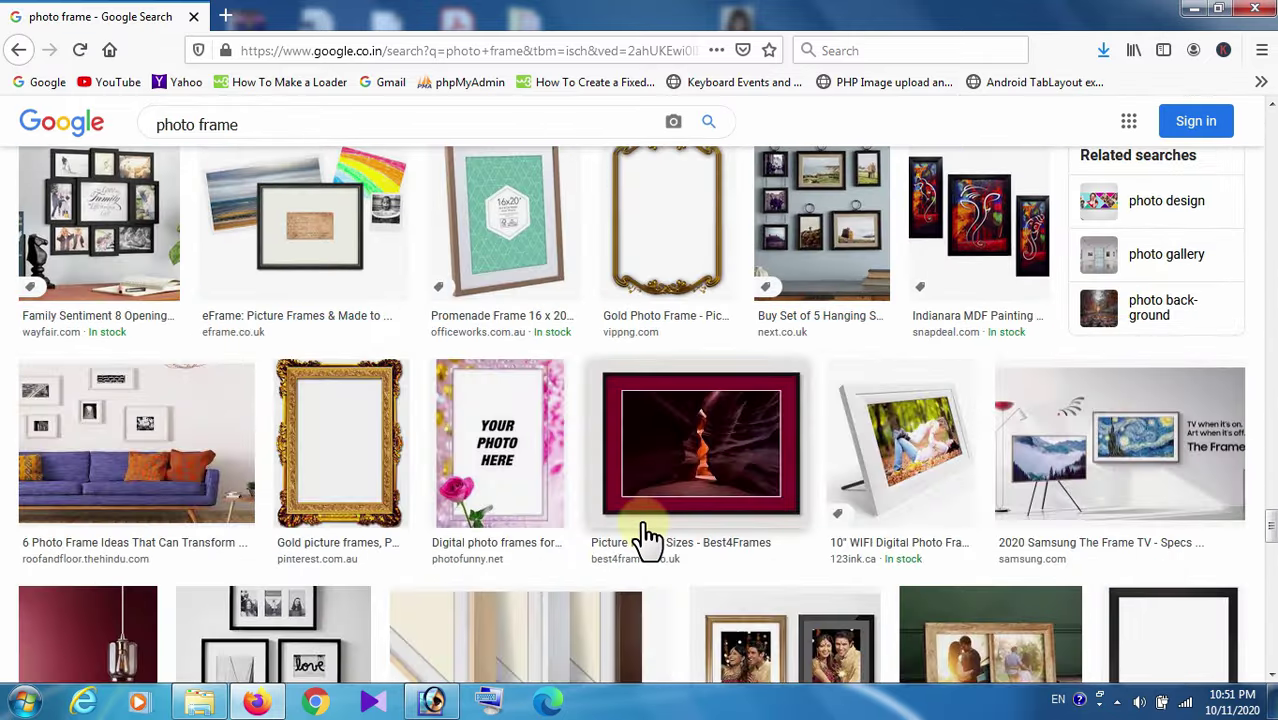
Save another gold ornate frame image to the Desktop with its suggested name, then minimise Firefox
left_click(335, 495)
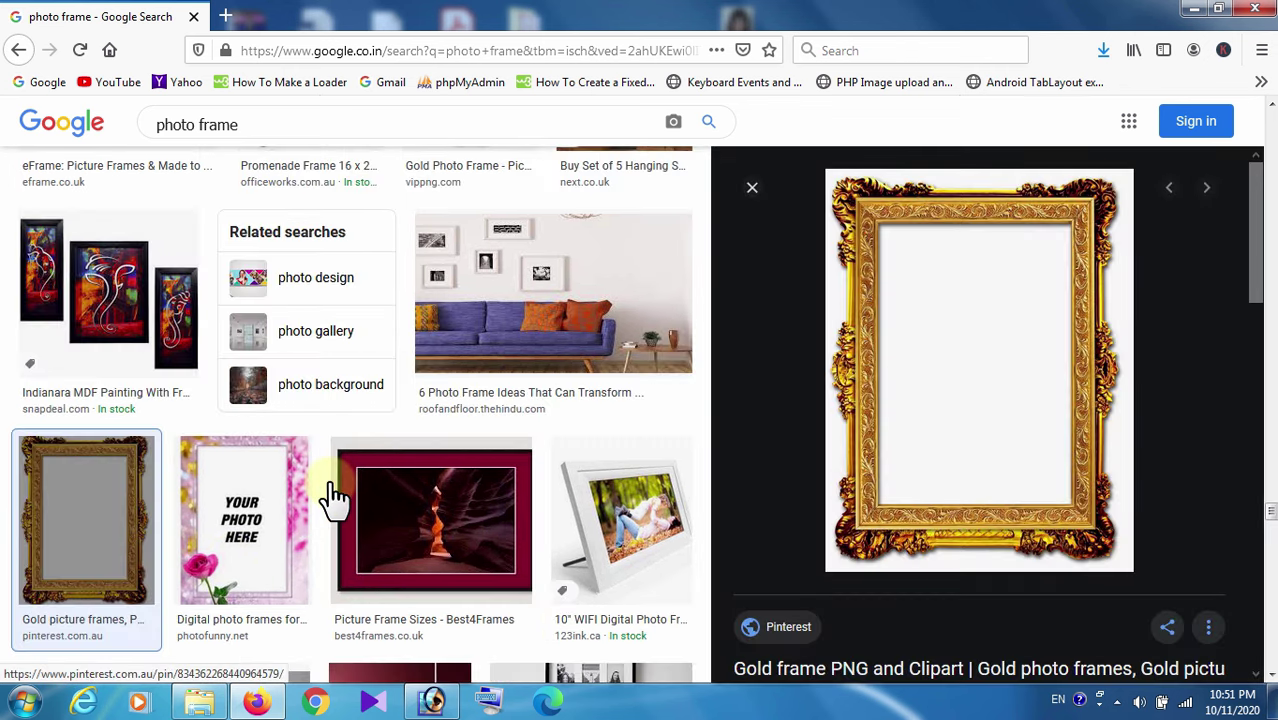
right_click(983, 322)
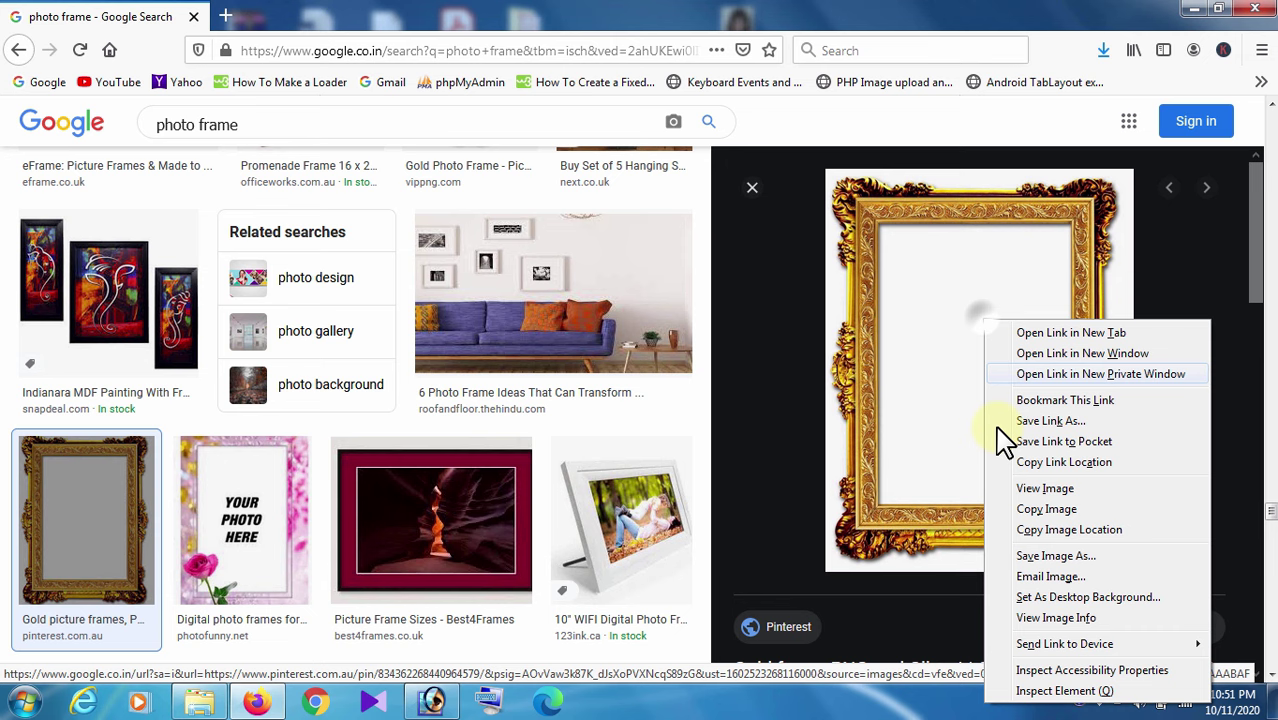
left_click(1023, 557)
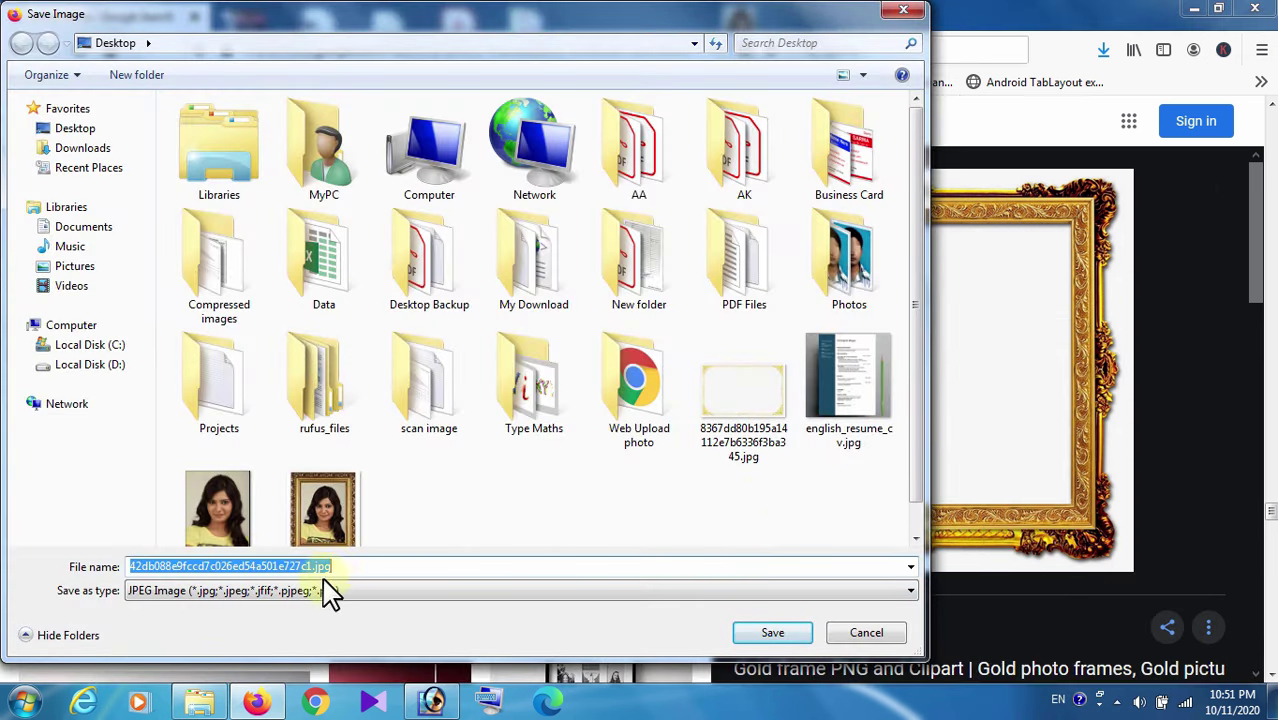
left_click(334, 569)
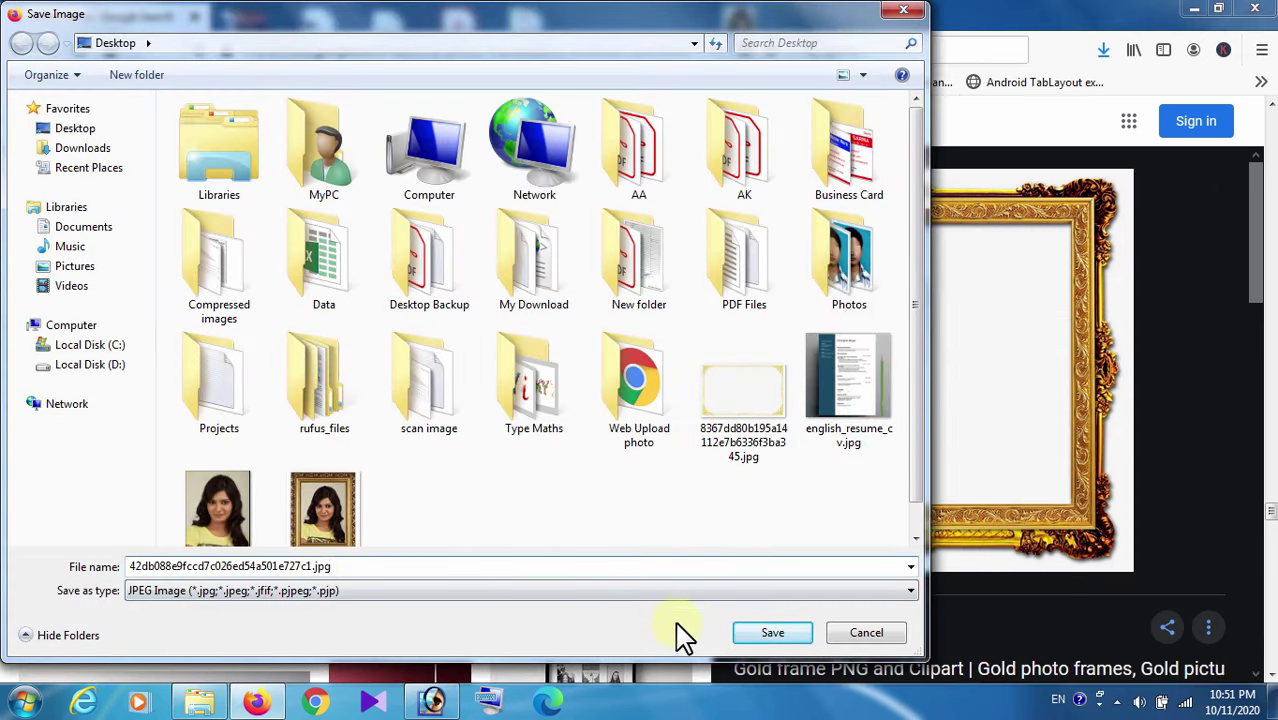
left_click(773, 634)
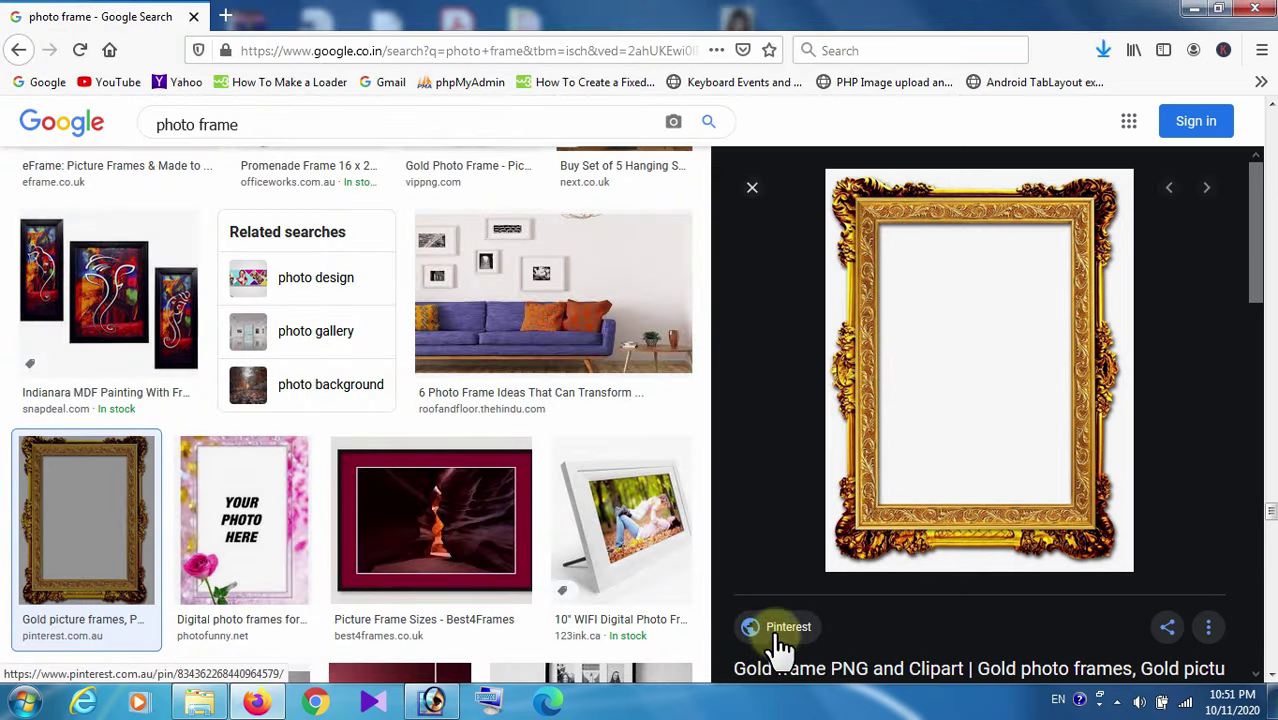
left_click(1192, 10)
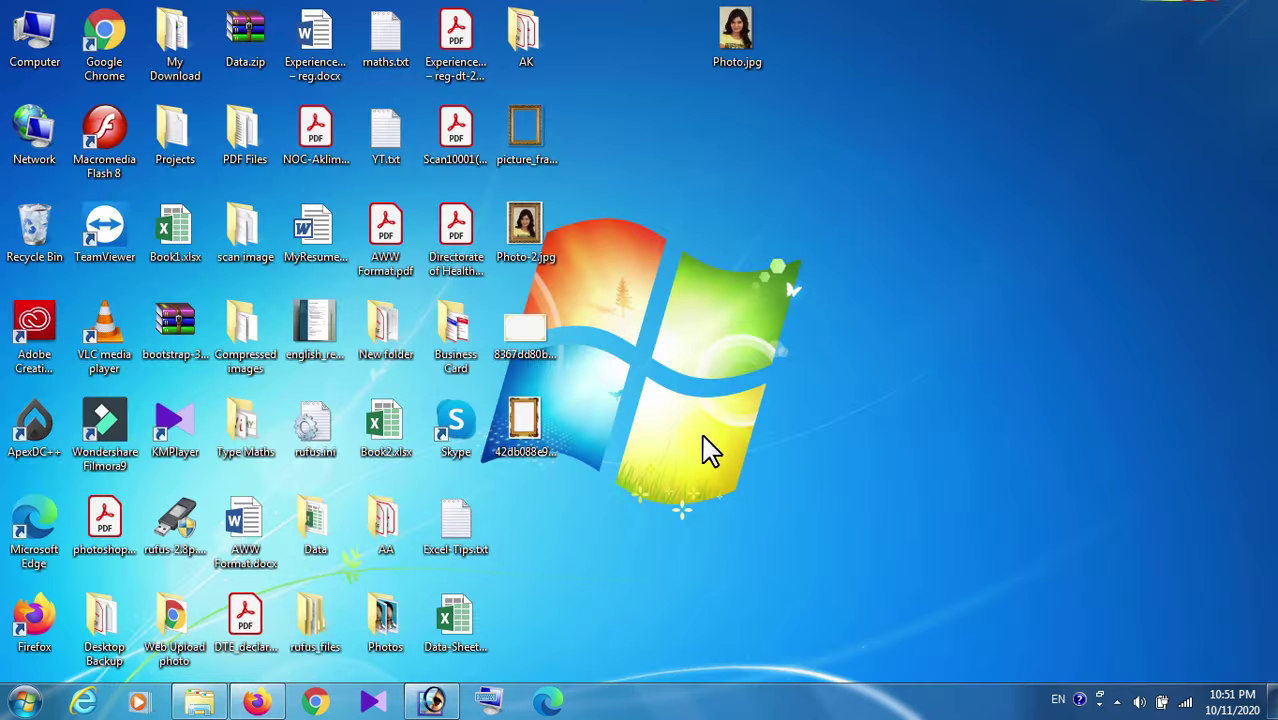
Open the downloaded frame JPEG in Photoshop and convert its Background into Layer 0
left_click(520, 425)
right_click(518, 427)
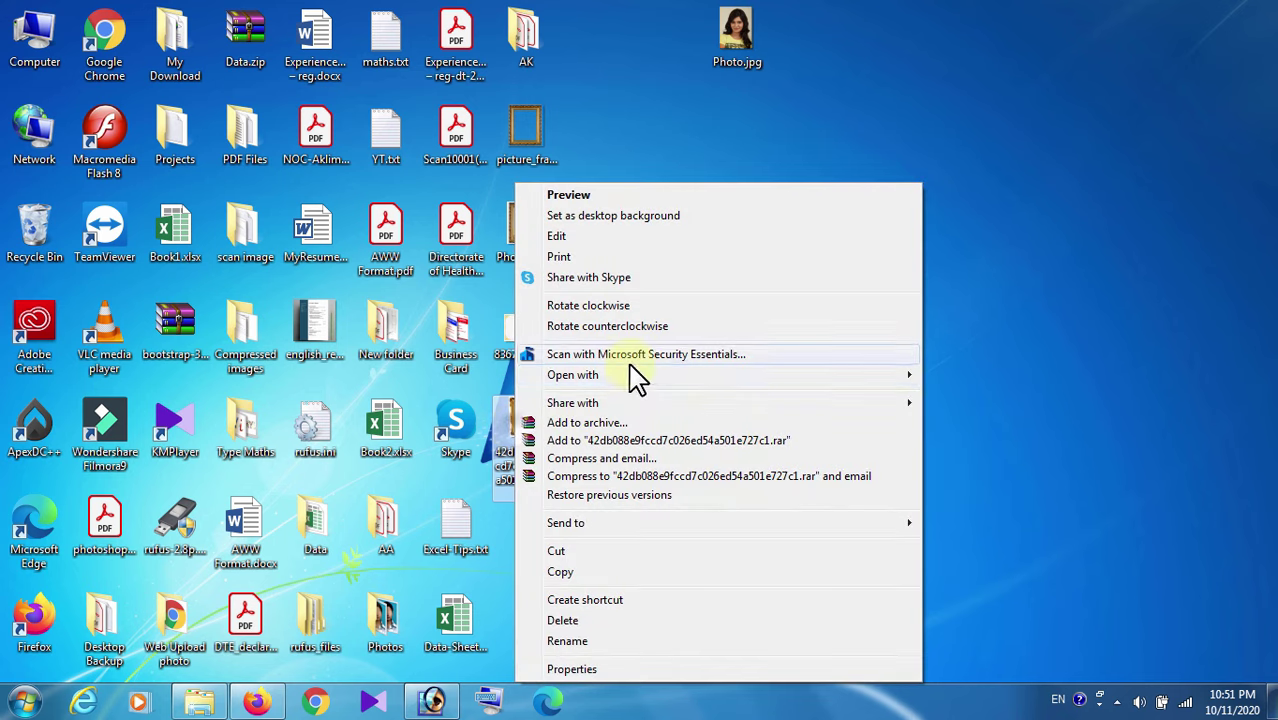
mouse_move(573, 375)
left_click(960, 378)
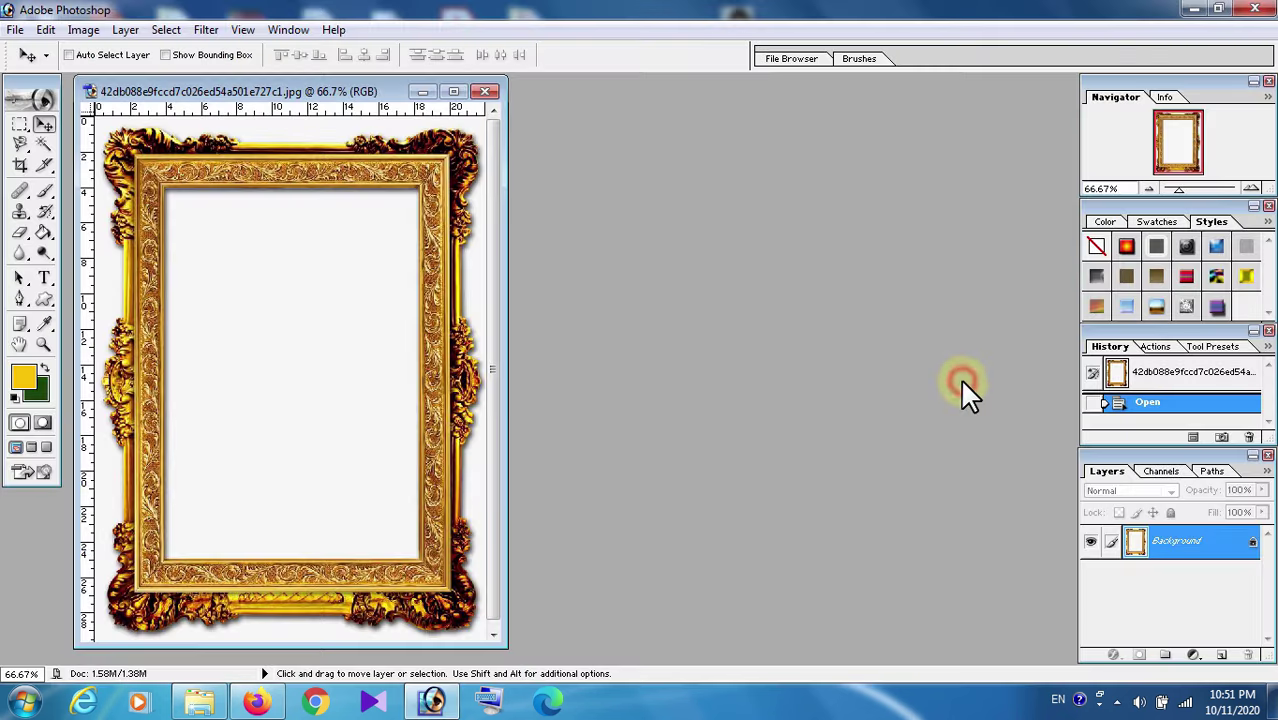
left_click_drag(302, 92, 591, 108)
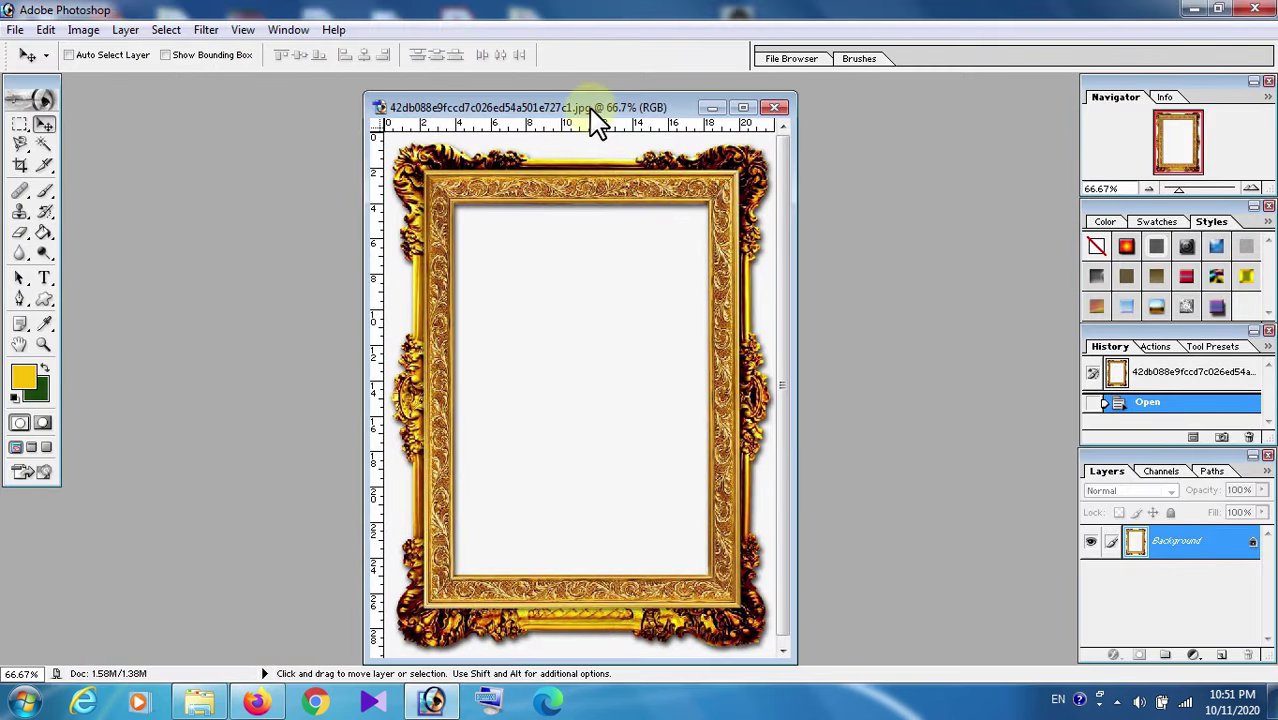
double_click(1253, 545)
left_click(778, 322)
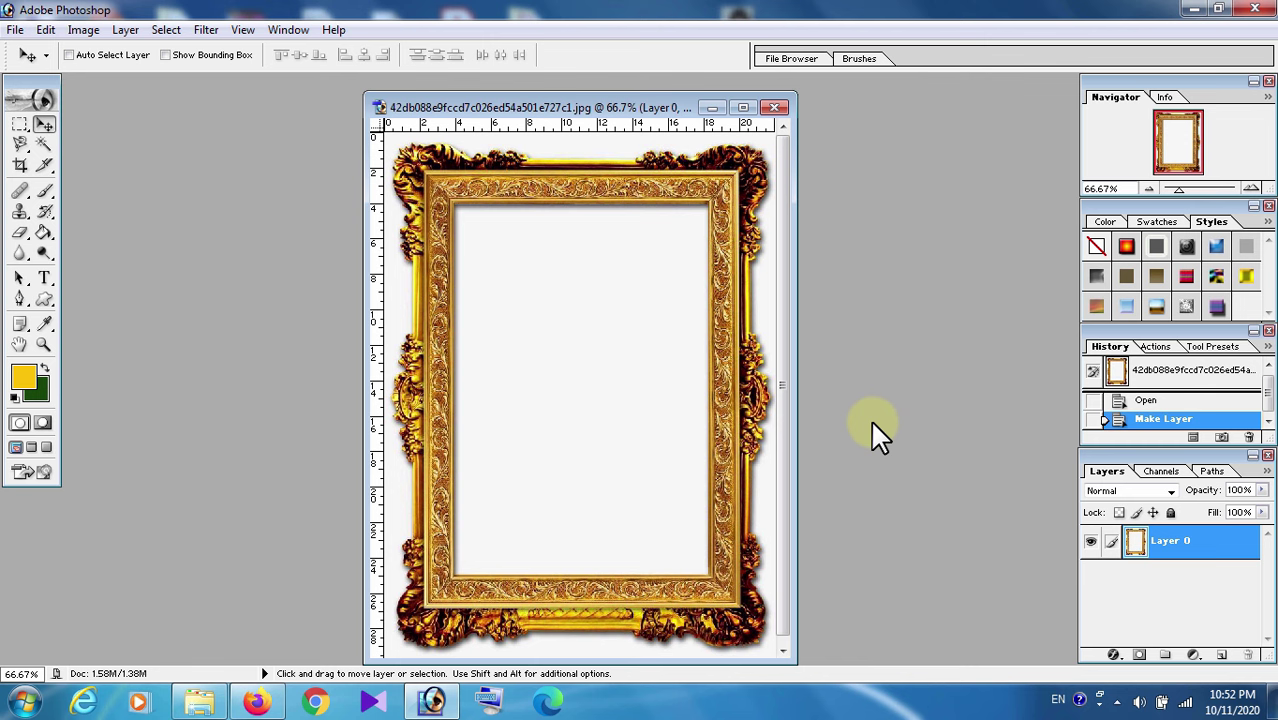
Draw a closed Pen path on the four inner corners and turn it into a selection
left_click(20, 299)
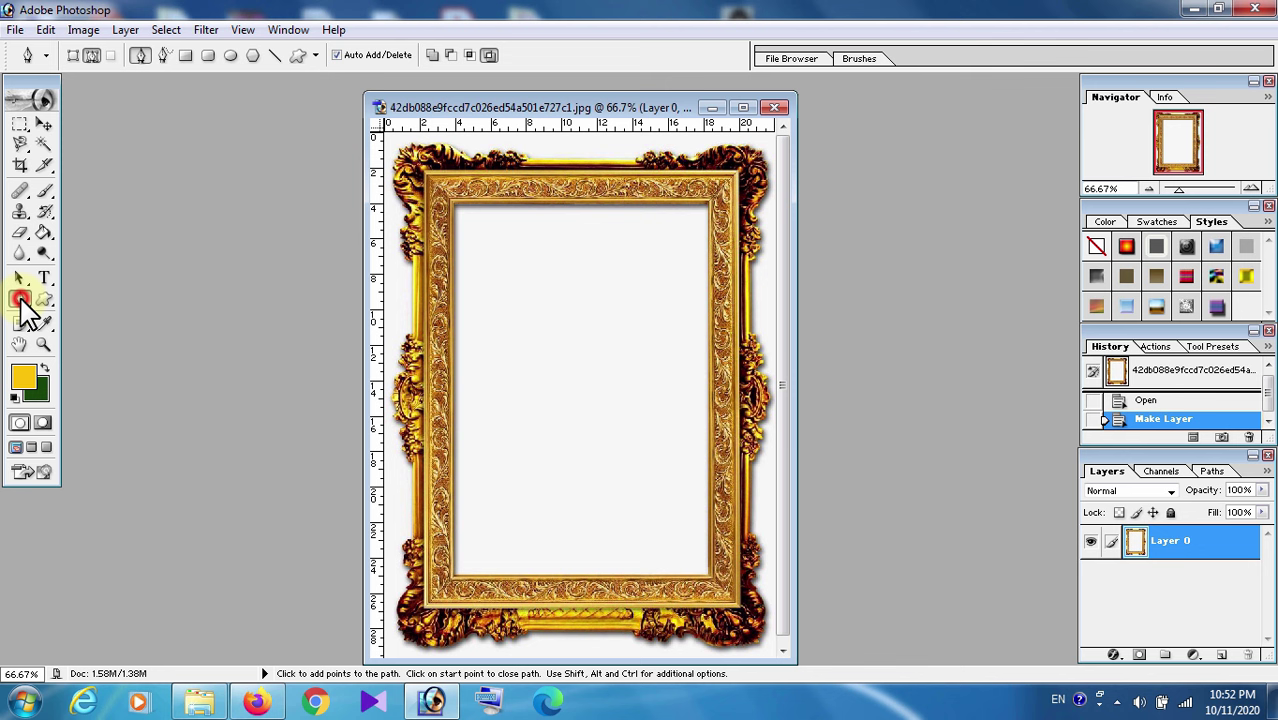
left_click(455, 208)
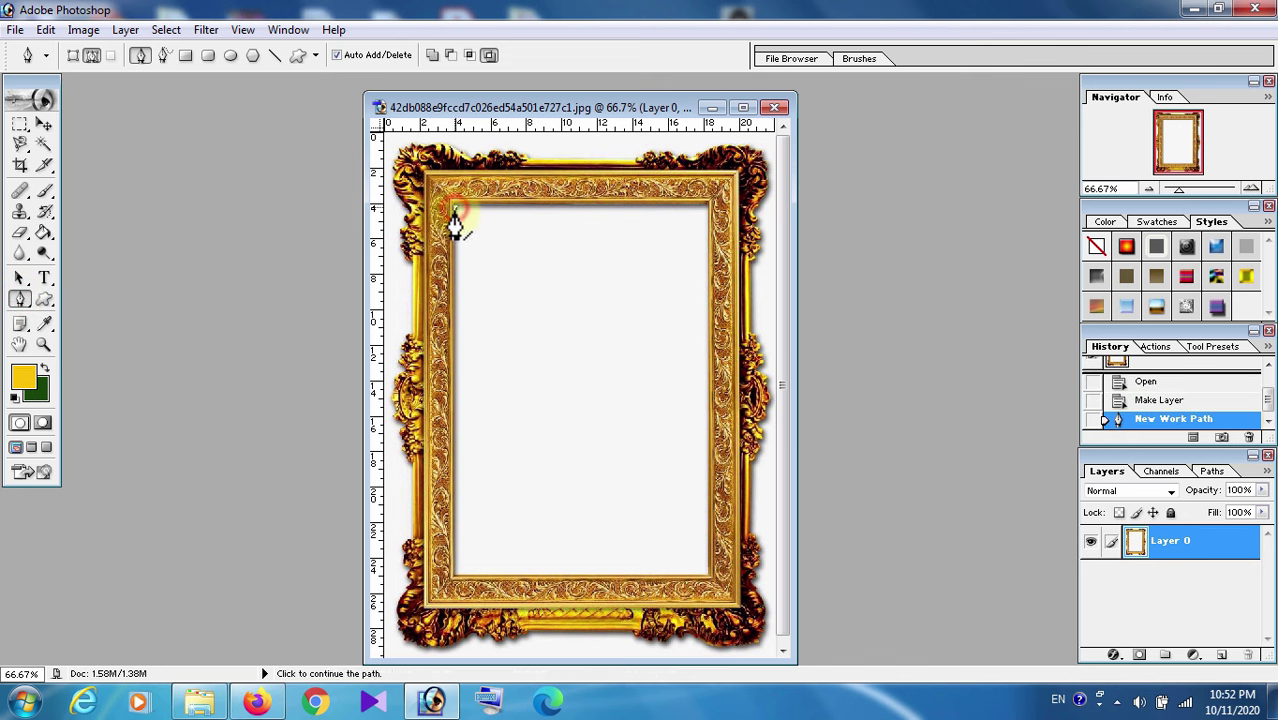
left_click(455, 577)
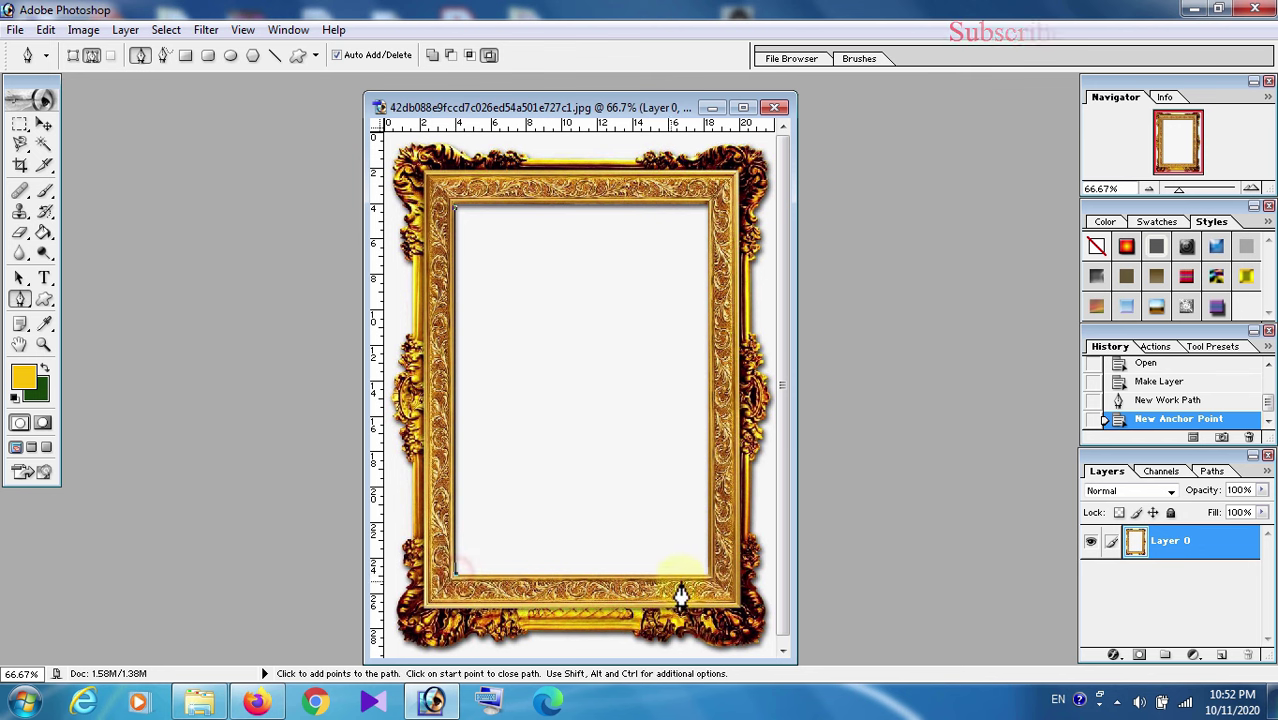
left_click(709, 577)
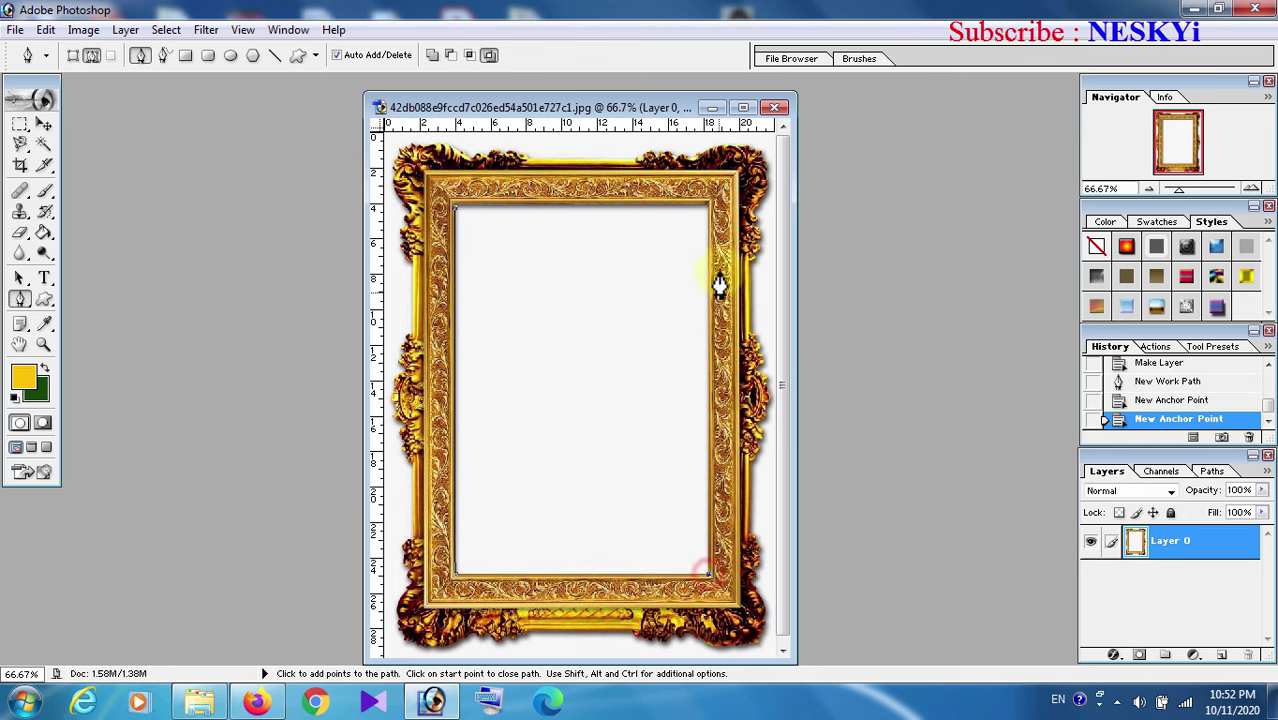
left_click(709, 208)
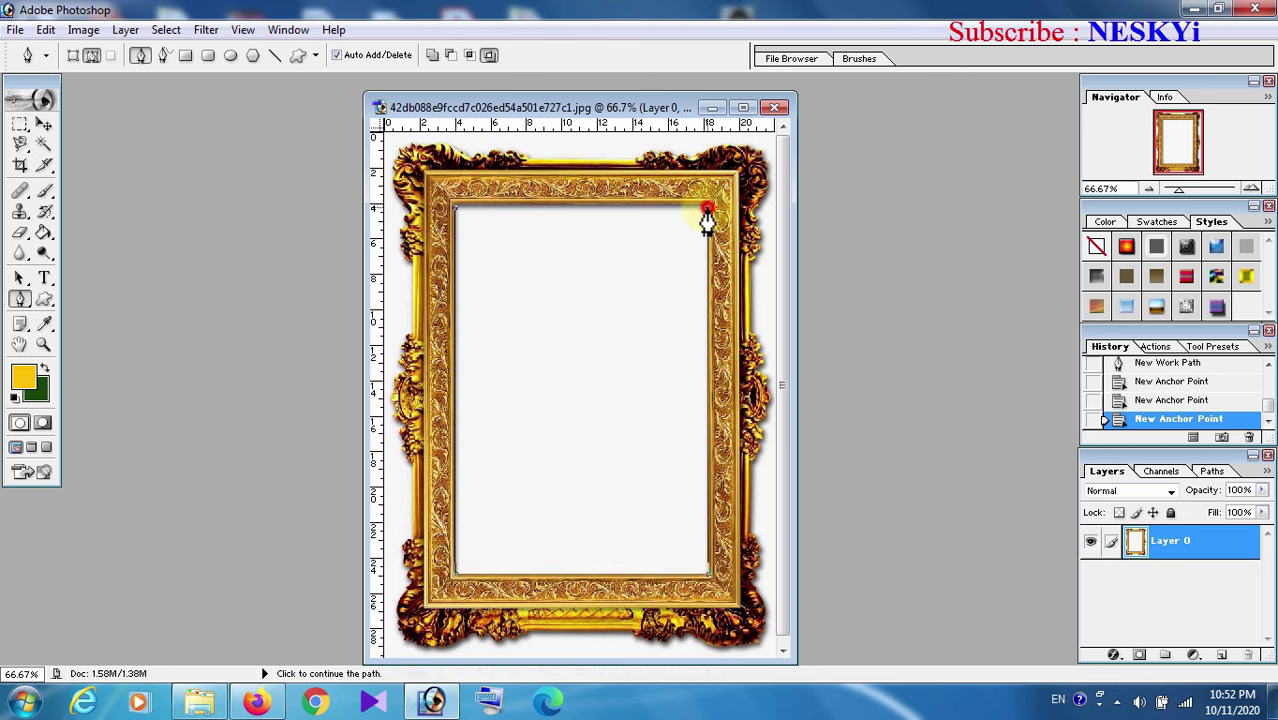
left_click(455, 209)
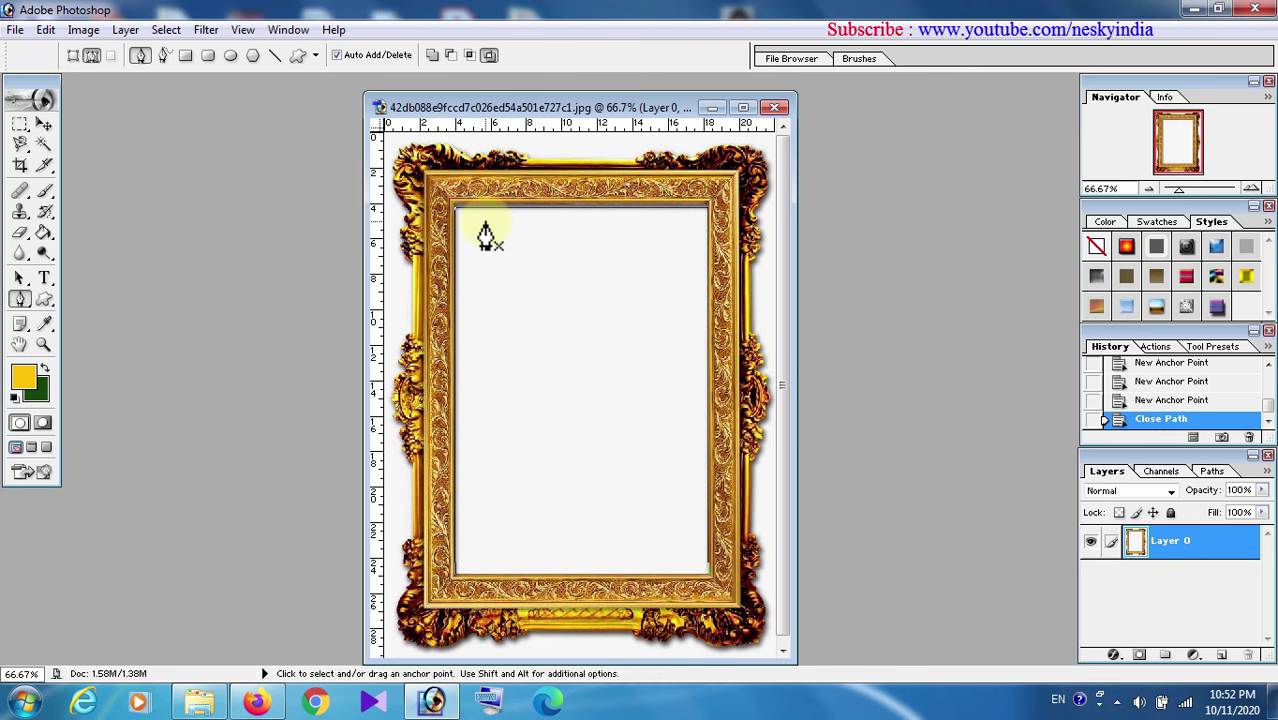
key("ctrl+Return")
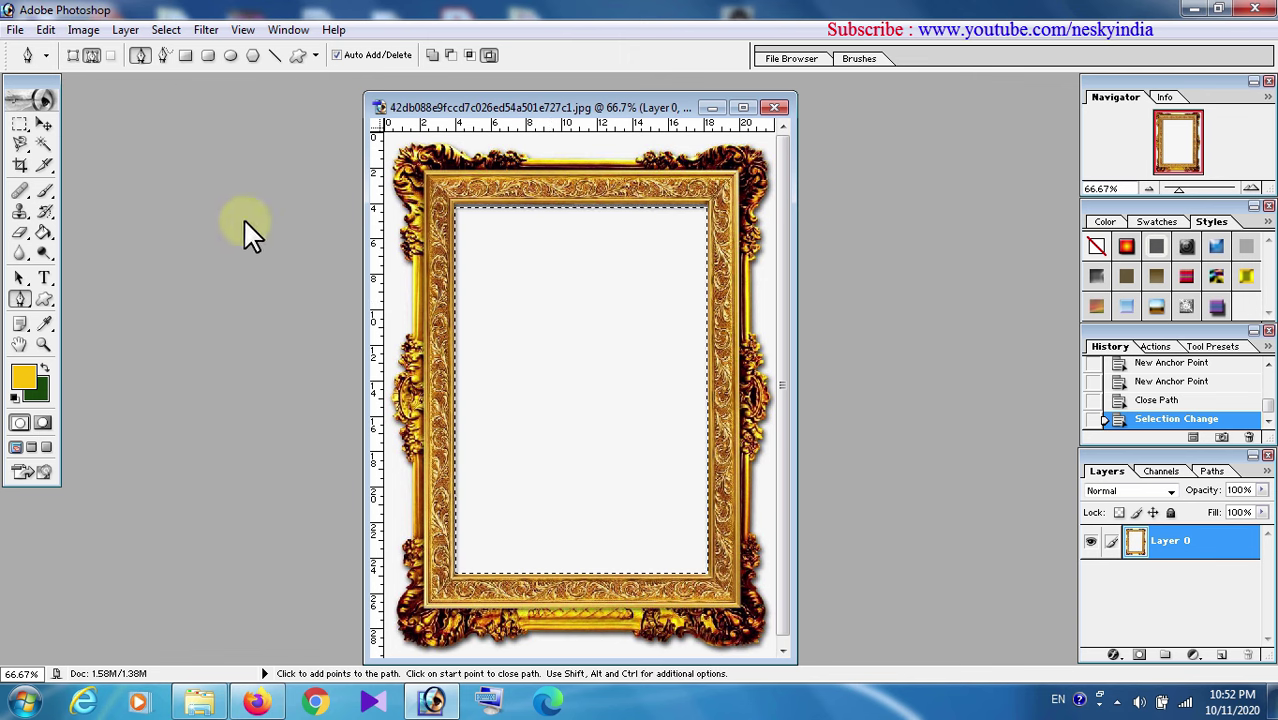
Cut the selected white interior out, leaving a transparent centre in the frame
left_click(45, 29)
left_click(72, 150)
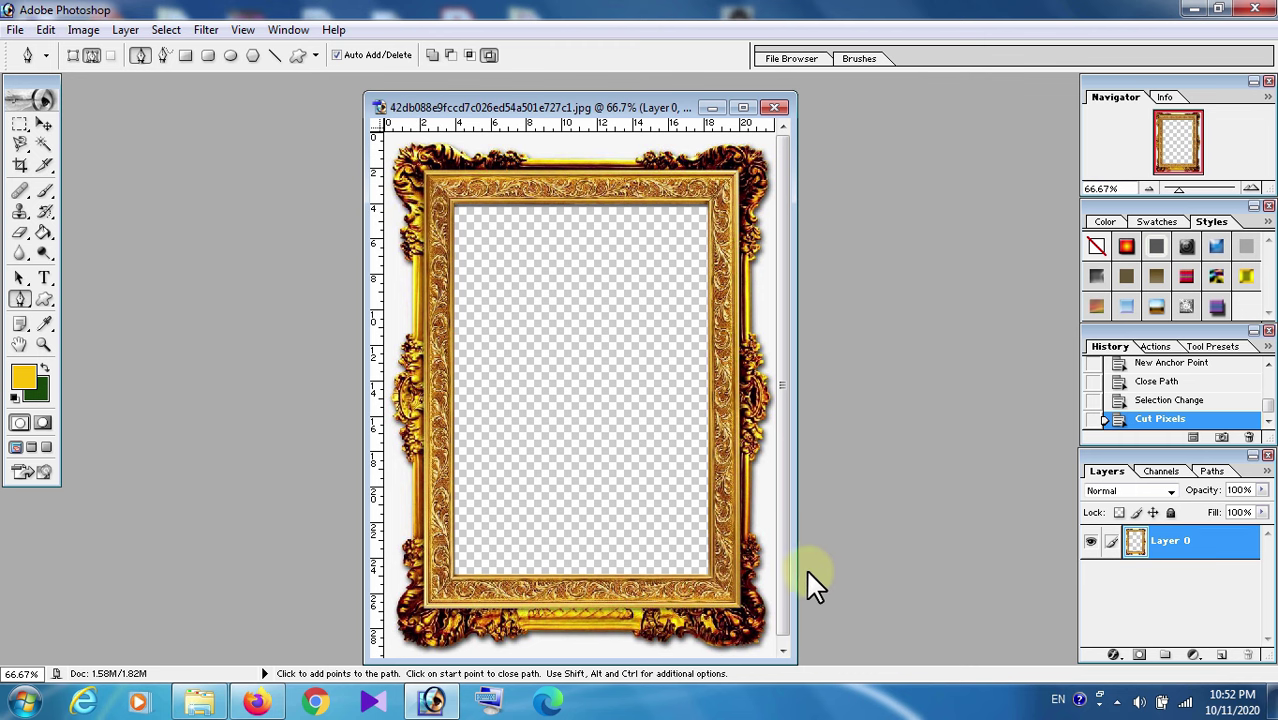
left_click_drag(786, 655, 950, 658)
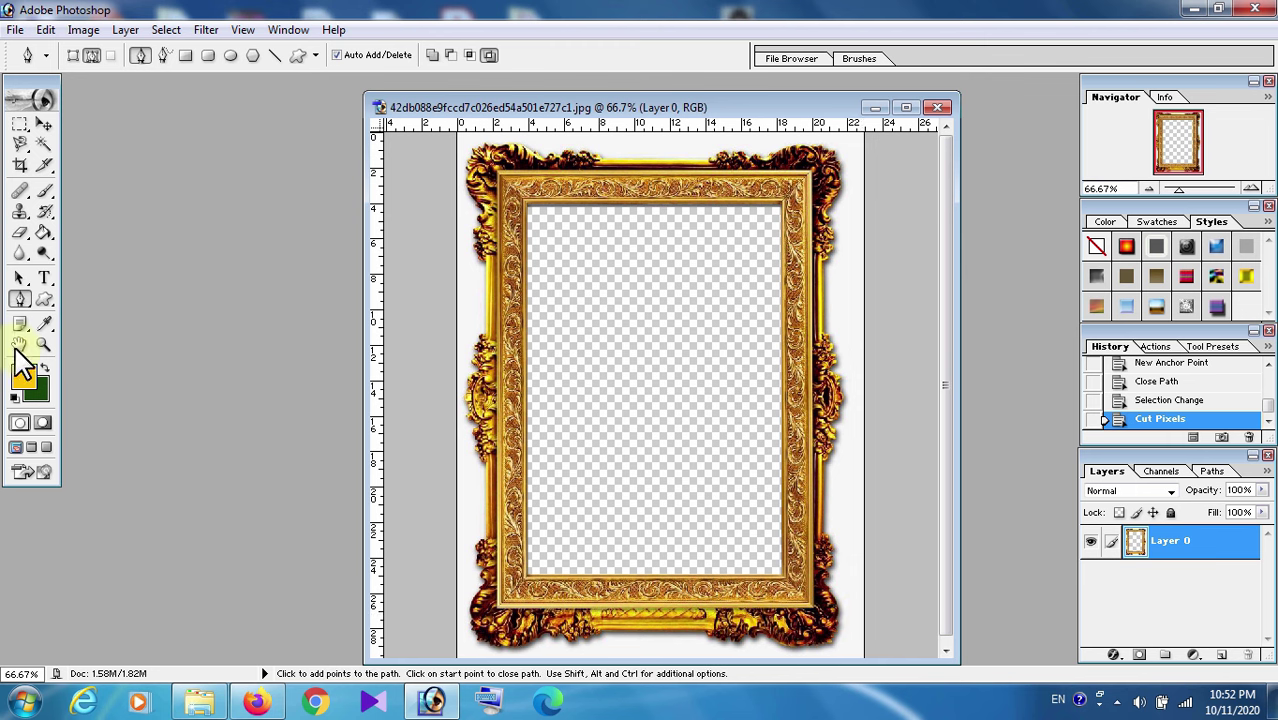
left_click(44, 145)
Select the outer white area with the Magic Wand and cut it away from the frame
left_click(467, 296)
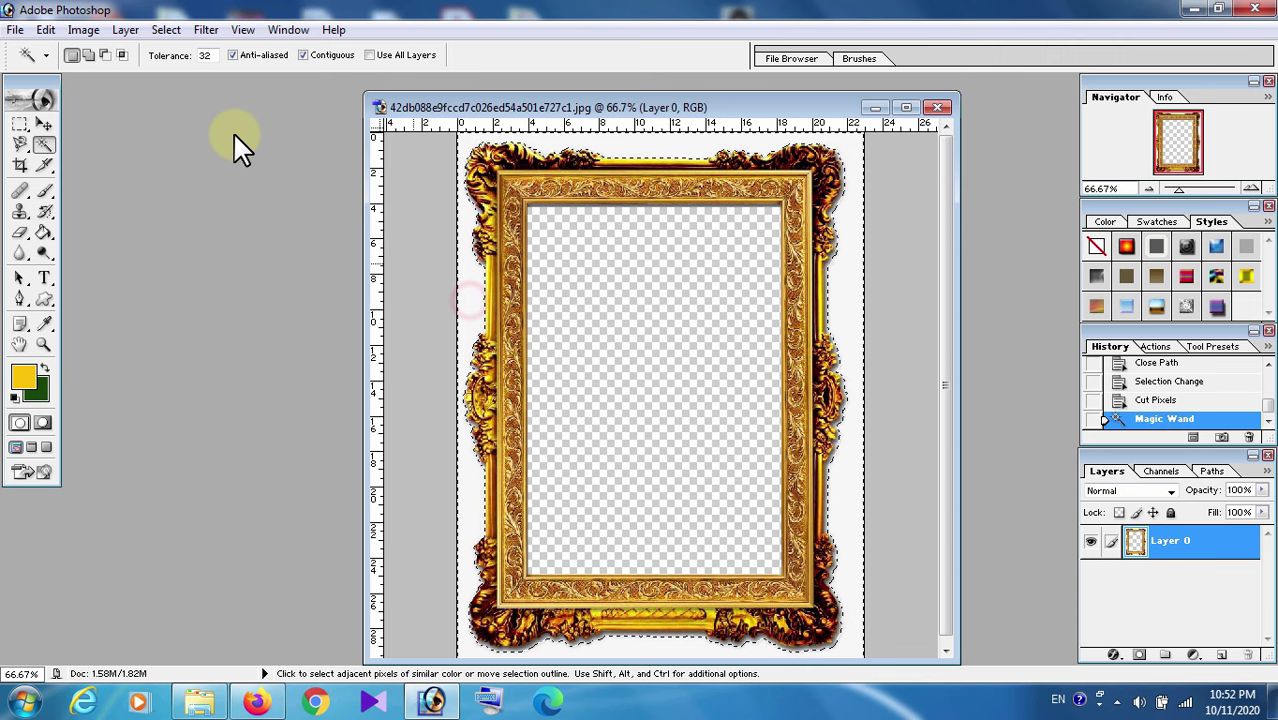
left_click(46, 29)
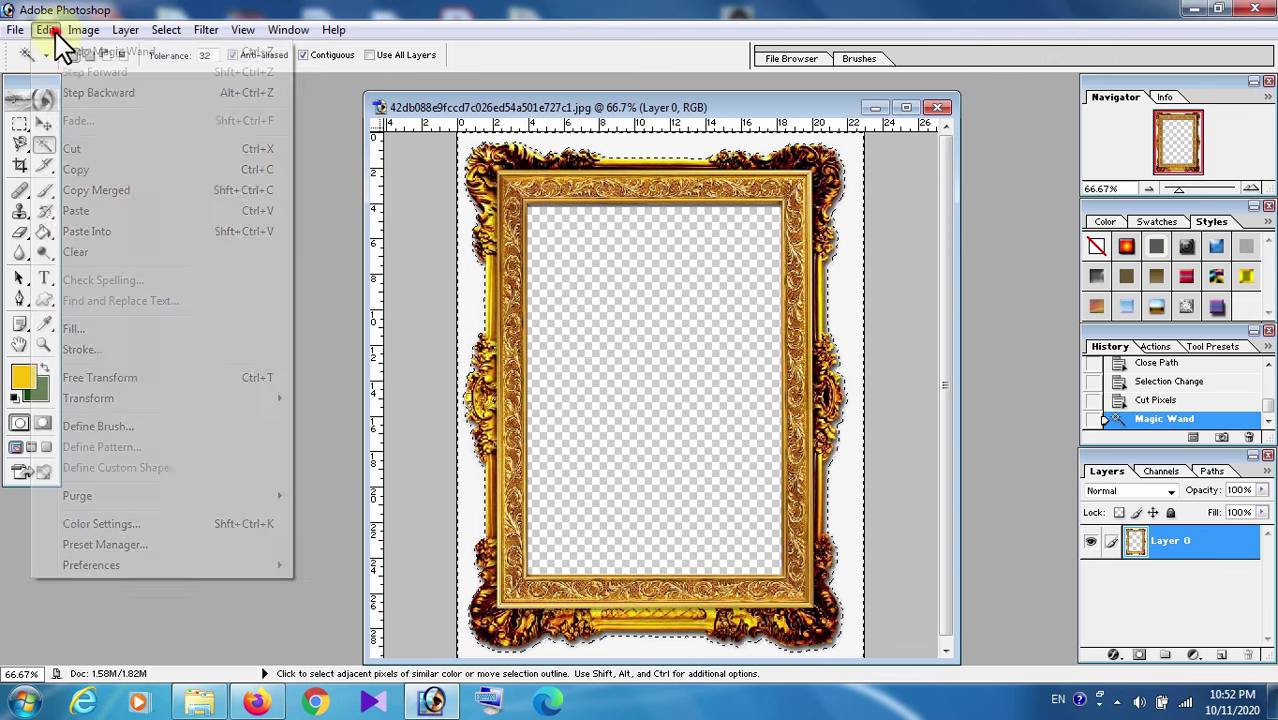
left_click(68, 149)
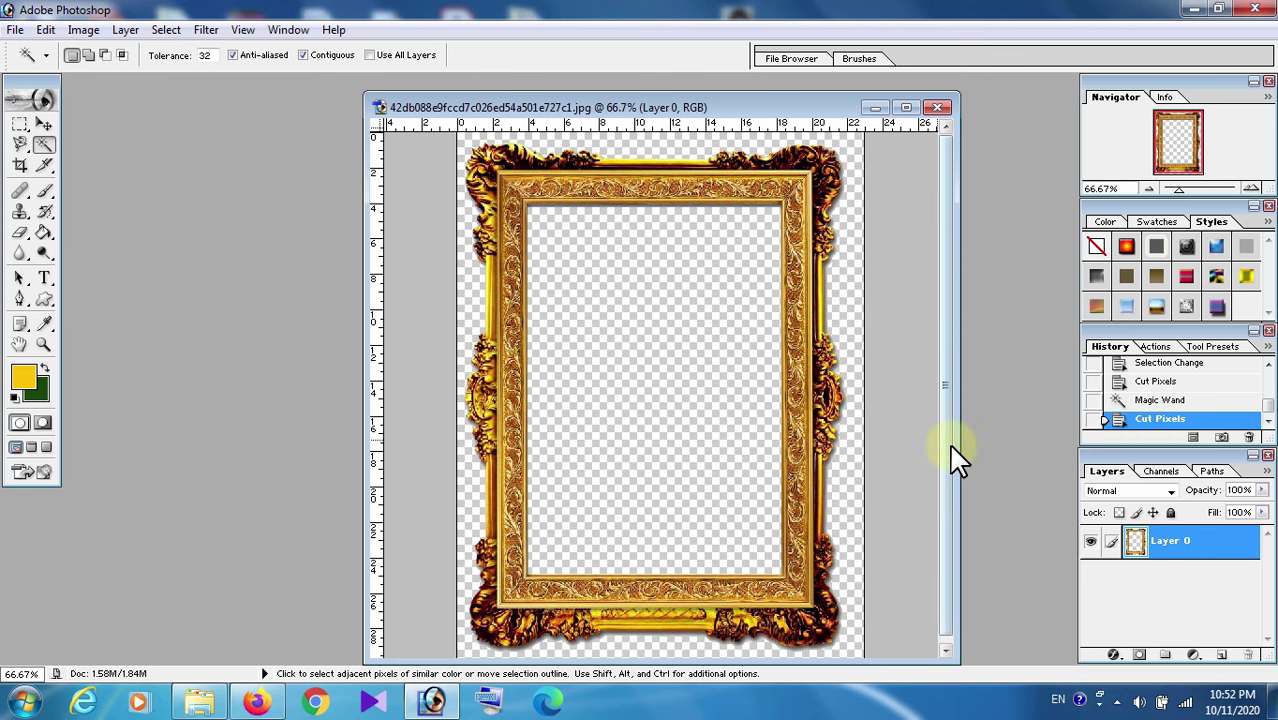
left_click_drag(758, 108, 685, 96)
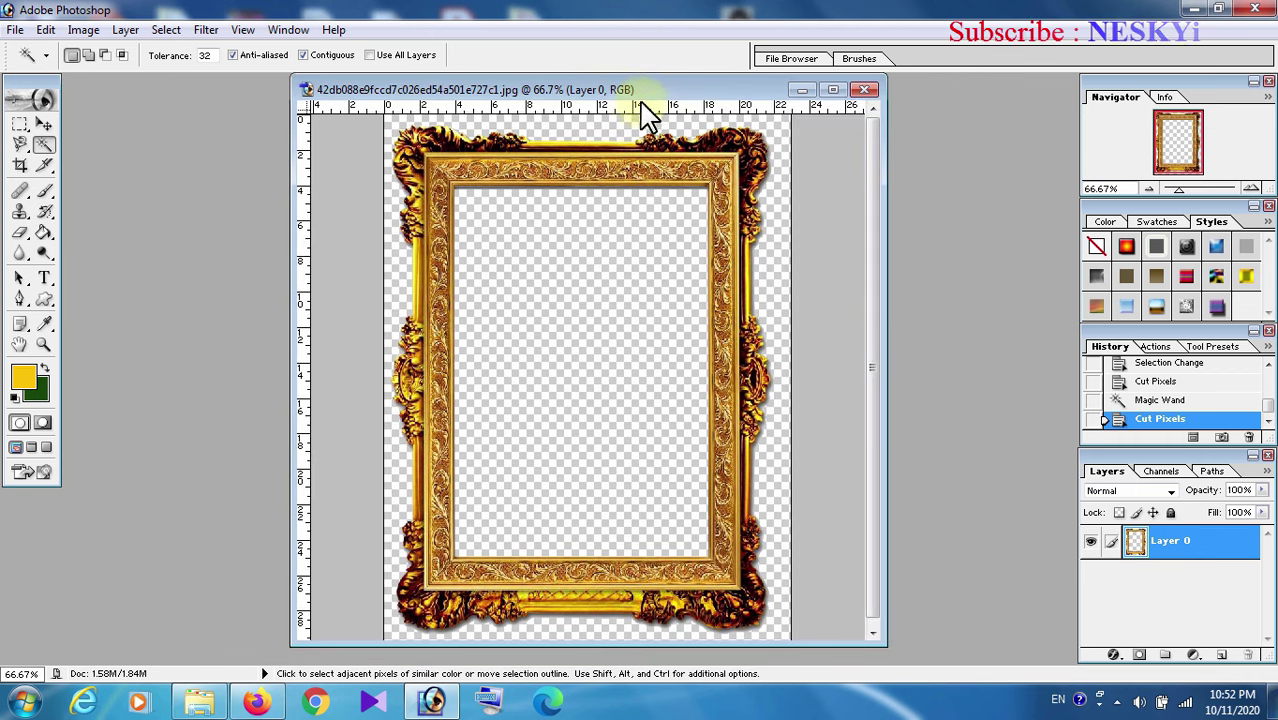
Save the transparent frame as PNG frame1 on the Desktop and close the original without saving
left_click(15, 30)
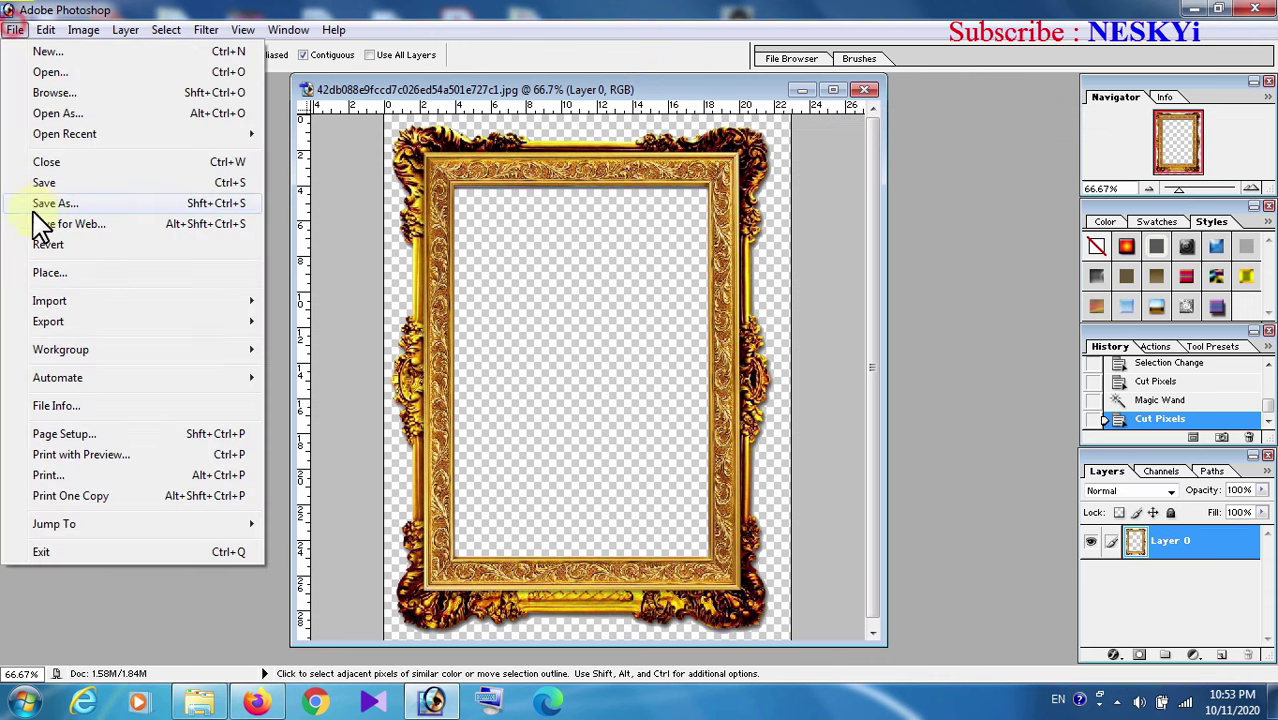
left_click(40, 205)
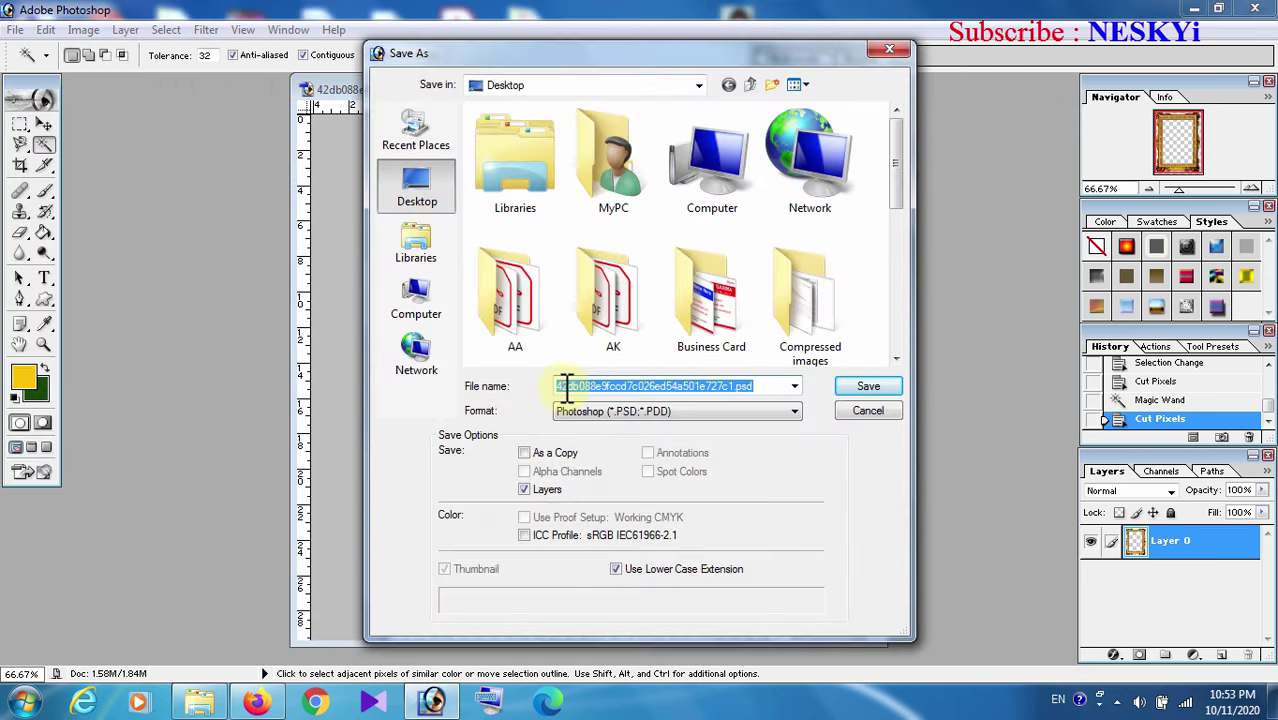
key("BackSpace")
type("frame1")
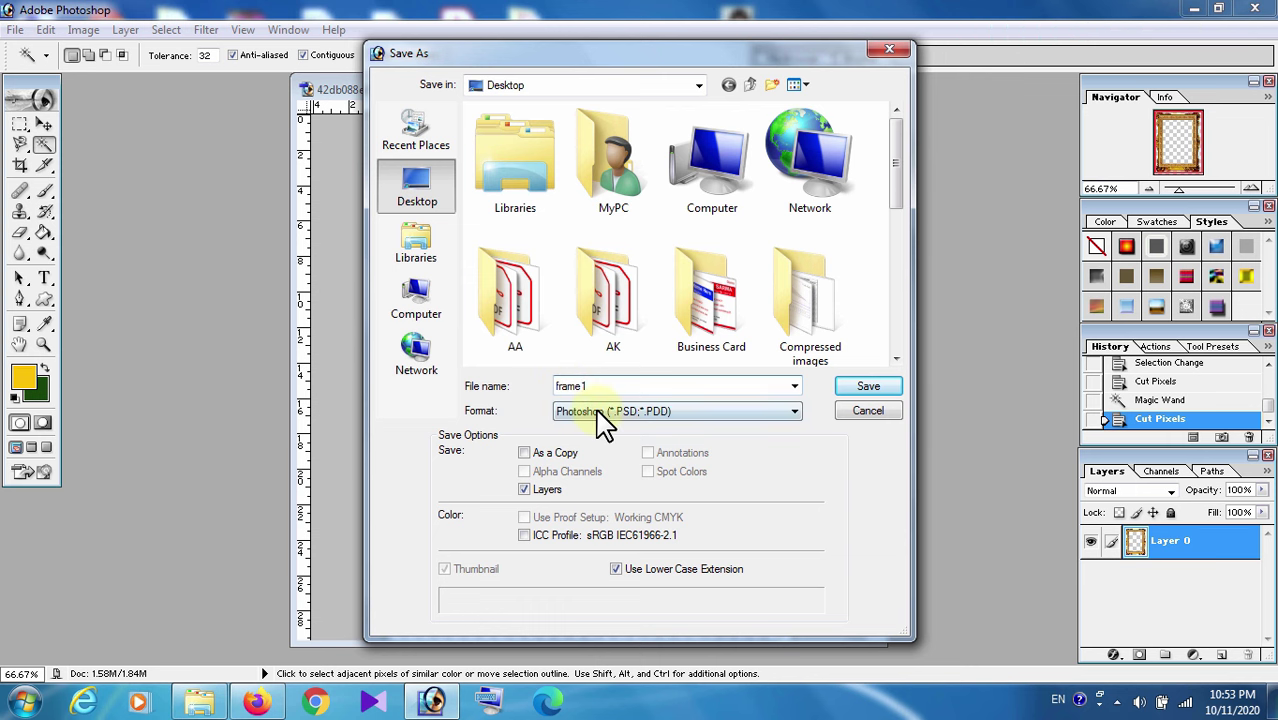
left_click(600, 418)
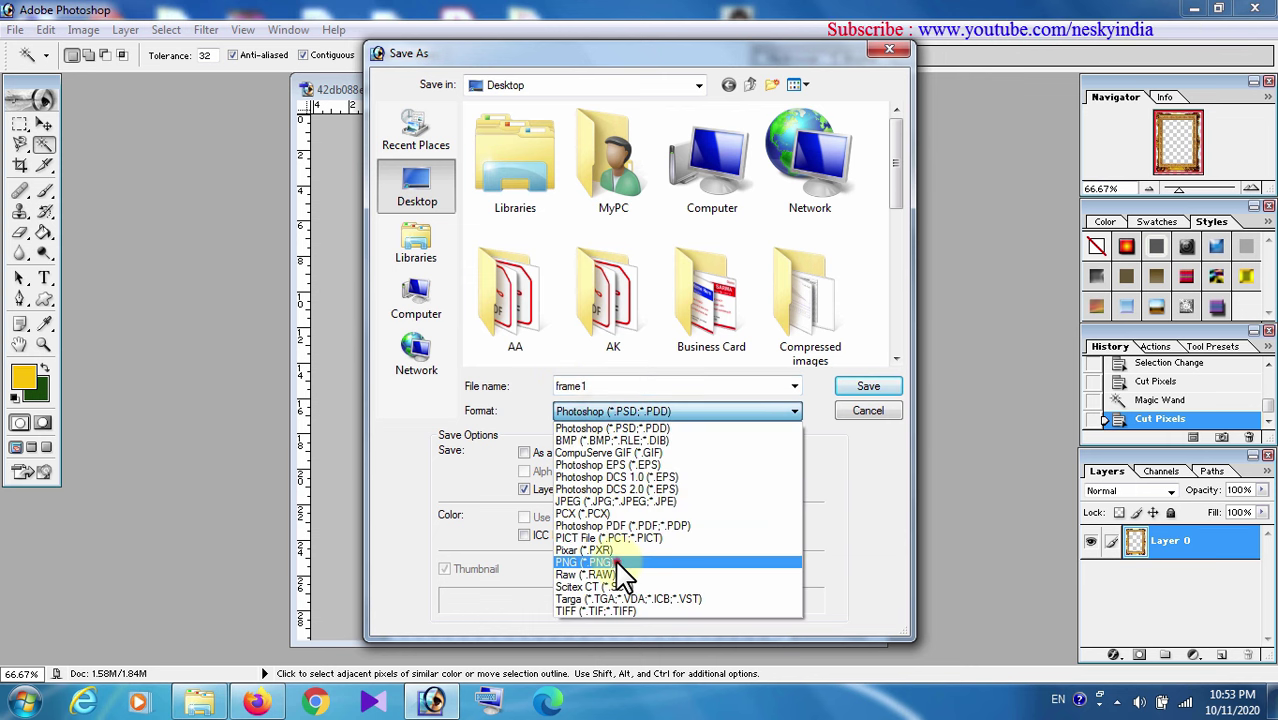
left_click(614, 566)
left_click(852, 388)
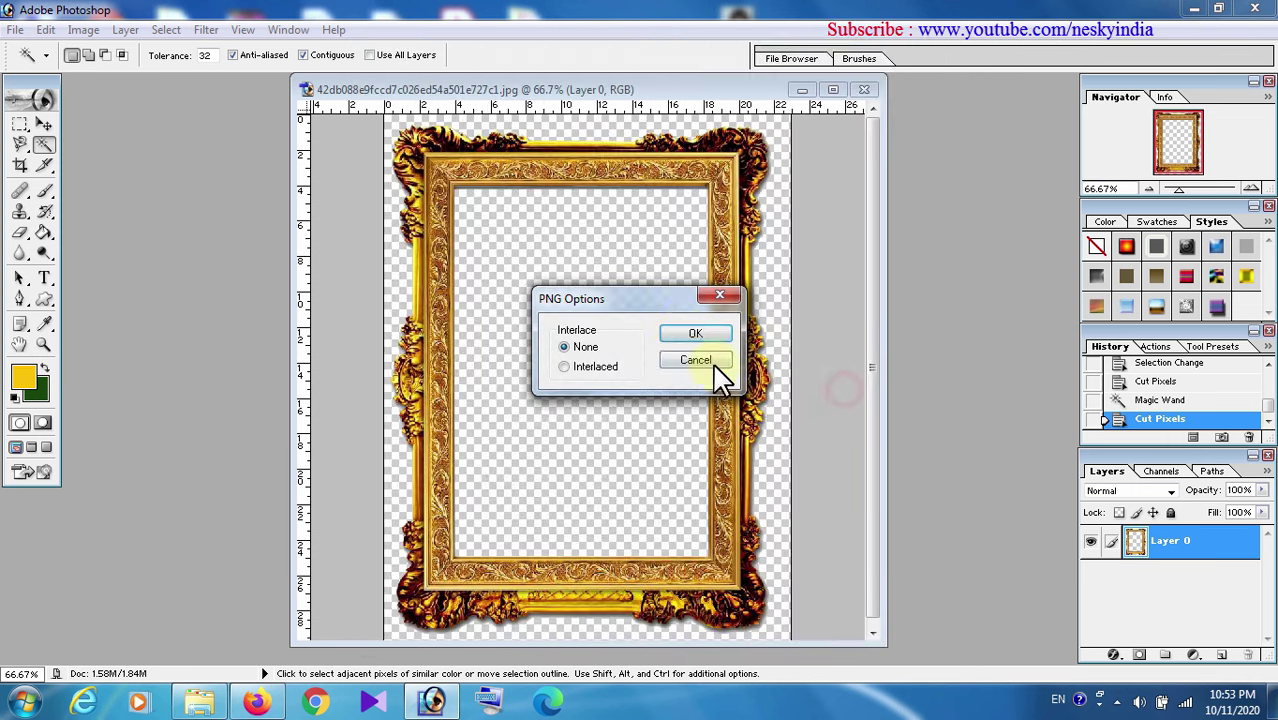
left_click(688, 334)
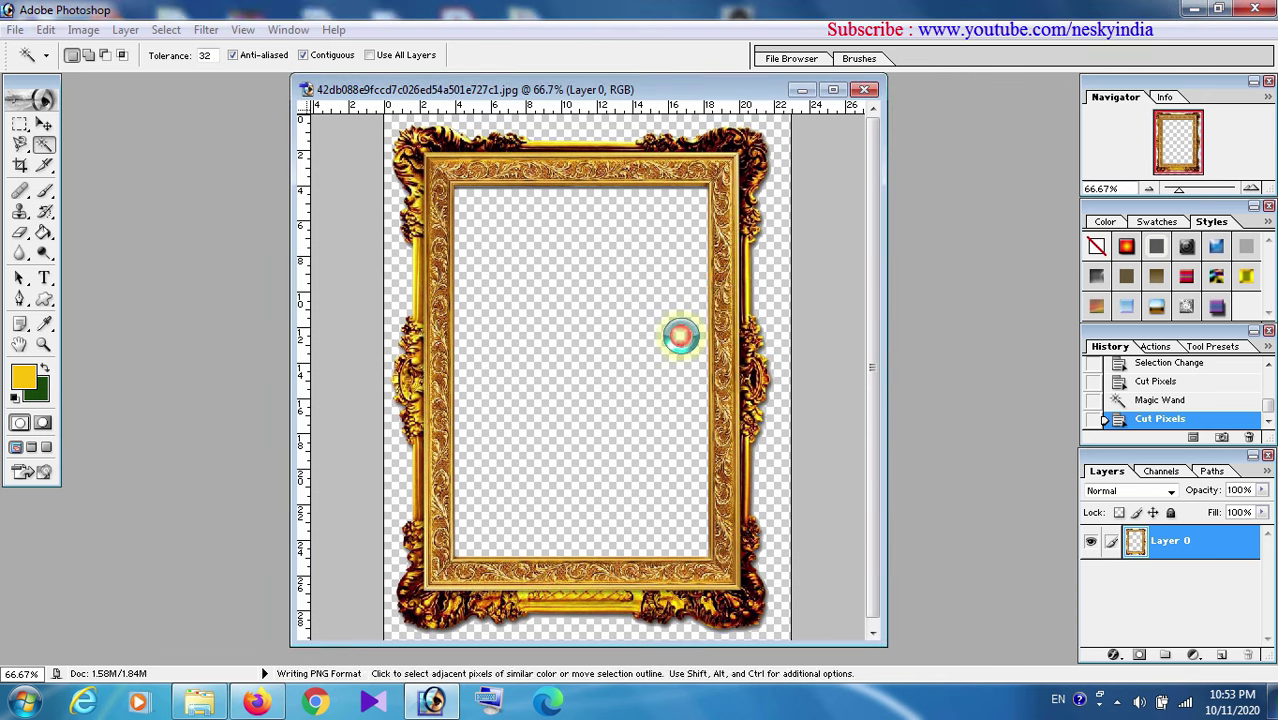
left_click(871, 89)
left_click(641, 279)
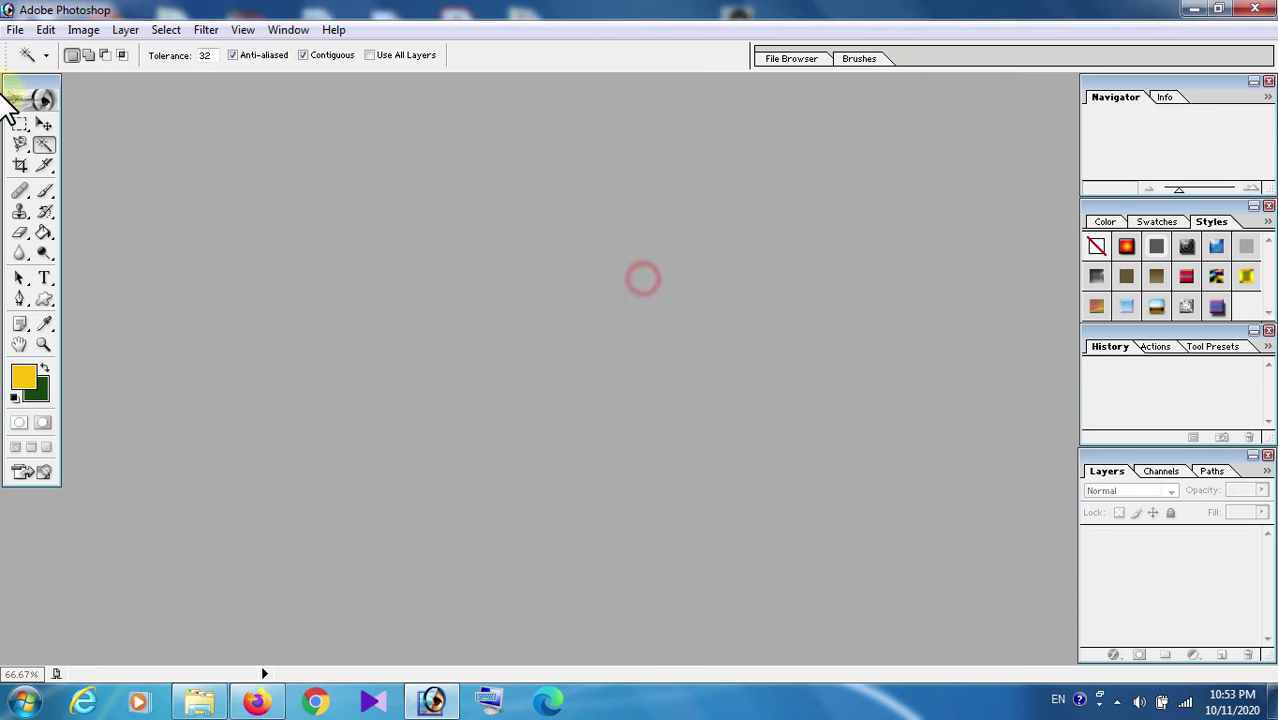
Open frame1.png from the desktop in Photoshop
left_click(15, 31)
left_click(50, 73)
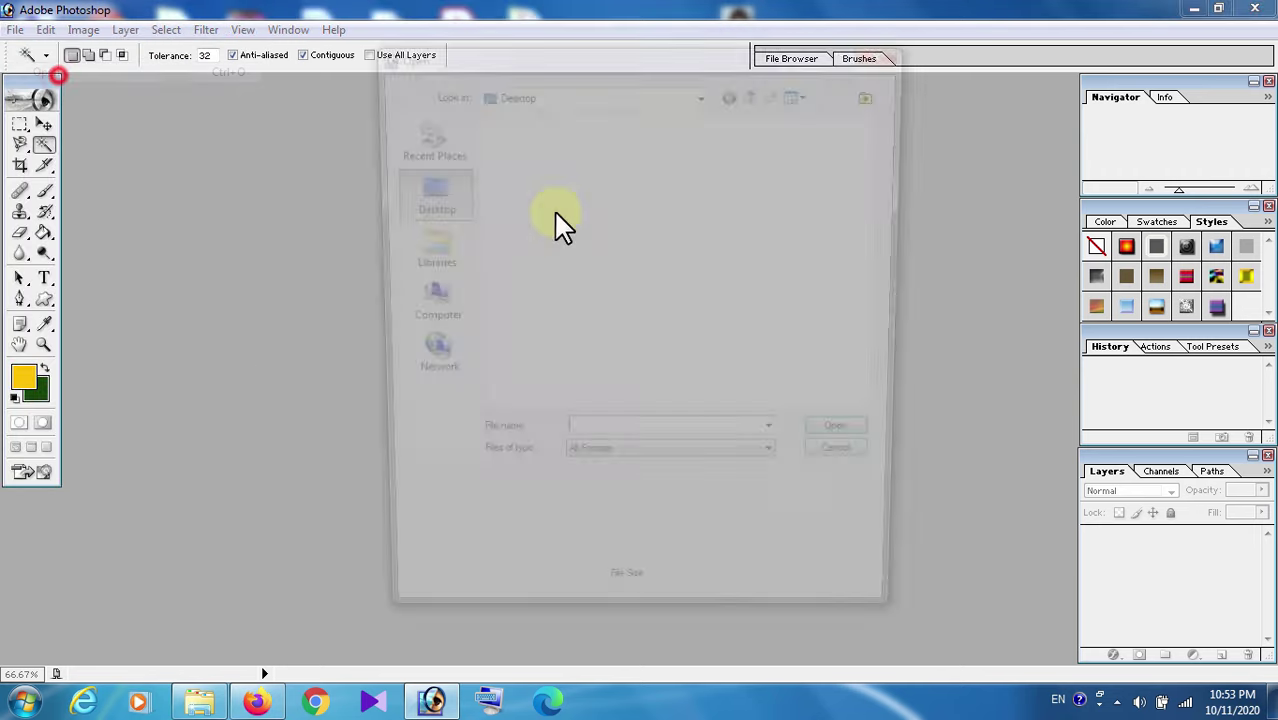
left_click_drag(884, 185, 897, 340)
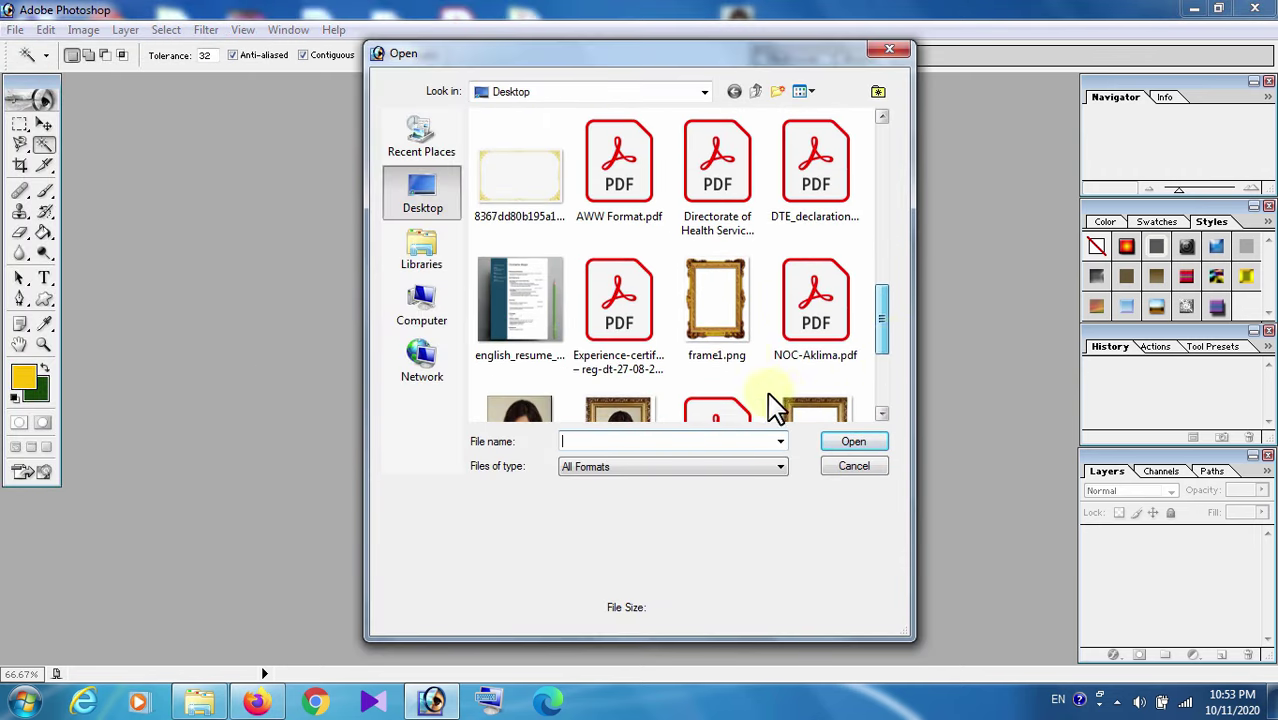
left_click(740, 340)
left_click(855, 442)
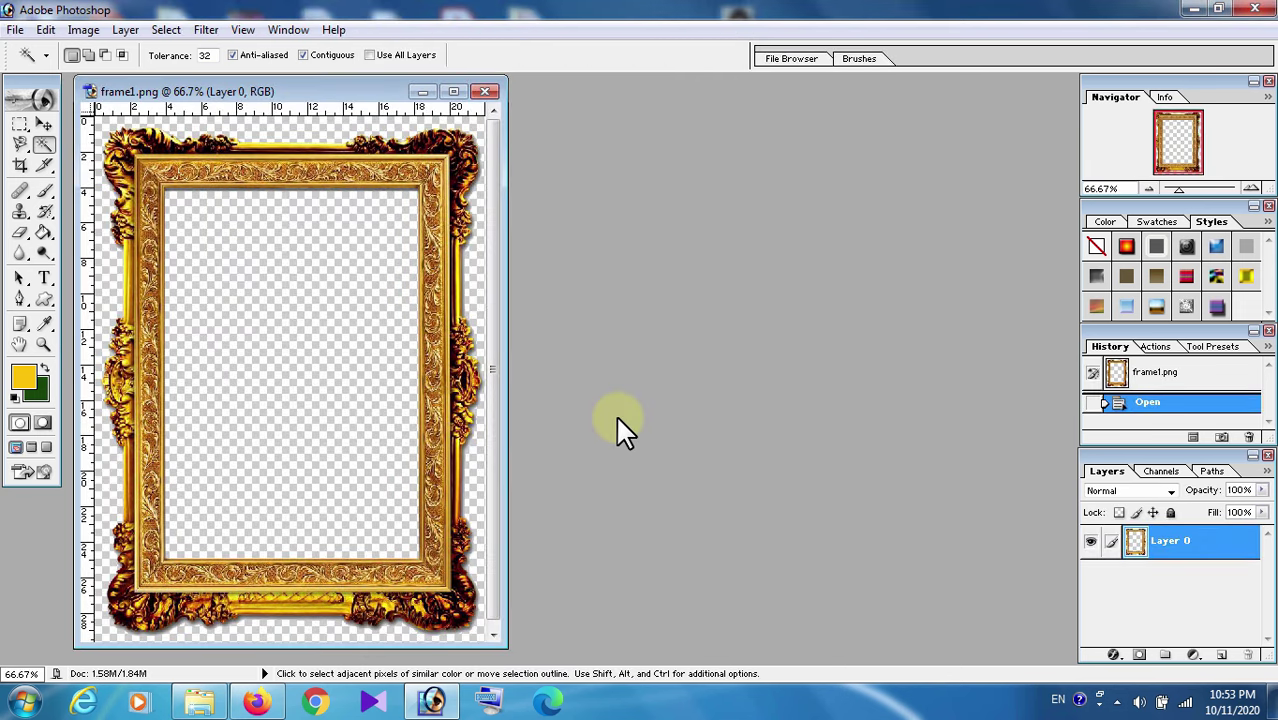
Minimize Photoshop and bring up the context menu for Photo.jpg on the desktop
left_click_drag(312, 105, 540, 120)
left_click(1193, 9)
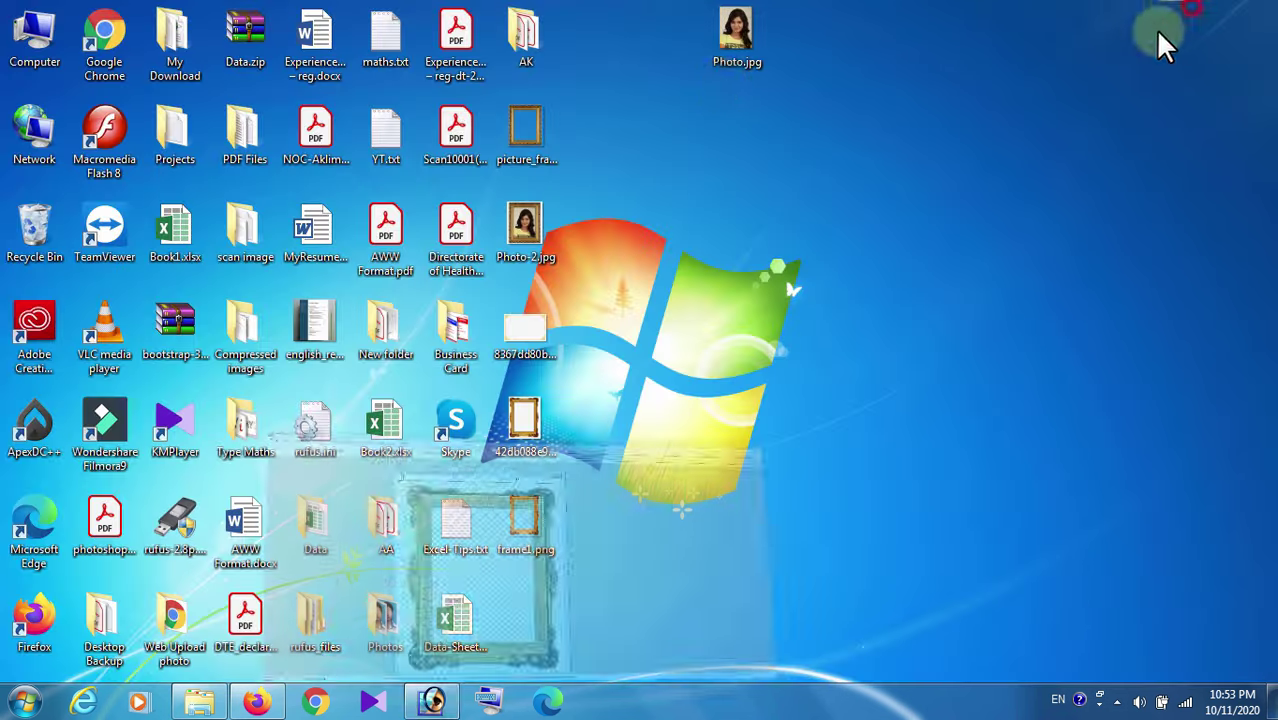
right_click(737, 49)
mouse_move(796, 241)
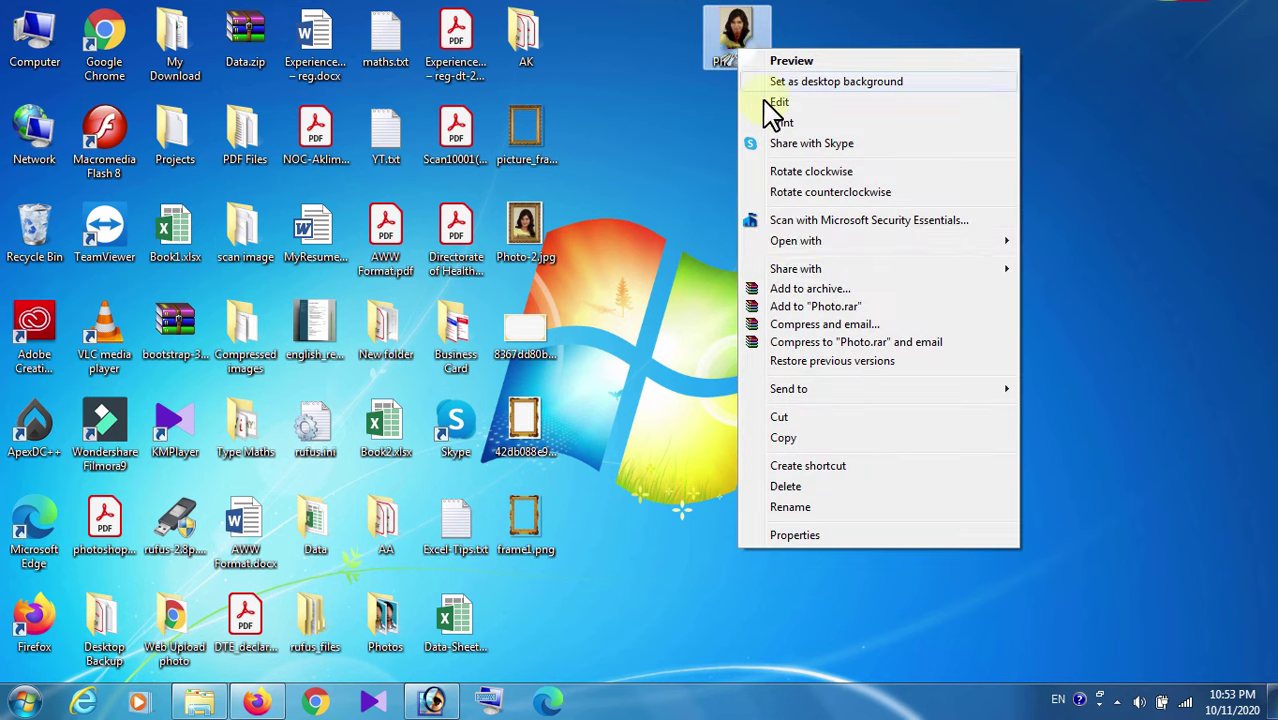
Open Photo.jpg in Photoshop, move it into frame1.png as Layer 1, and close Photo.jpg
left_click(1081, 243)
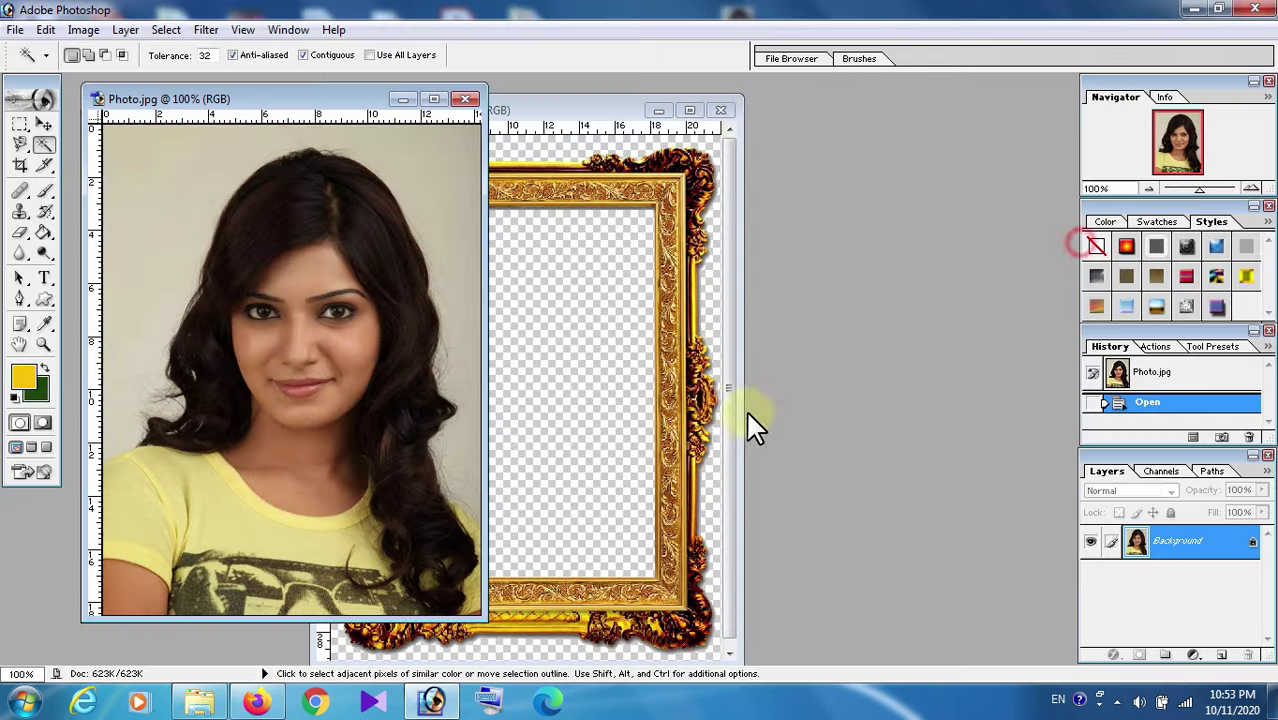
left_click(44, 122)
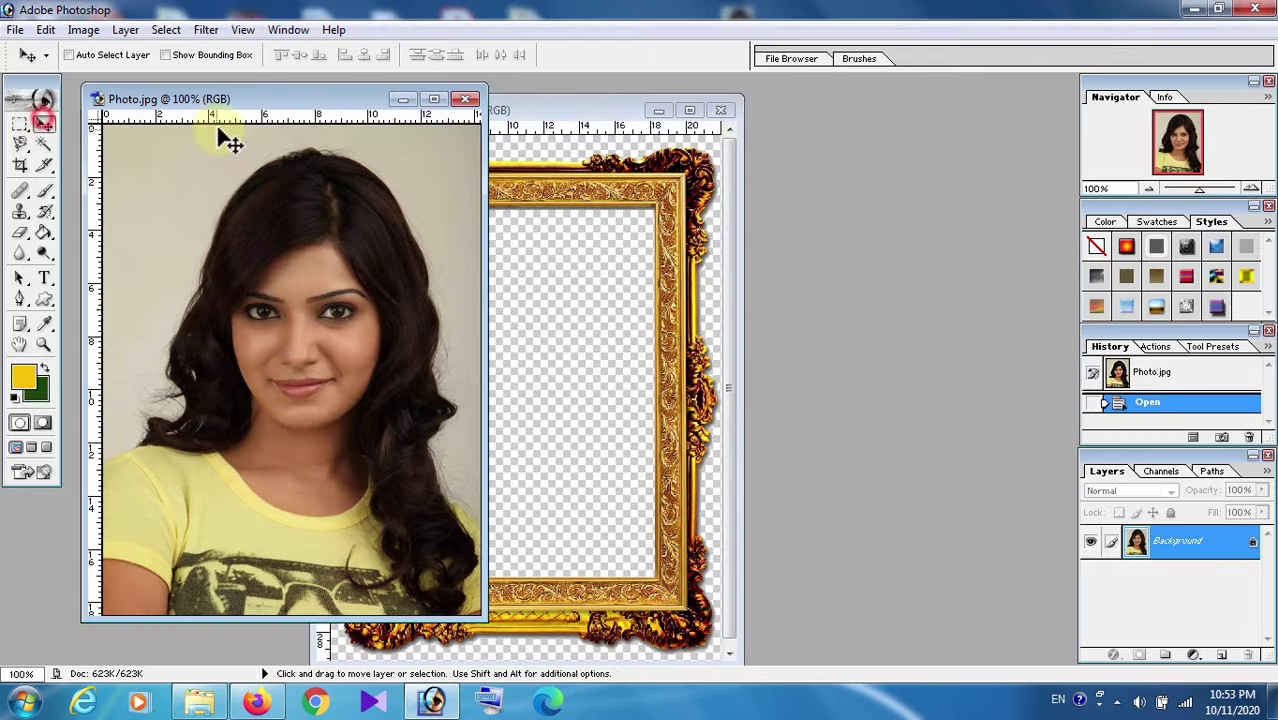
left_click_drag(262, 100, 180, 131)
mouse_move(226, 354)
left_mouse_down()
mouse_move(590, 365)
mouse_move(540, 372)
left_mouse_up()
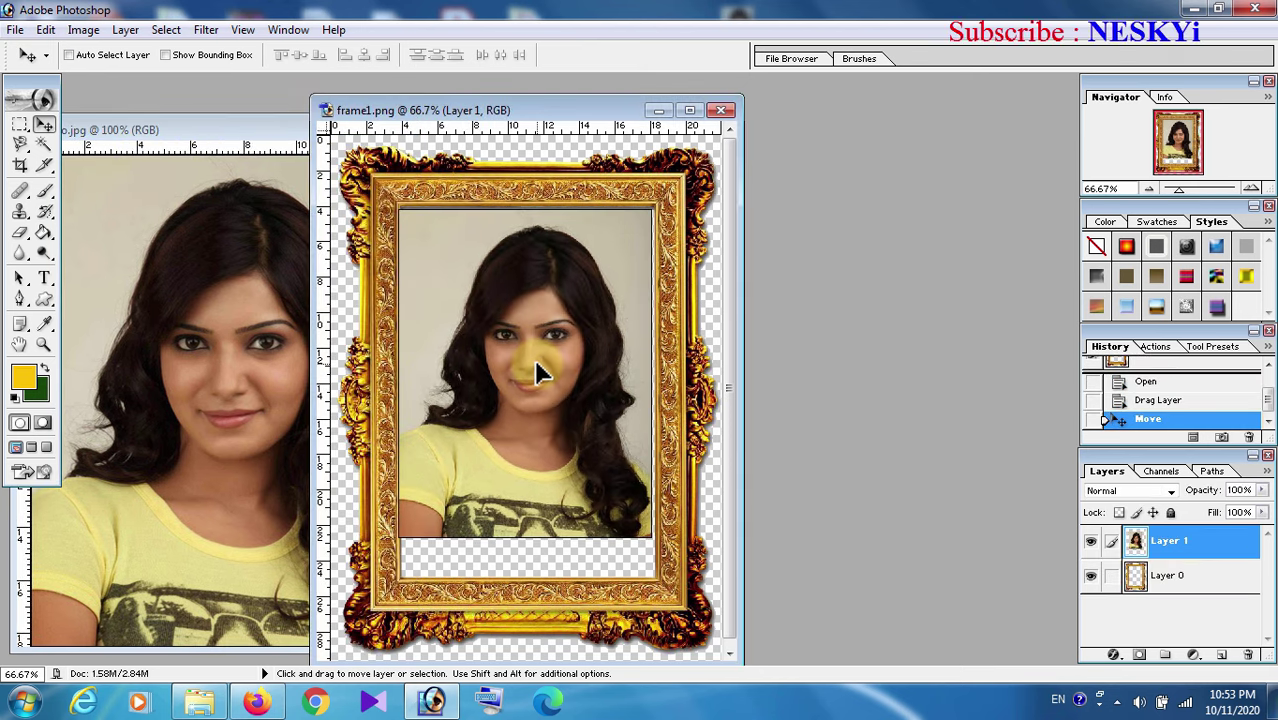
left_click(191, 127)
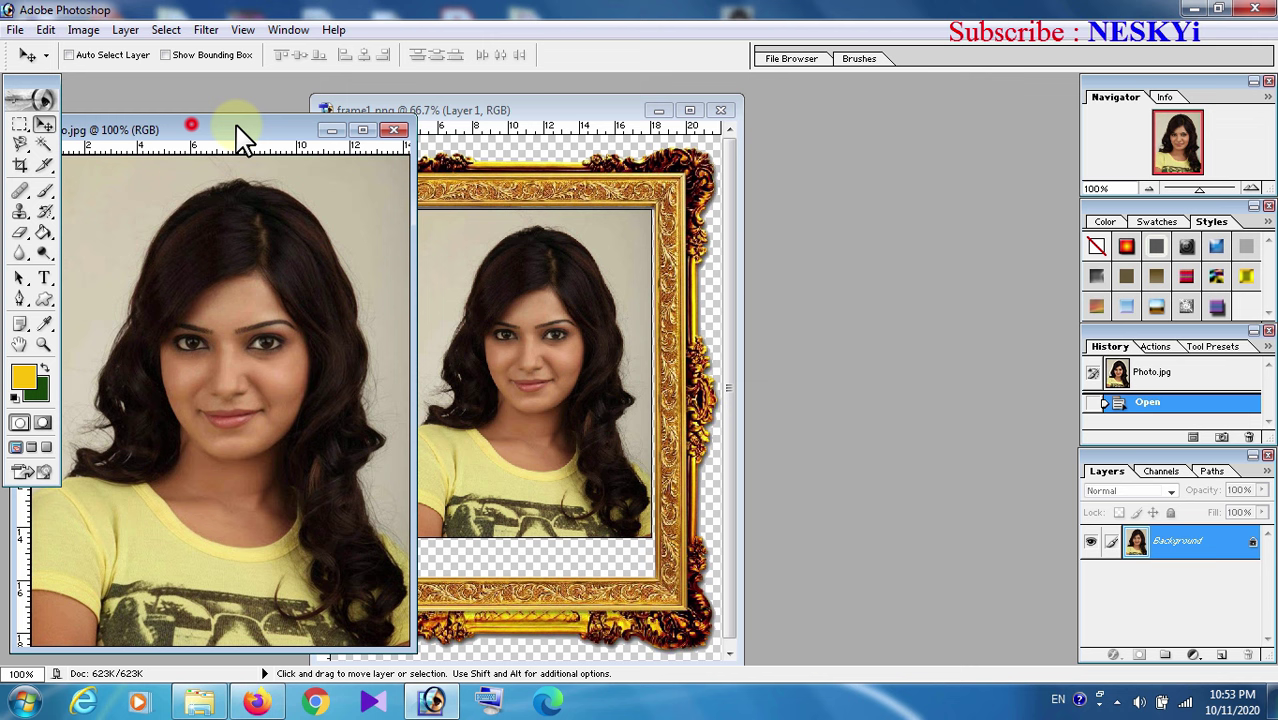
left_click(396, 131)
left_click_drag(571, 110, 574, 101)
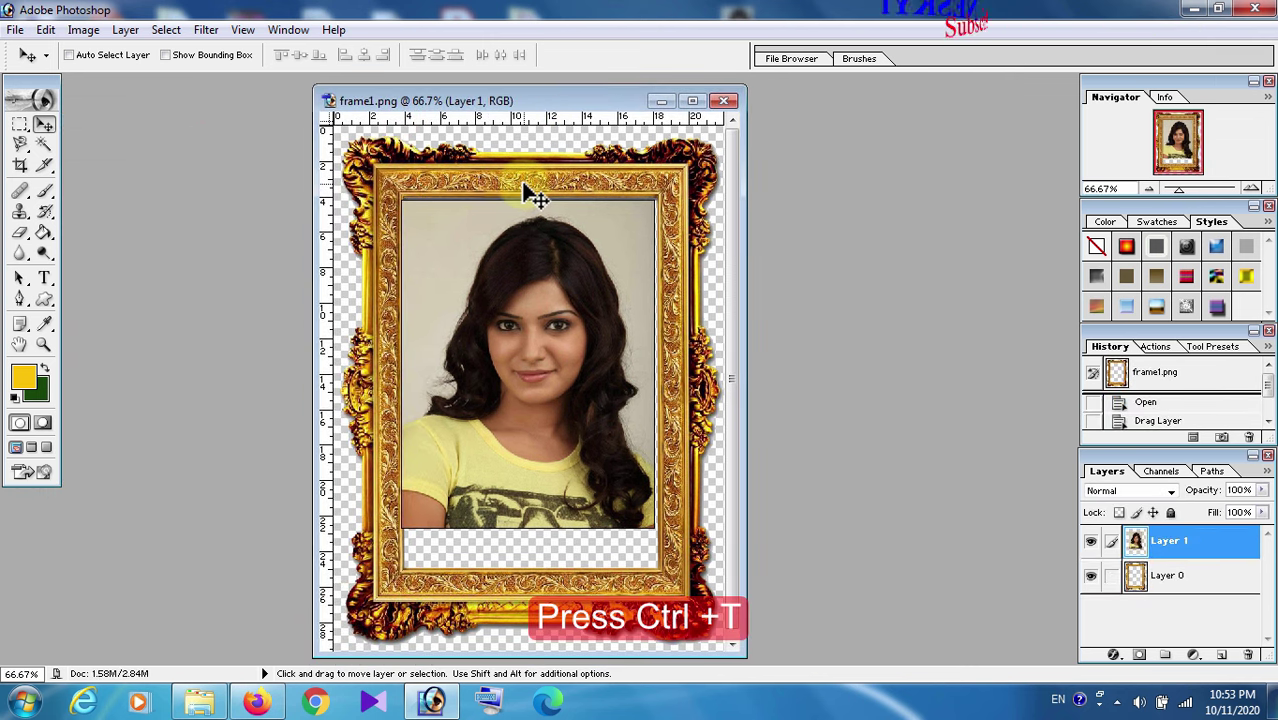
Scale the portrait to about 118.6% inside the opening and stack the frame layer above it
key("ctrl+t")
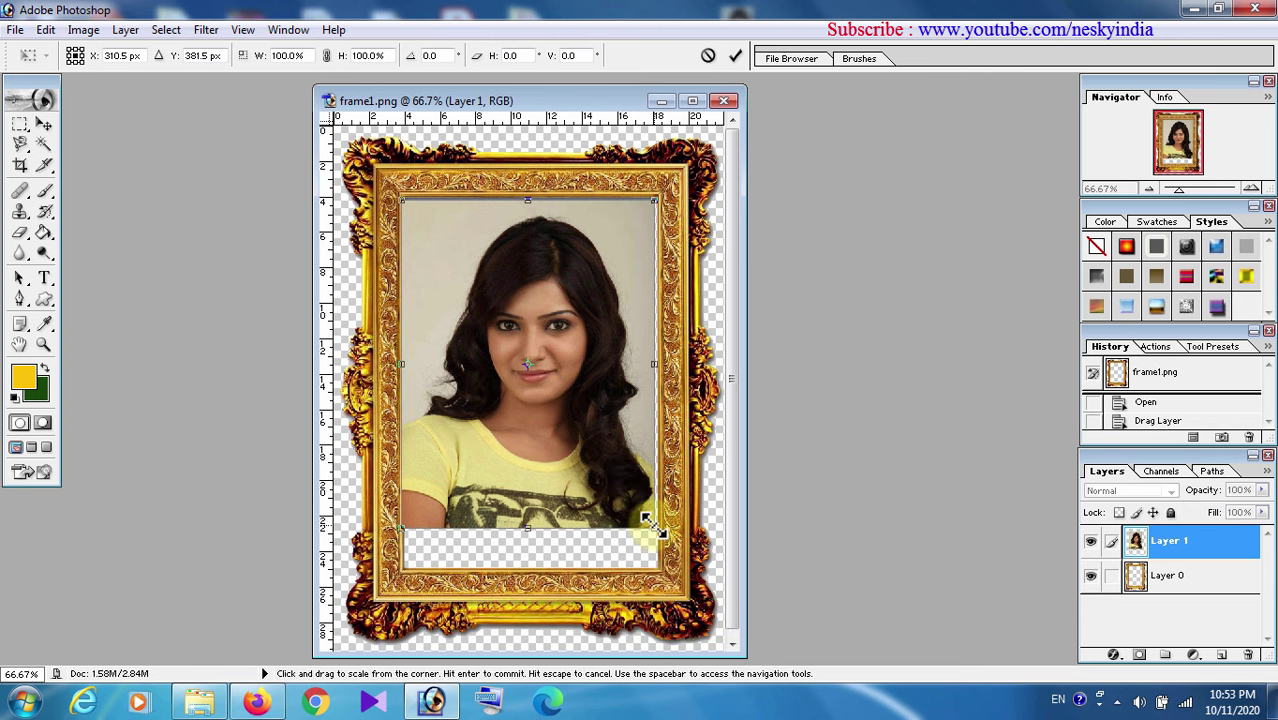
left_click_drag(652, 524, 676, 571)
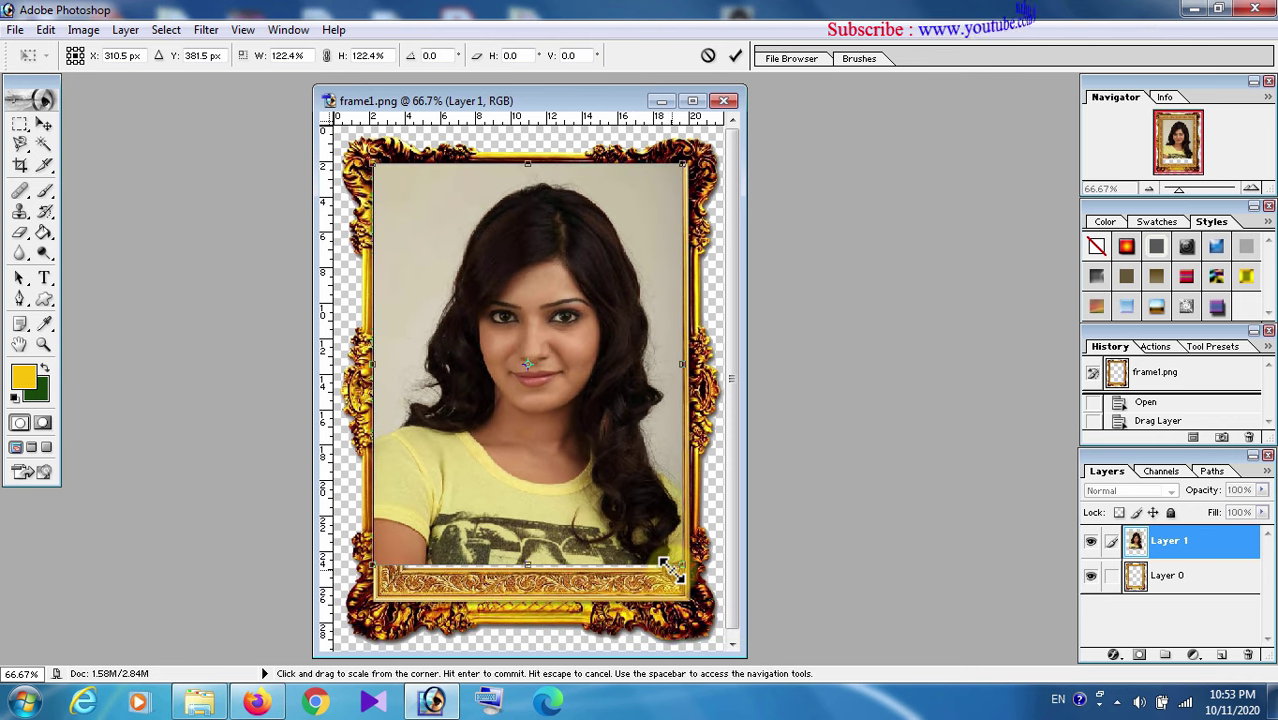
mouse_move(565, 463)
left_mouse_down()
mouse_move(570, 500)
mouse_move(570, 485)
left_mouse_up()
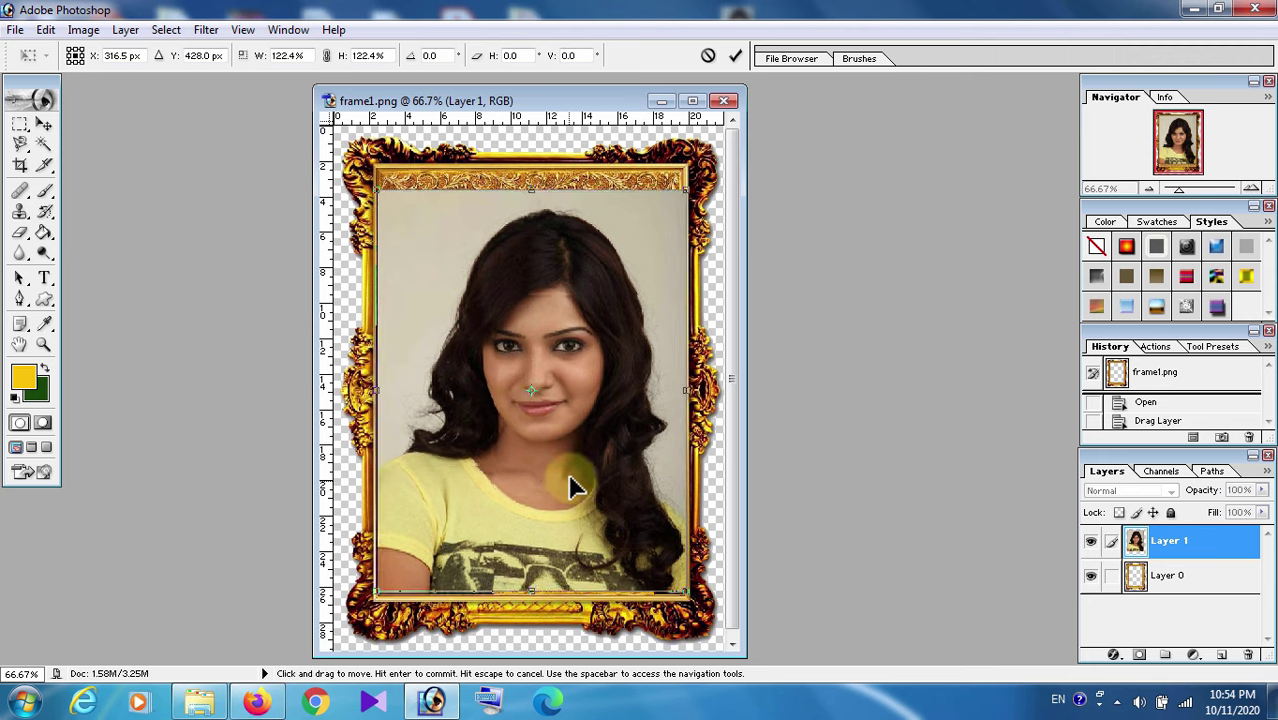
left_click_drag(682, 584, 671, 592)
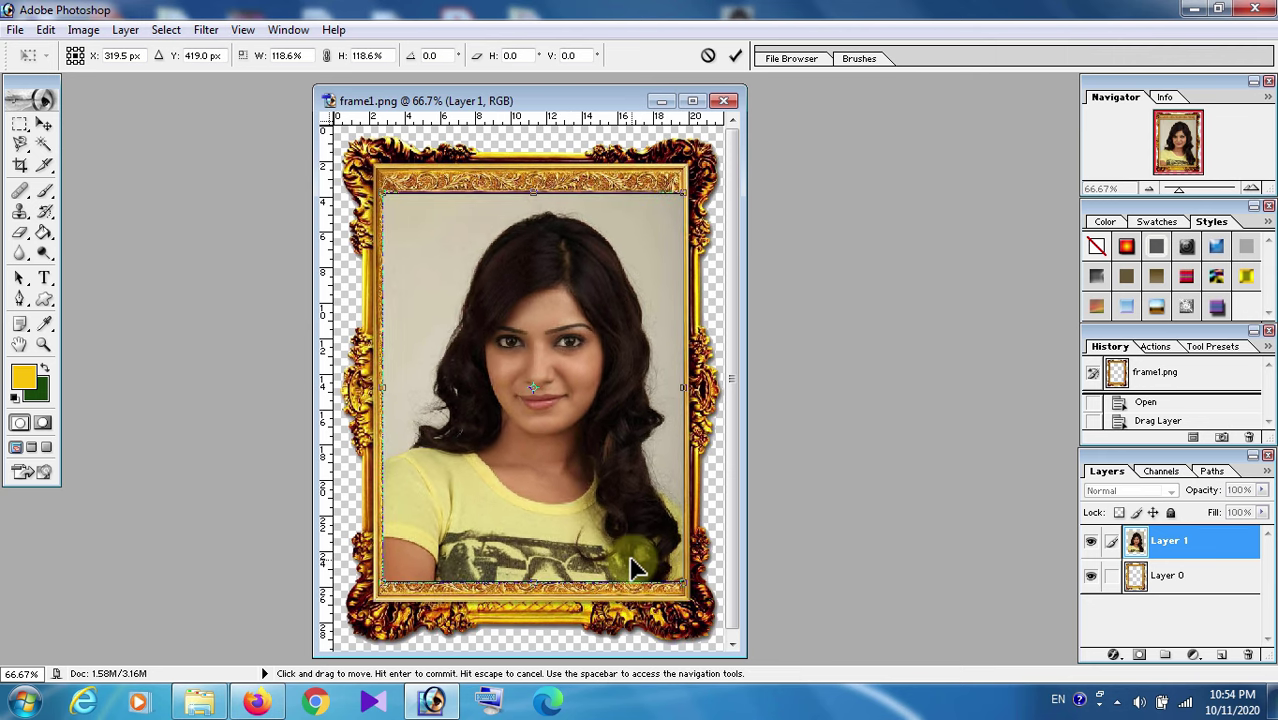
left_click(735, 55)
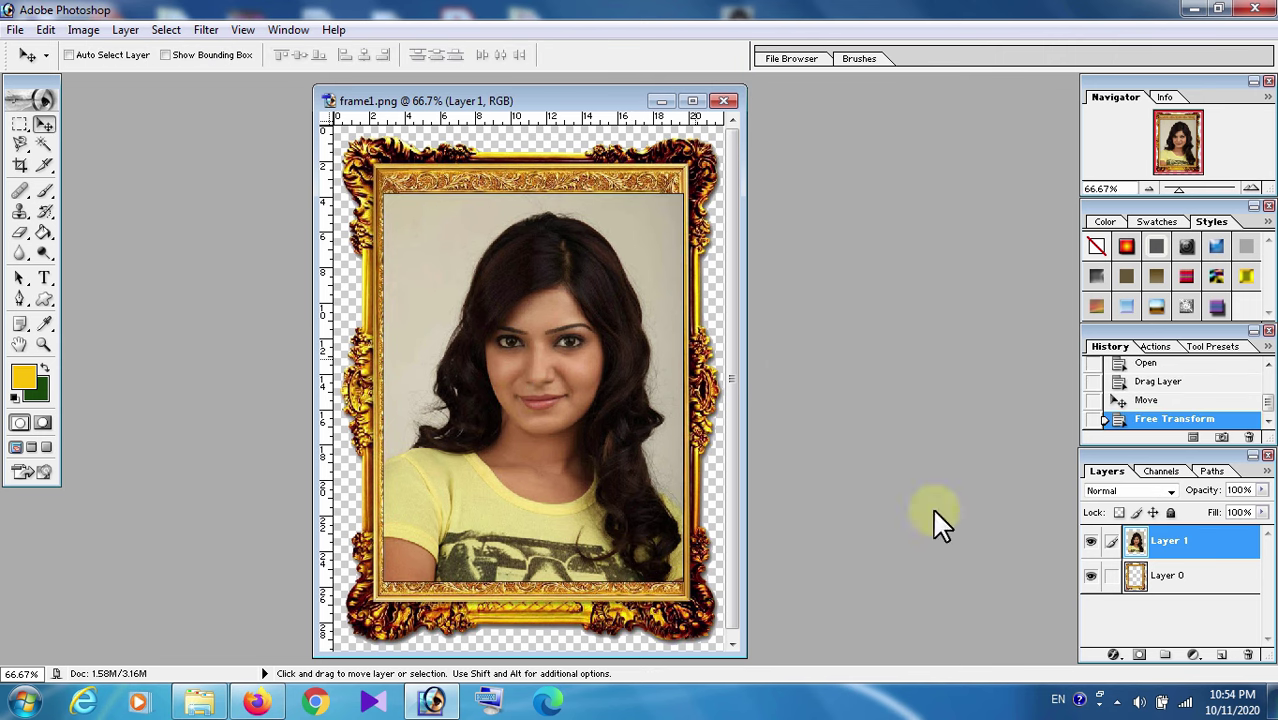
left_click_drag(1199, 585, 1191, 537)
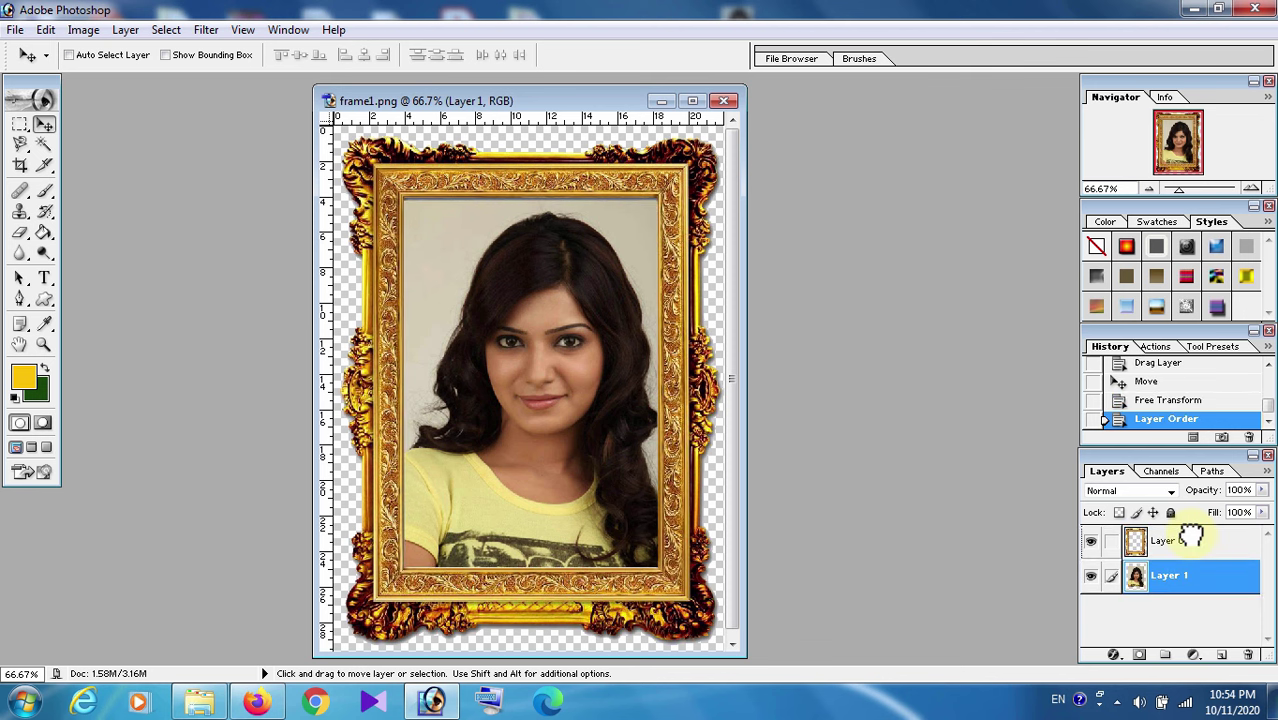
left_click_drag(585, 470, 576, 464)
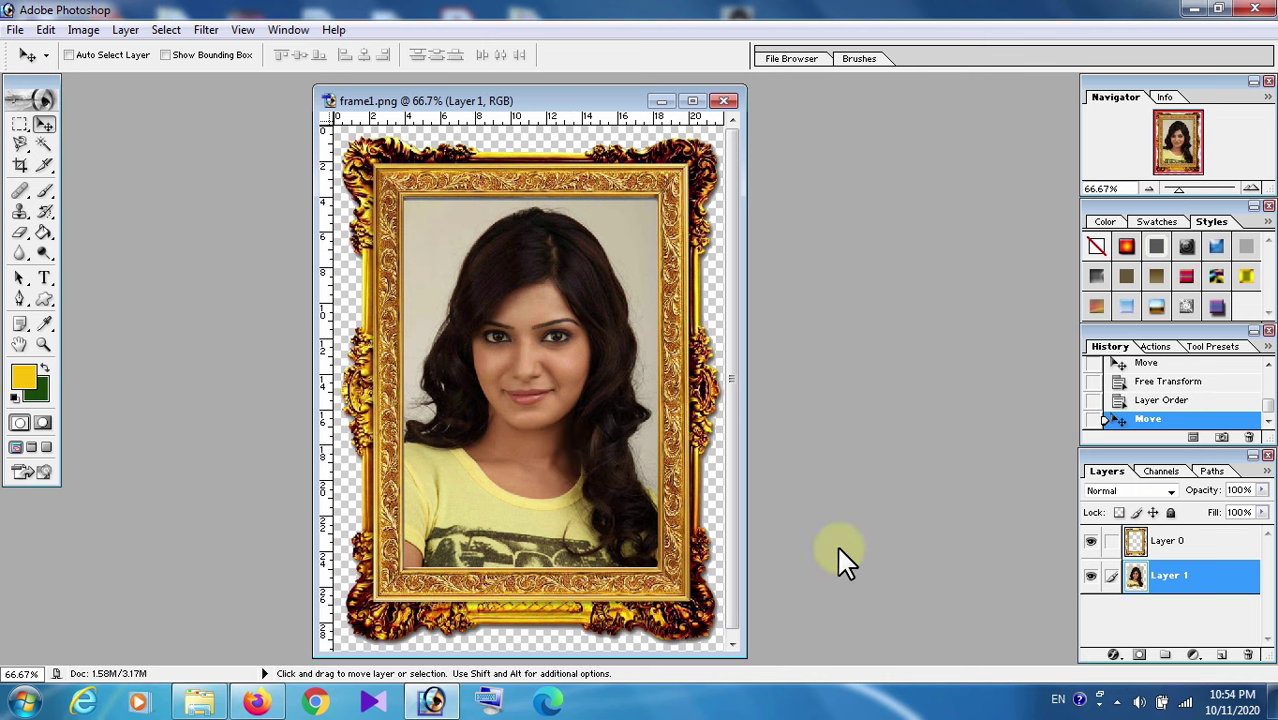
Save the framed portrait to the Desktop as JPEG frame1 copy.jpg with default quality options
left_click(15, 29)
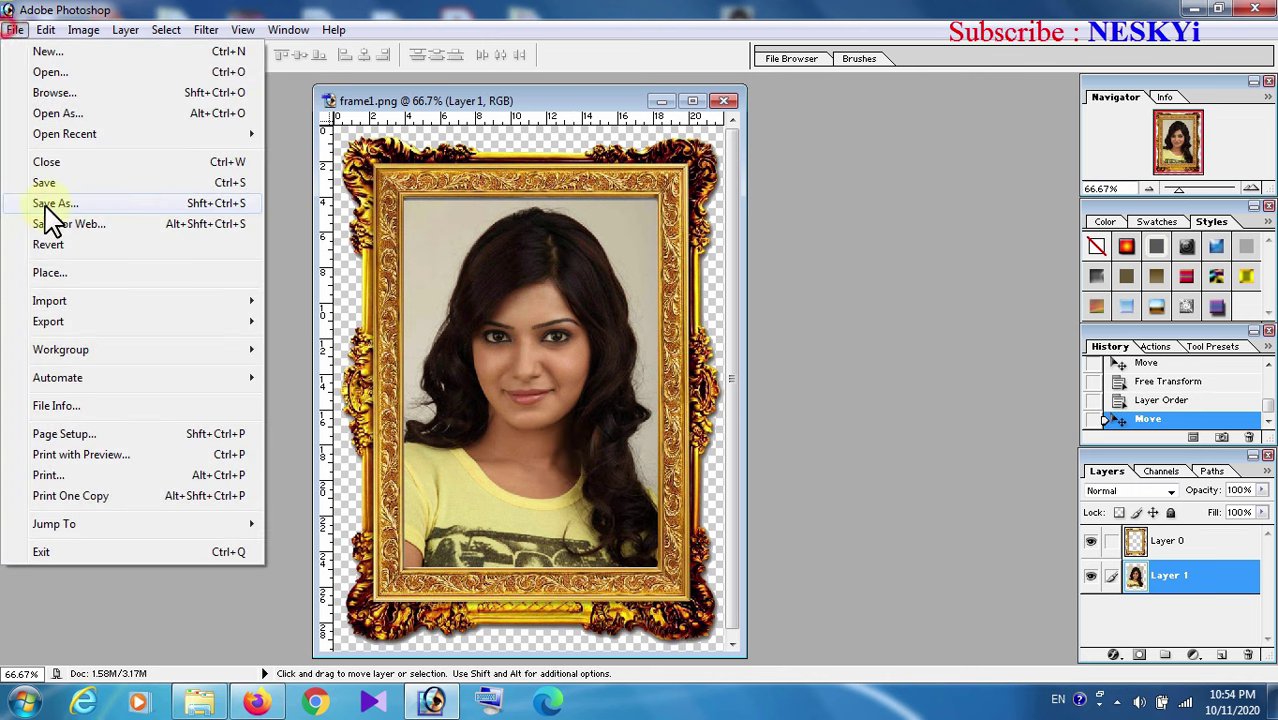
left_click(47, 203)
left_click(794, 410)
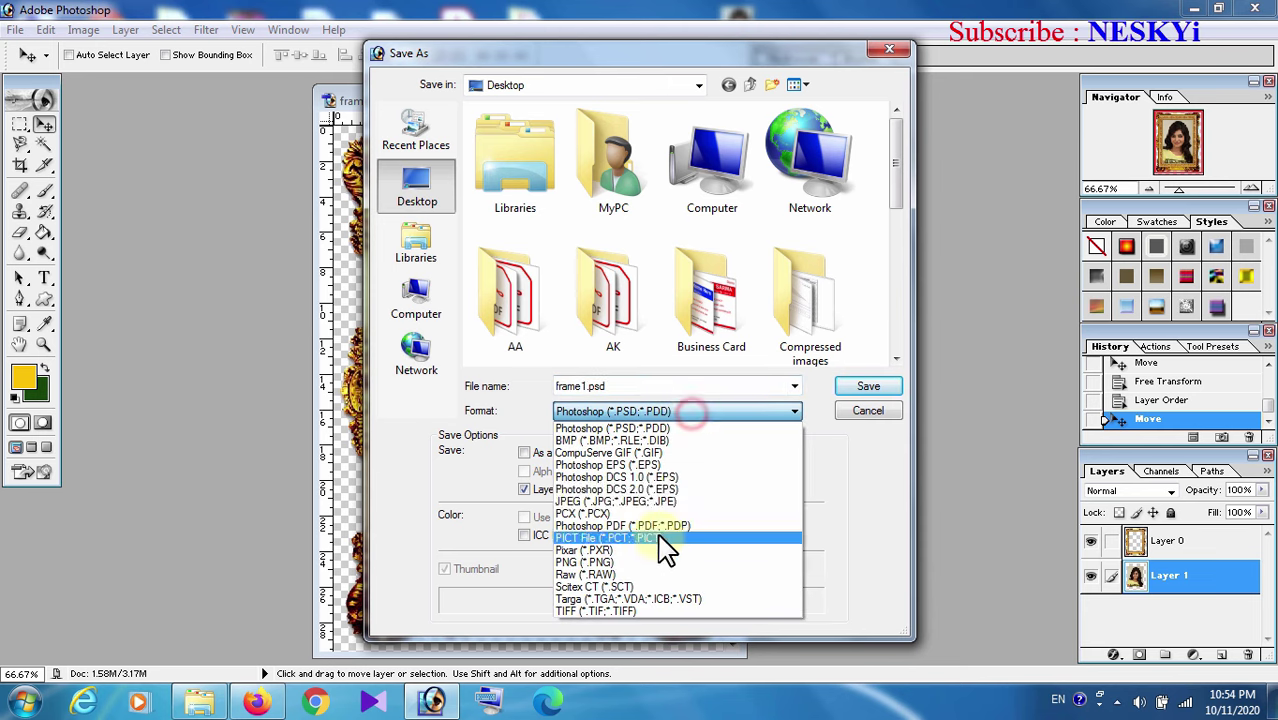
left_click(676, 501)
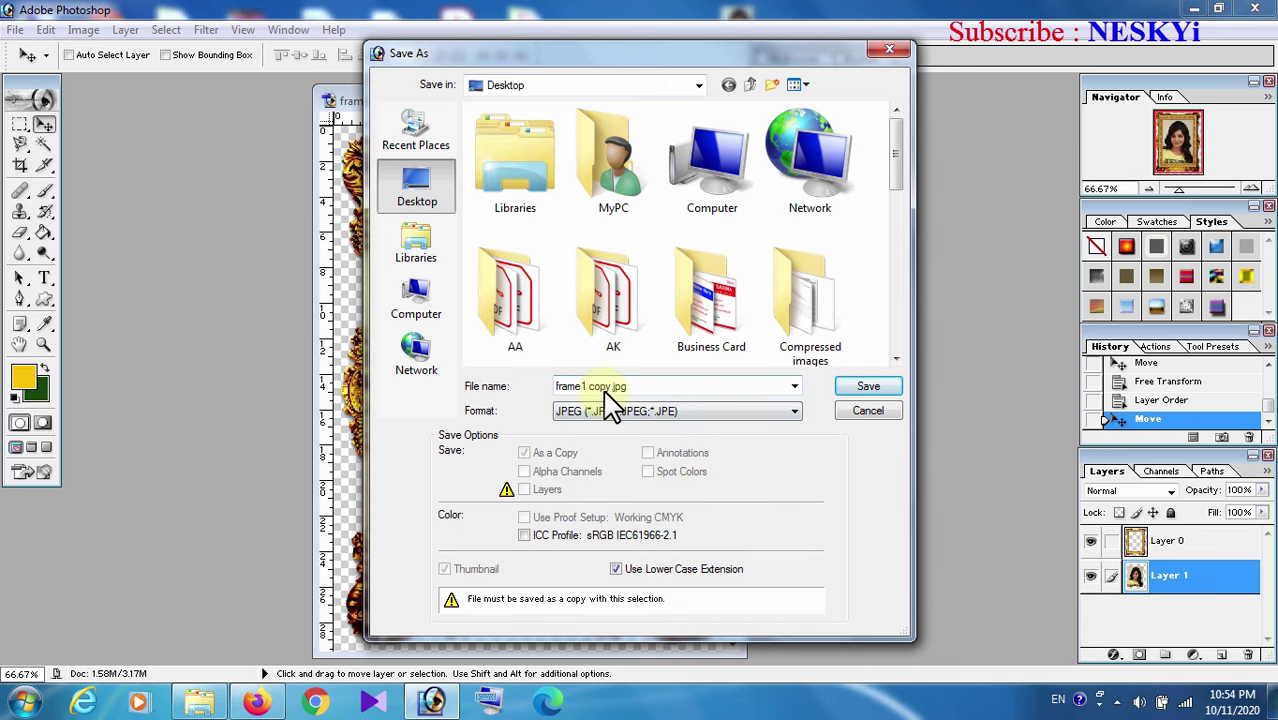
left_click(885, 390)
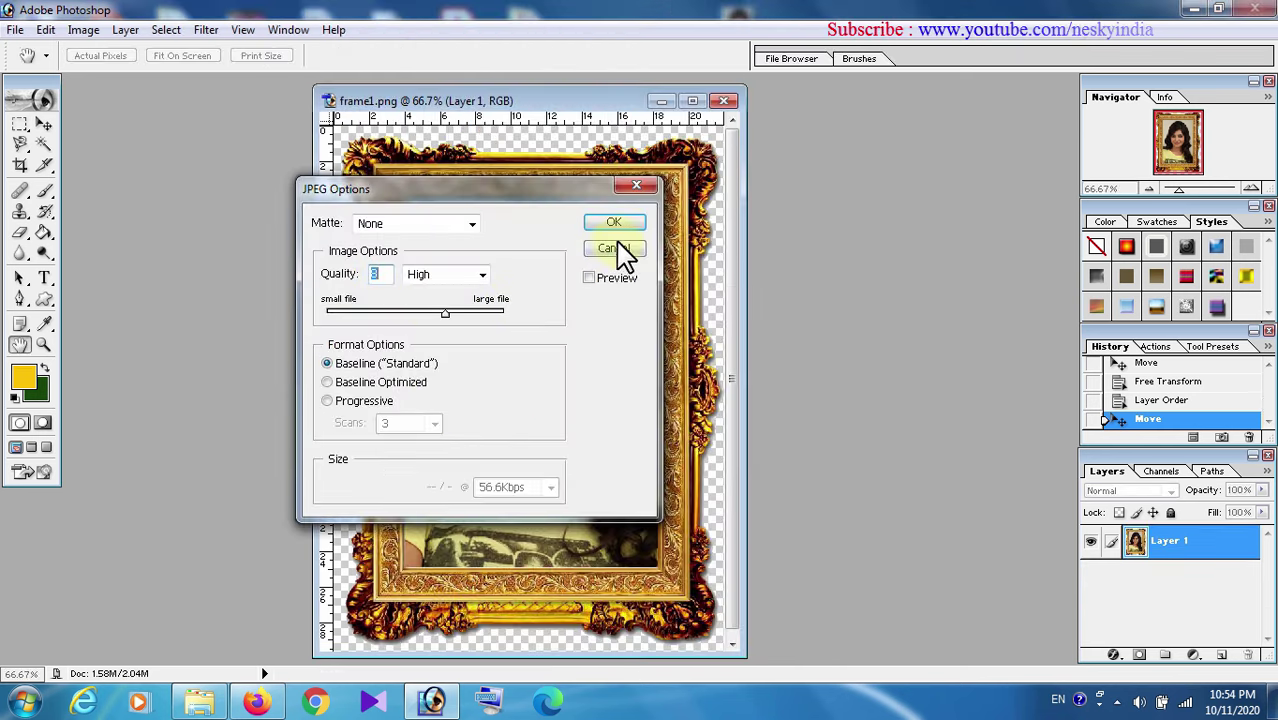
left_click(616, 224)
Minimize Photoshop and open frame1 copy.jpg from the desktop to view the result
left_click(1192, 10)
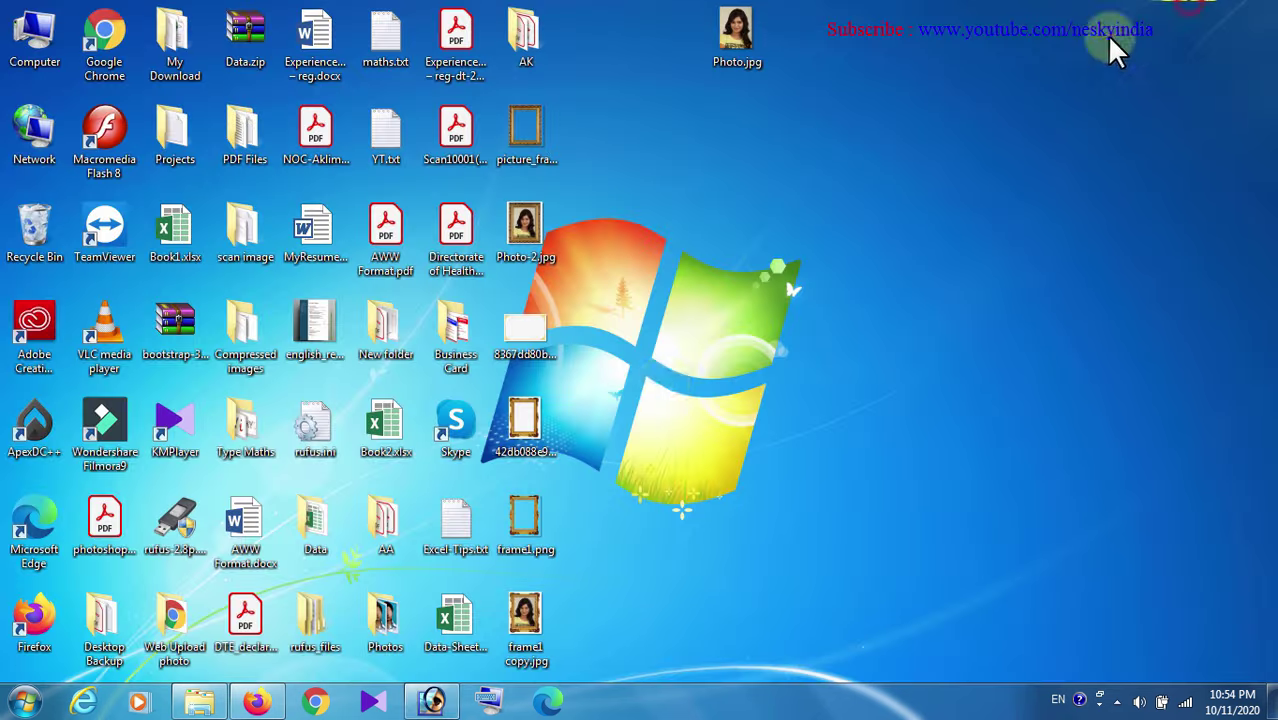
double_click(535, 648)
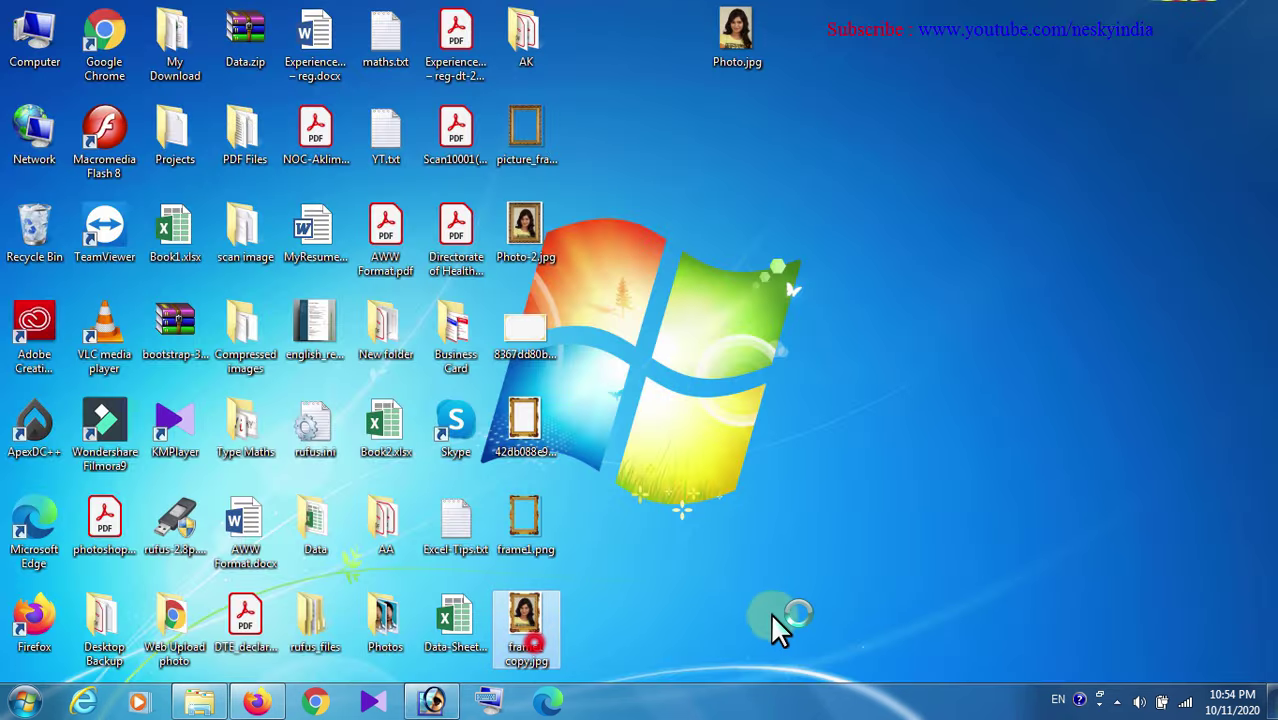